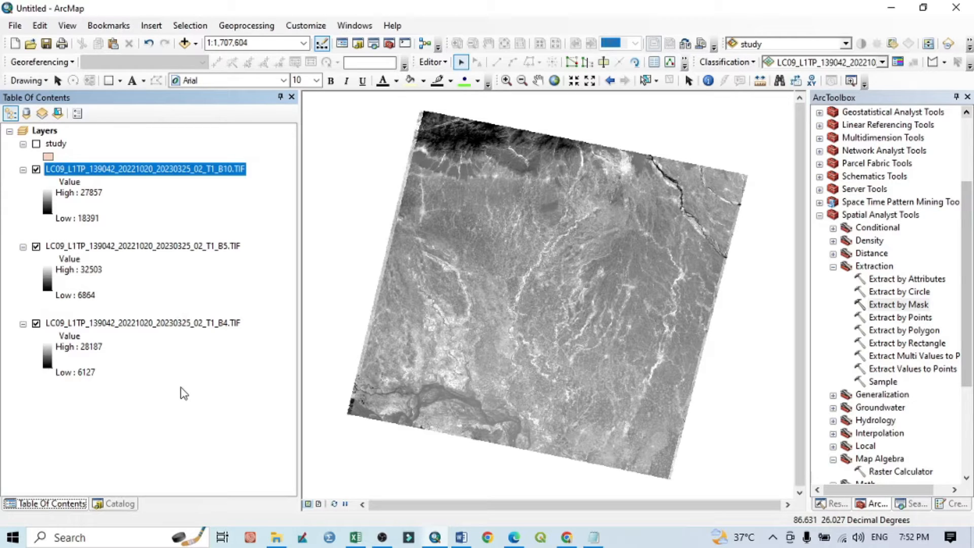
# Switch to the Word document and review the LST formula list and the TOA spectral radiance section, ending back in ArcMap
pyautogui.click(233, 376)
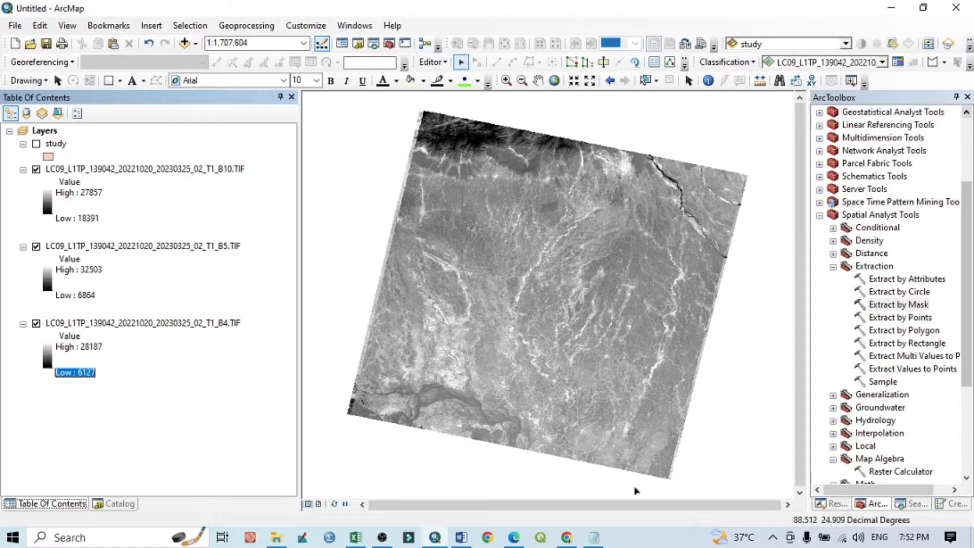
pyautogui.click(461, 537)
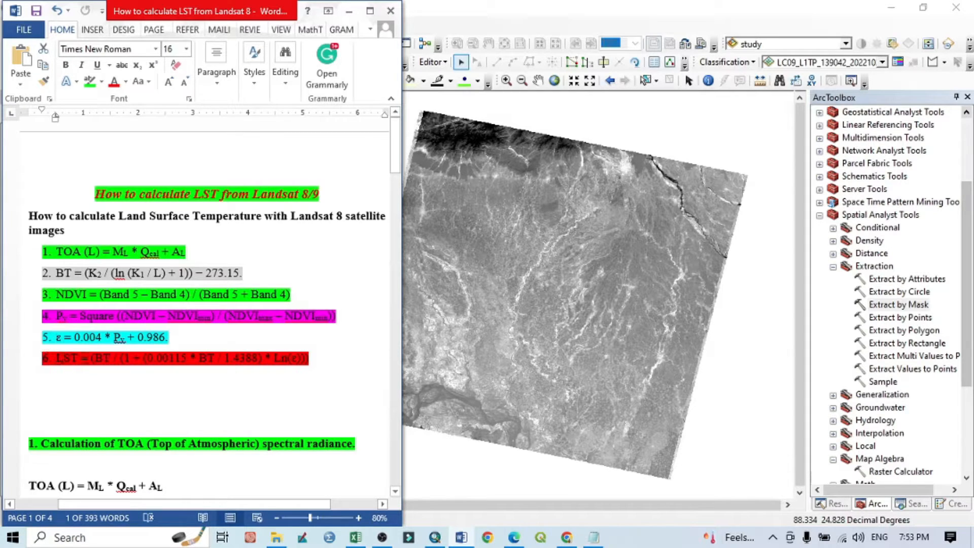
pyautogui.scroll(-6, 90, 357)
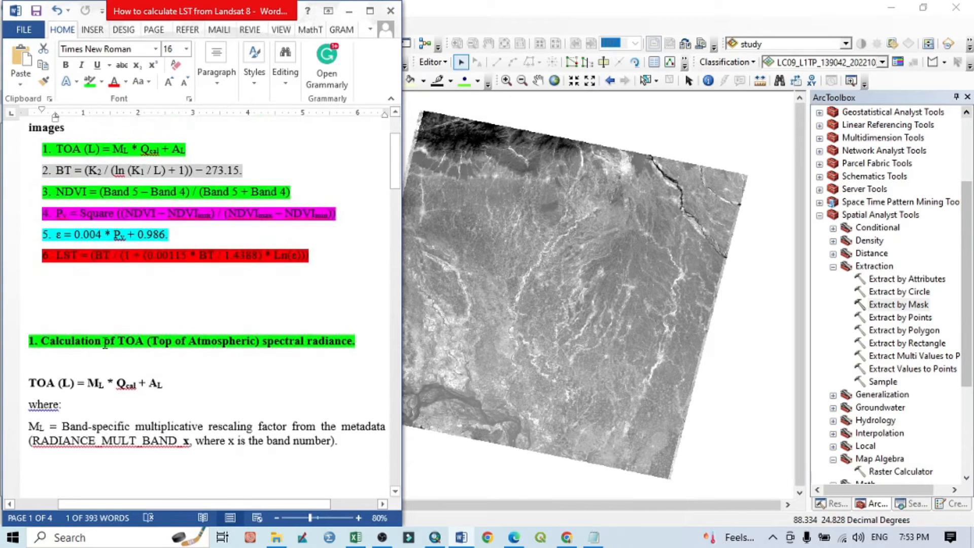
pyautogui.scroll(-2, 98, 327)
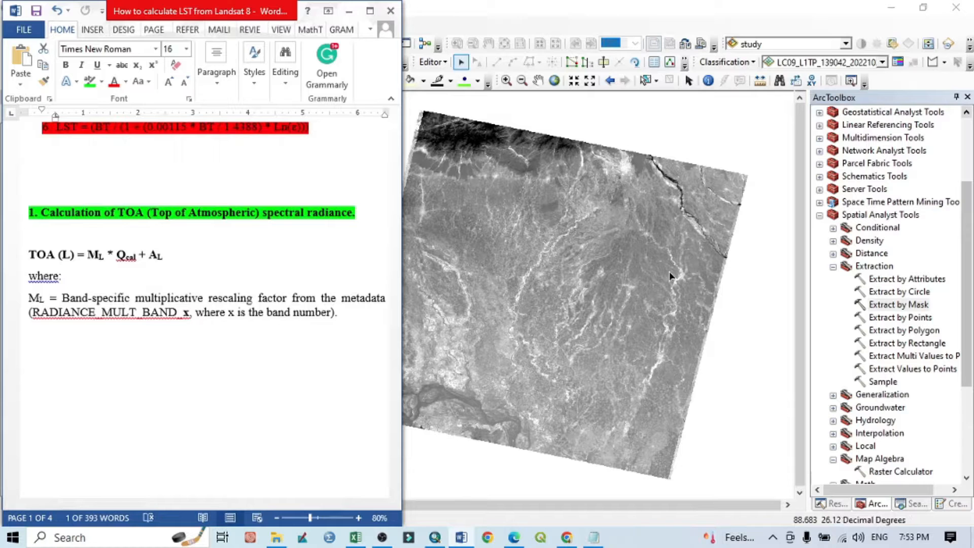
pyautogui.click(818, 152)
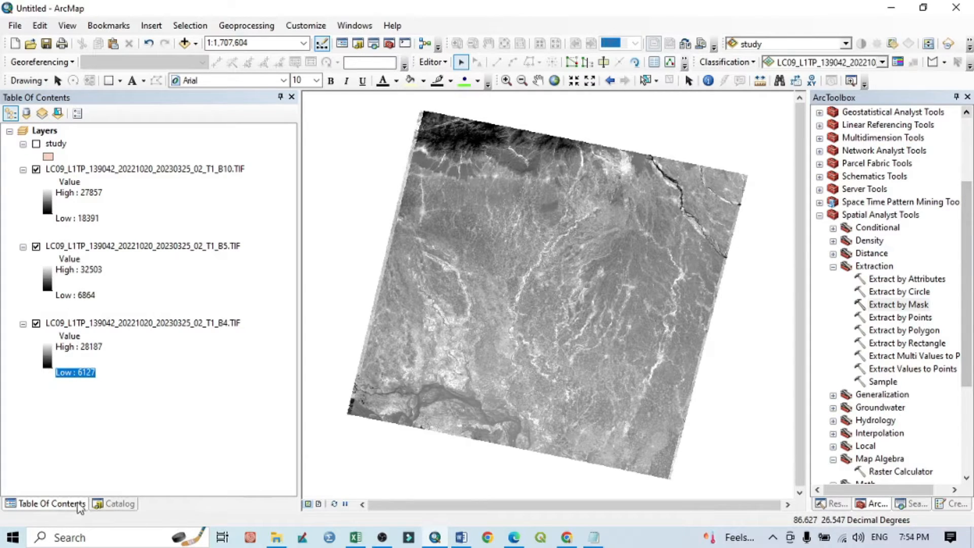
# Open LC09_L1TP_139042_20221020_20230325_02_T1_MTL.txt from its scene folder in the Catalog, and reposition and resize its Notepad window
pyautogui.click(113, 504)
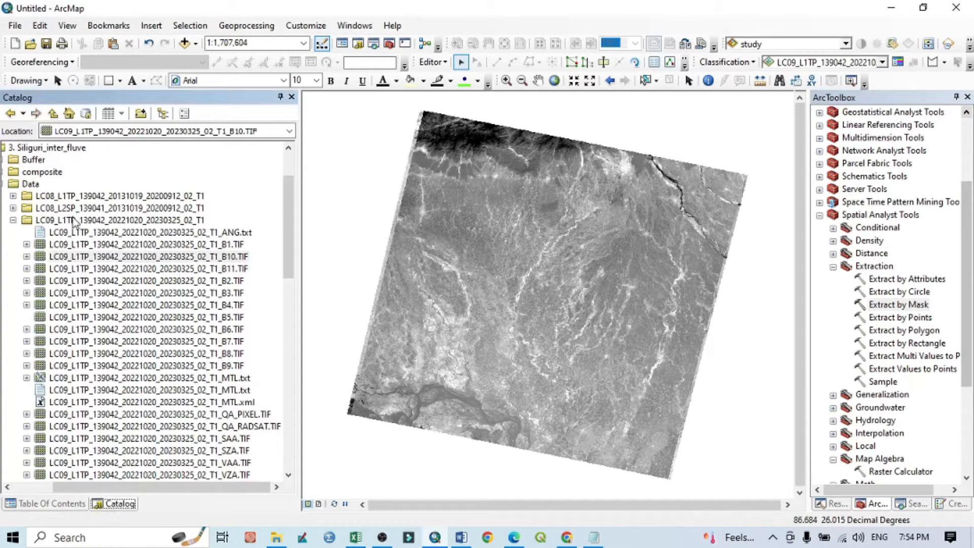
pyautogui.click(46, 221)
pyautogui.scroll(-2, 126, 297)
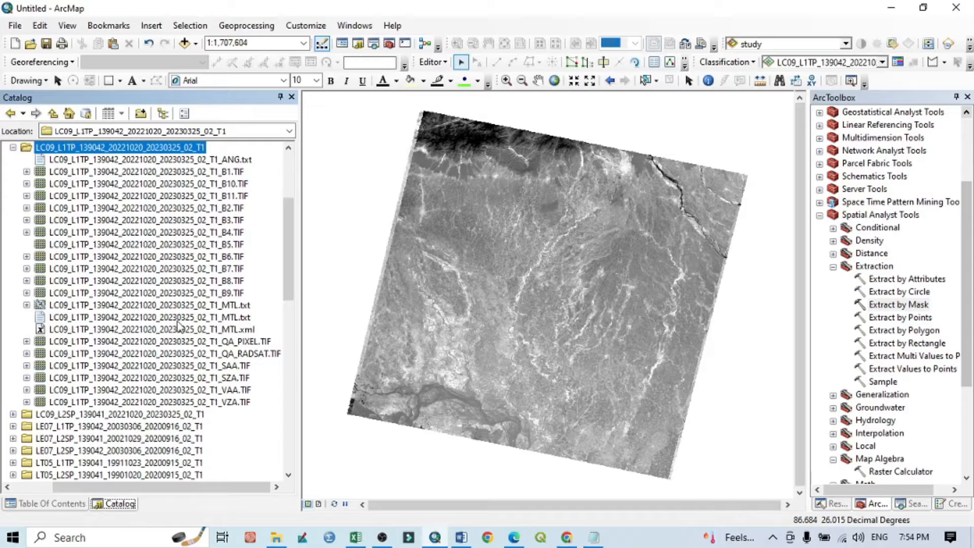
pyautogui.doubleClick(158, 318)
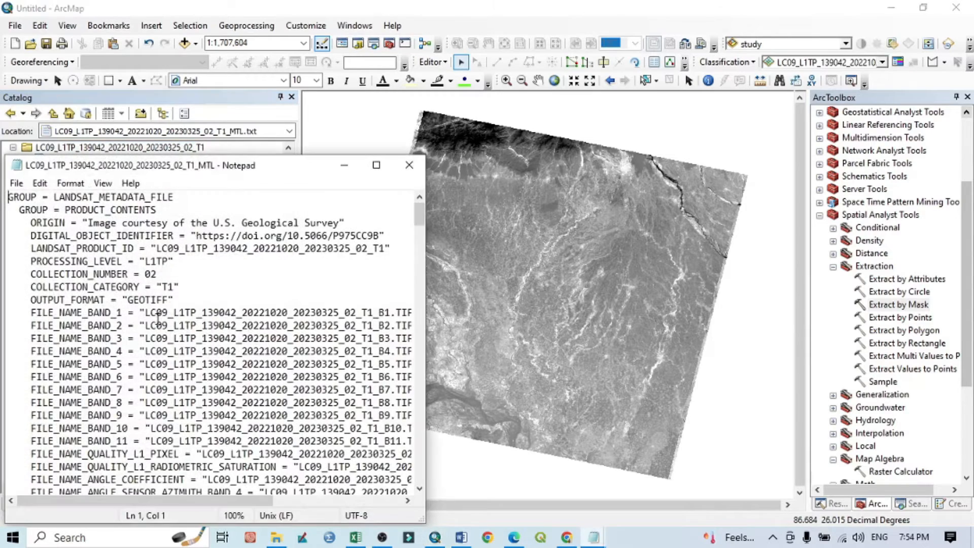
pyautogui.moveTo(168, 172); pyautogui.dragTo(158, 61)
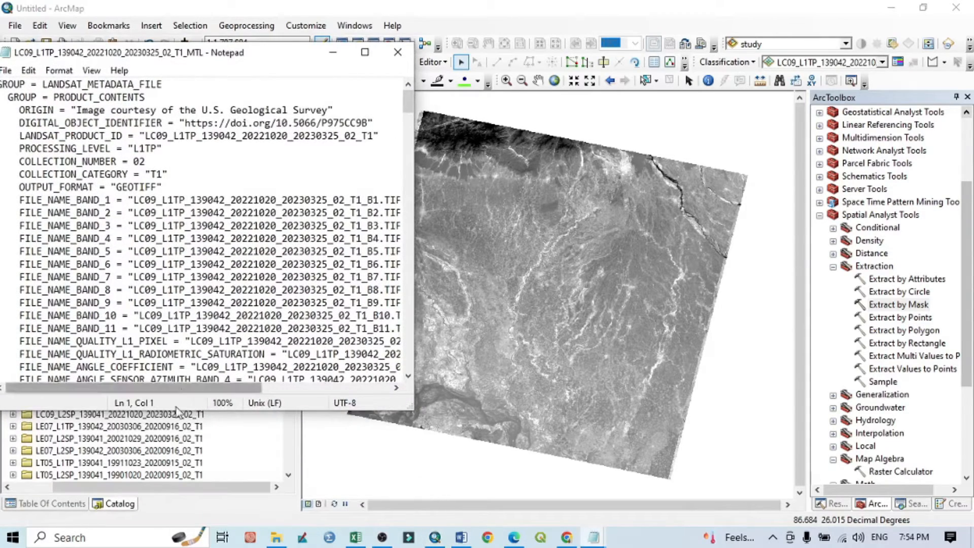
pyautogui.moveTo(165, 410); pyautogui.dragTo(169, 513)
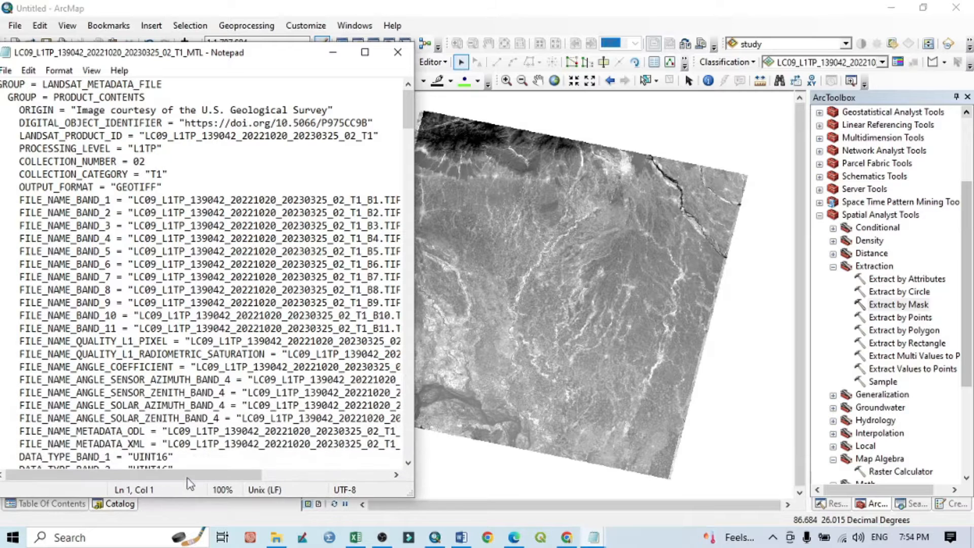
pyautogui.moveTo(416, 298); pyautogui.dragTo(353, 299)
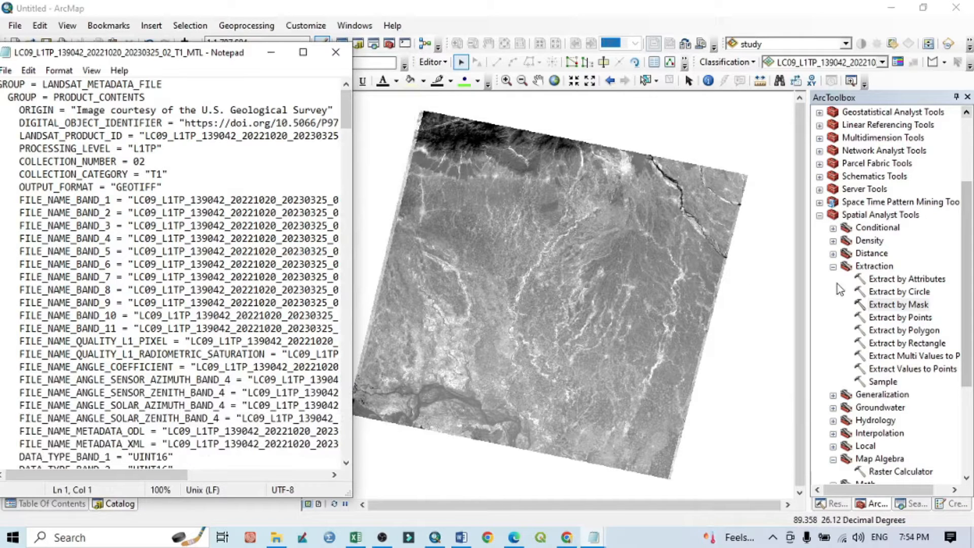
# Open the Raster Calculator from the Map Algebra toolset of Spatial Analyst Tools
pyautogui.click(820, 216)
pyautogui.click(820, 217)
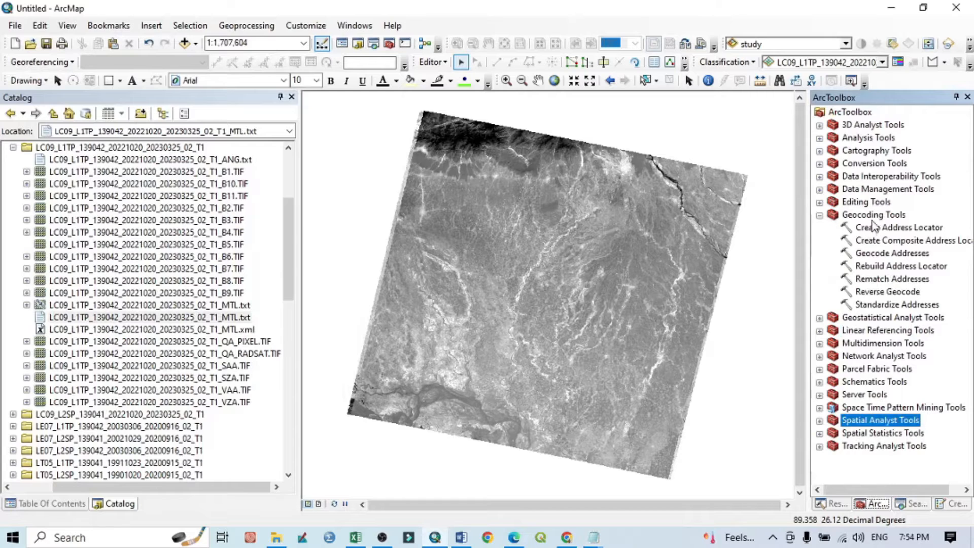
pyautogui.click(819, 216)
pyautogui.click(820, 331)
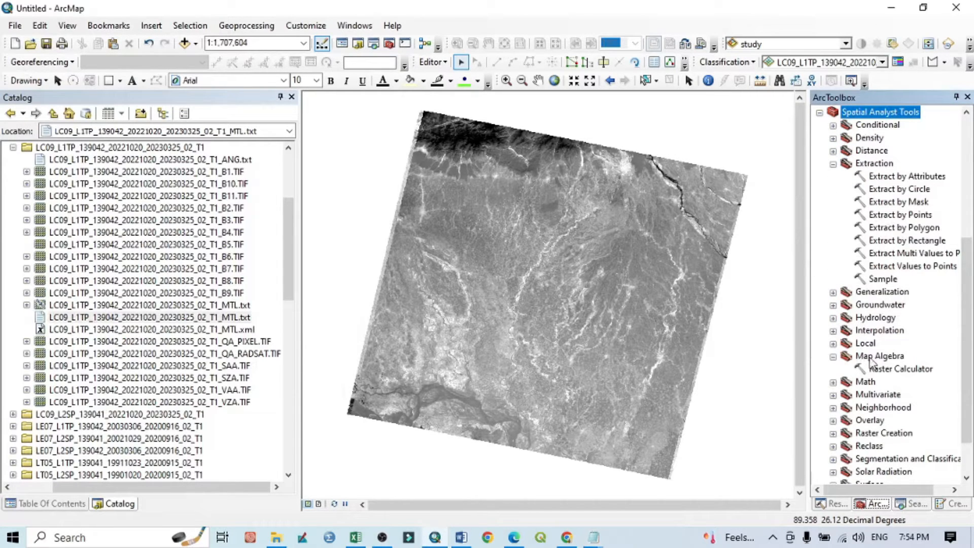
pyautogui.doubleClick(901, 368)
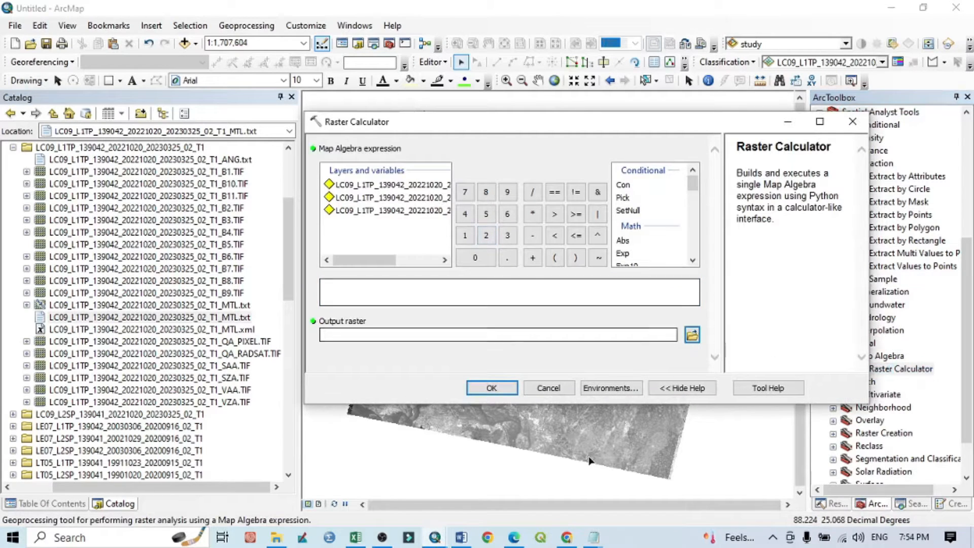
# Switch to the Word document and examine the ML and AL terms of the TOA radiance formula
pyautogui.click(460, 537)
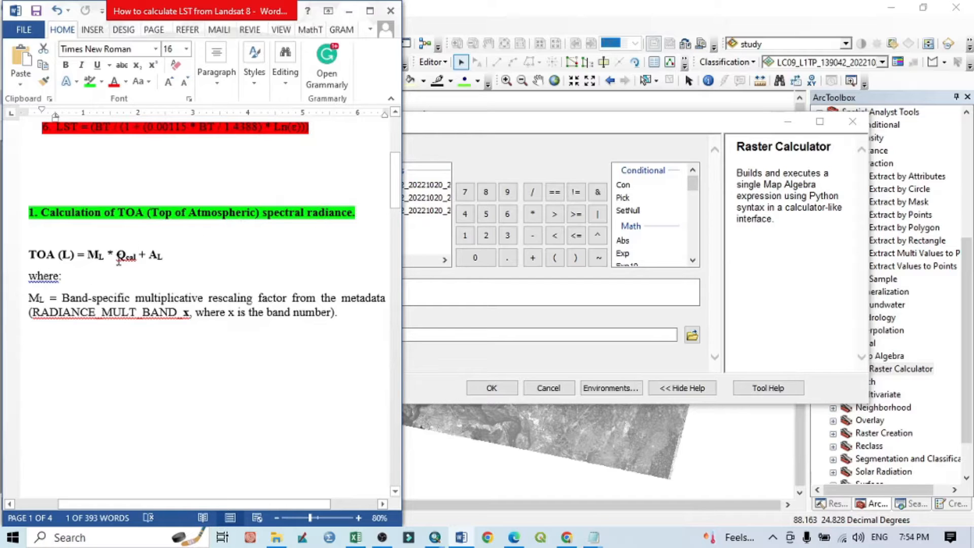
pyautogui.moveTo(89, 253); pyautogui.dragTo(99, 254)
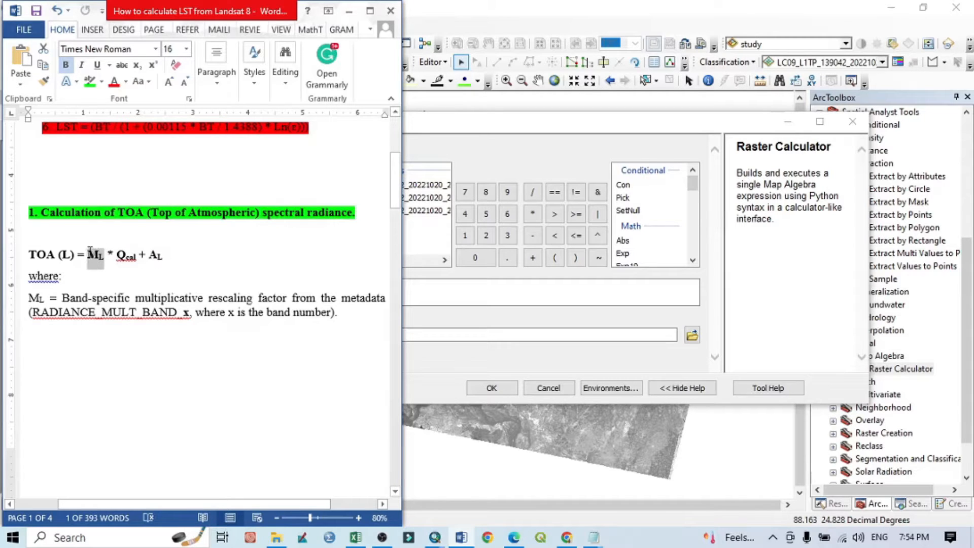
pyautogui.moveTo(165, 258); pyautogui.dragTo(149, 256)
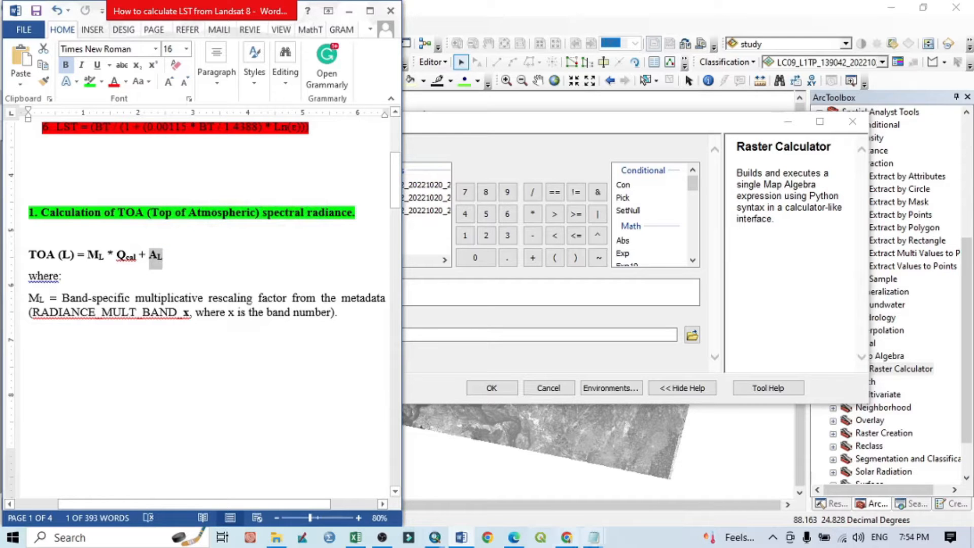
# Switch to the MTL metadata in Notepad, place it beside the Word notes, and examine the RADIANCE_MULT_BAND_10 and RADIANCE_ADD_BAND_10 values
pyautogui.click(594, 536)
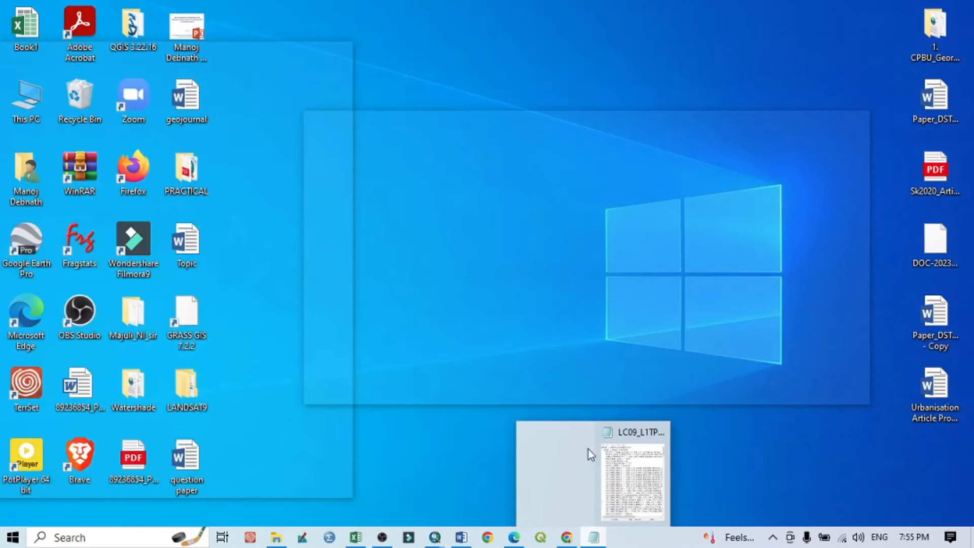
pyautogui.click(589, 460)
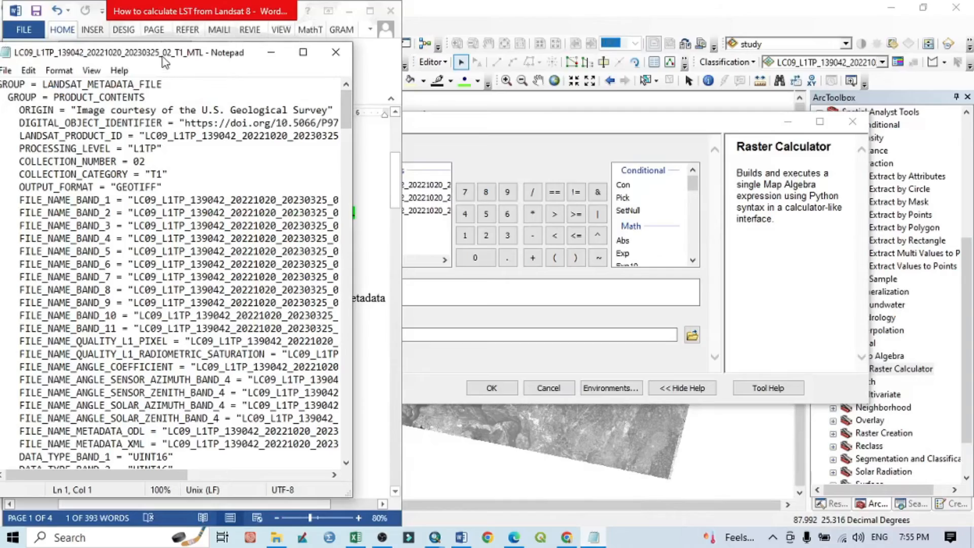
pyautogui.moveTo(167, 55); pyautogui.dragTo(780, 32)
pyautogui.scroll(-20, 685, 209)
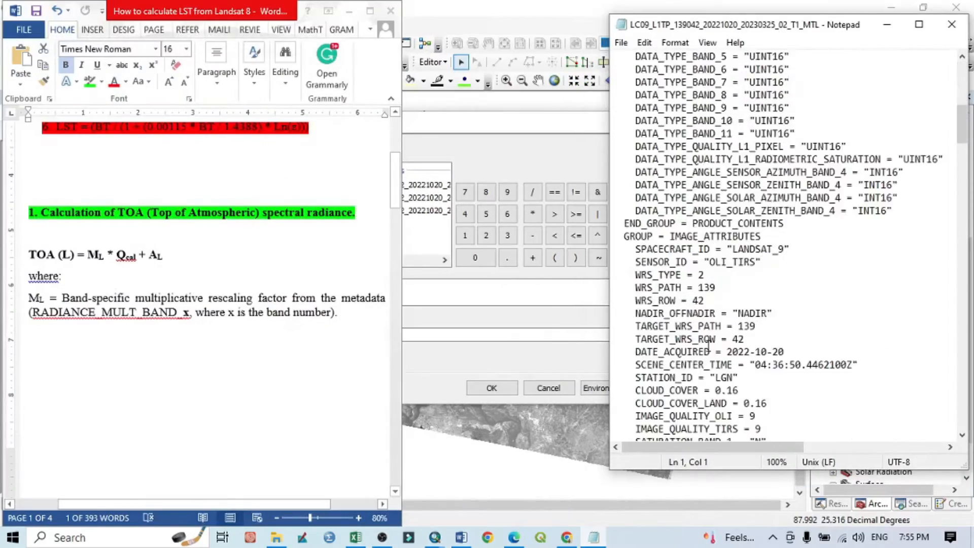
pyautogui.scroll(-20, 695, 300)
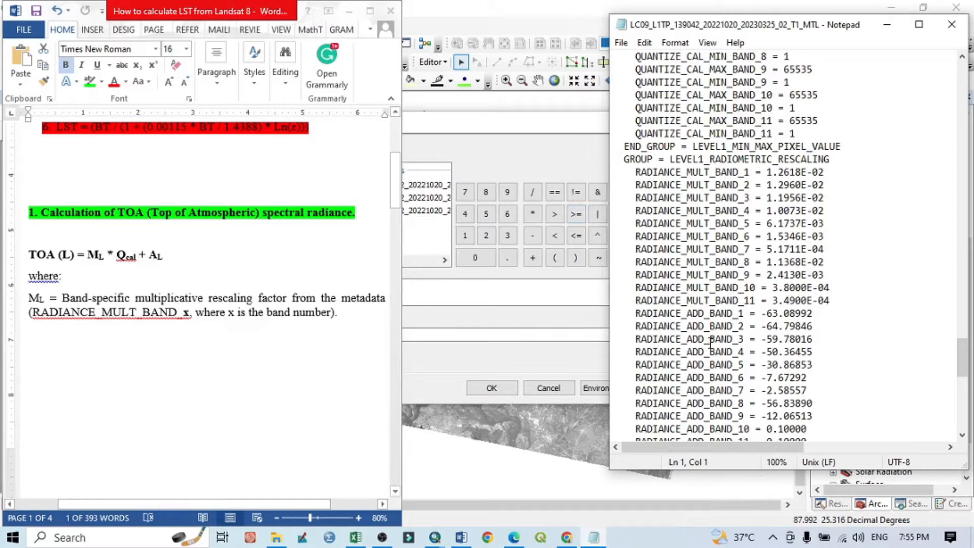
pyautogui.scroll(-2, 750, 345)
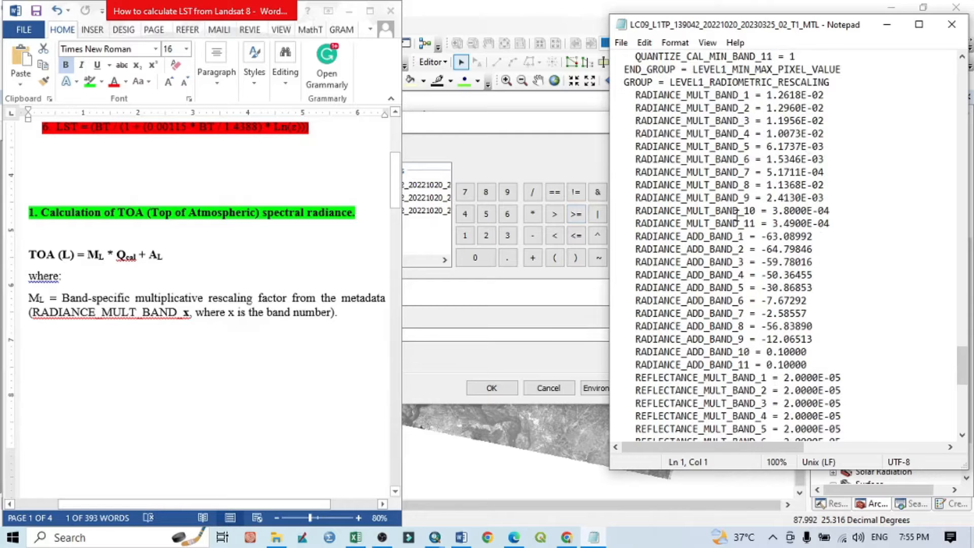
pyautogui.moveTo(637, 213); pyautogui.dragTo(830, 211)
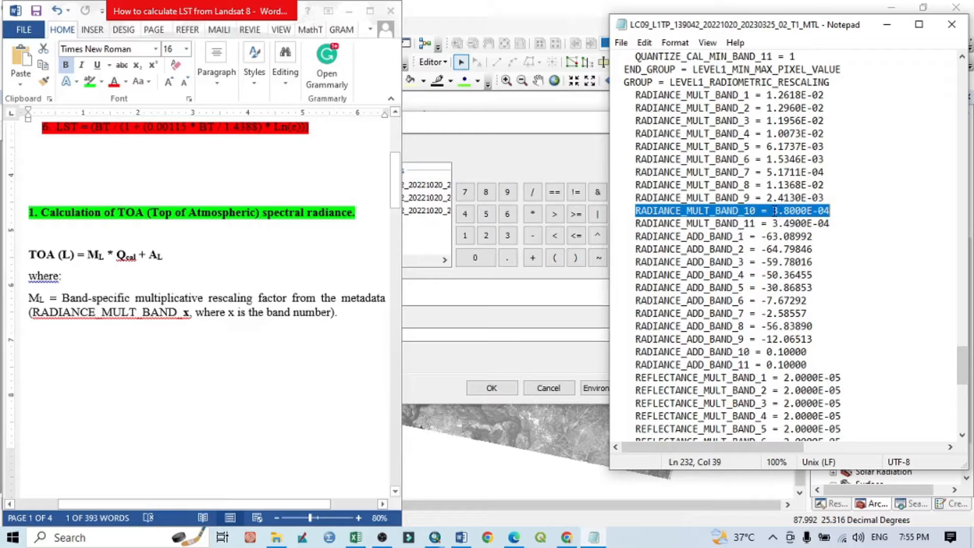
pyautogui.moveTo(773, 211); pyautogui.dragTo(830, 211)
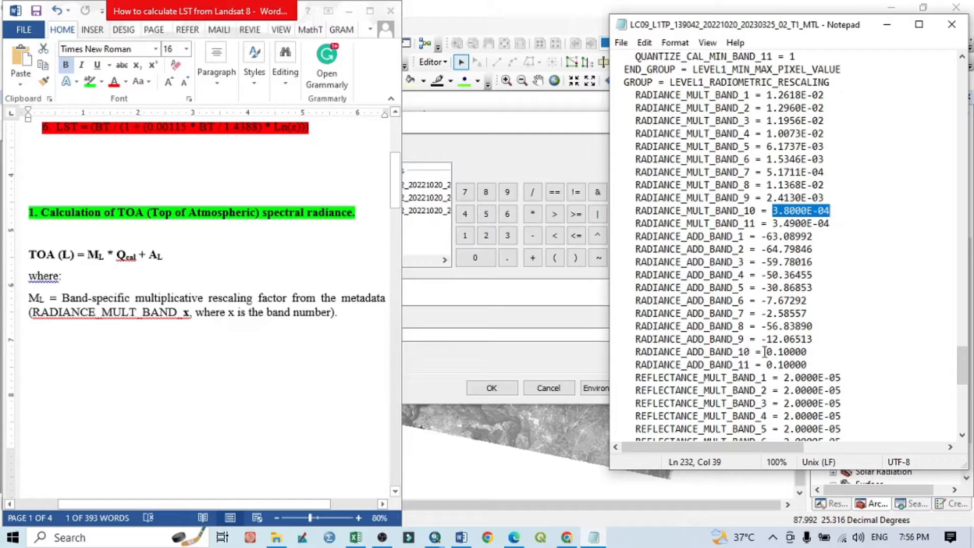
pyautogui.moveTo(768, 352); pyautogui.dragTo(809, 352)
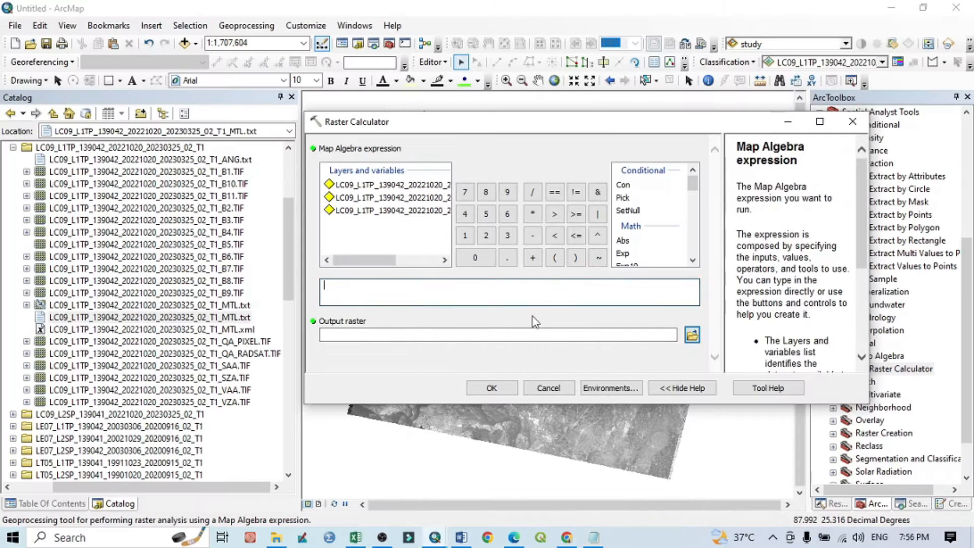
# Copy the RADIANCE_MULT_BAND_10 value 3.8000E-04 from the MTL metadata file in Notepad
pyautogui.click(562, 294)
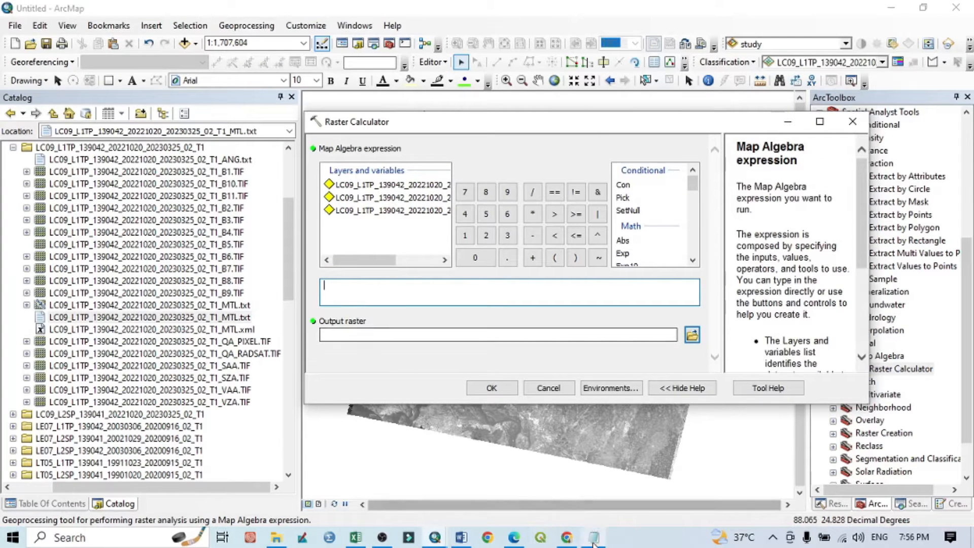
pyautogui.hotkey('alt', 'Tab')
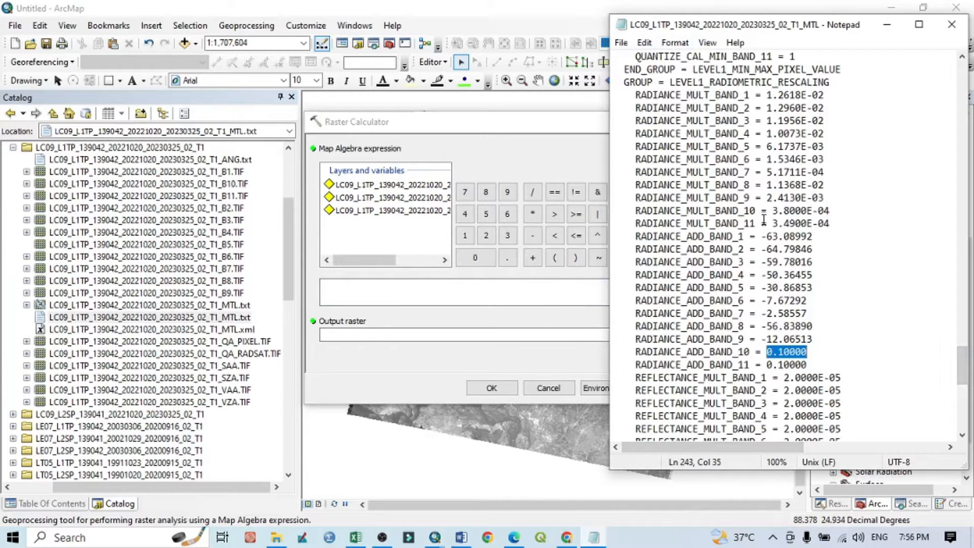
pyautogui.moveTo(640, 210); pyautogui.dragTo(832, 213)
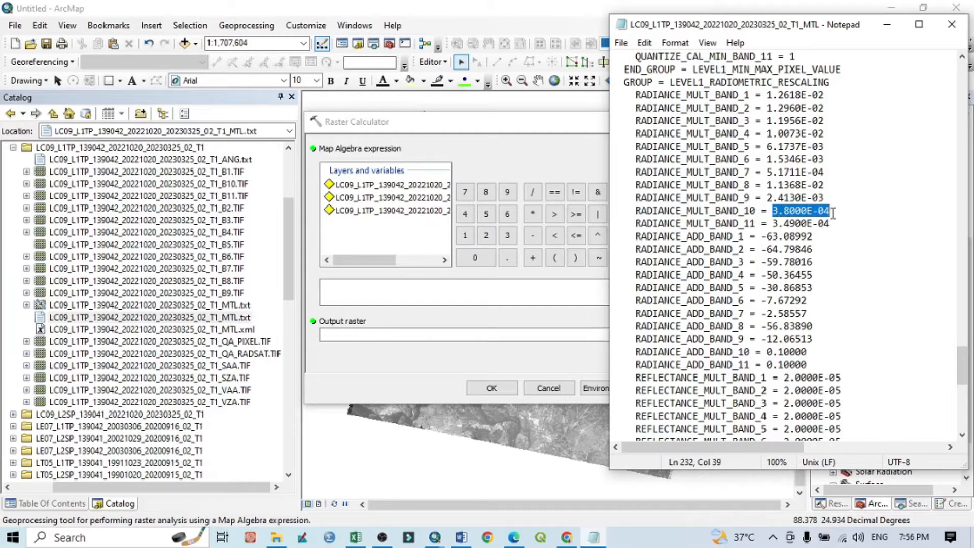
pyautogui.rightClick(786, 209)
pyautogui.click(822, 256)
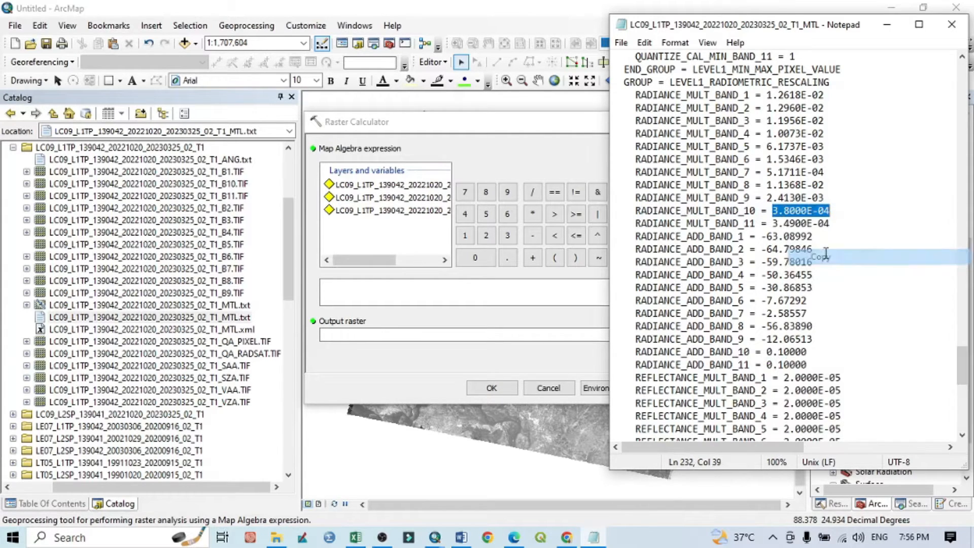
# Switch to the Excel workbook Book1 and paste the copied band 10 multiplier into cell B5
pyautogui.click(355, 537)
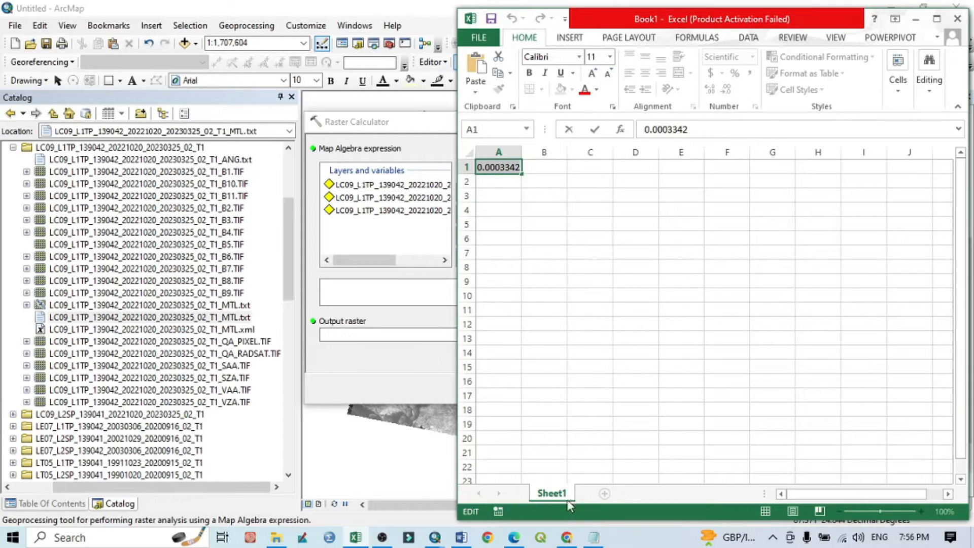
pyautogui.press('Escape')
pyautogui.click(554, 228)
pyautogui.rightClick(554, 228)
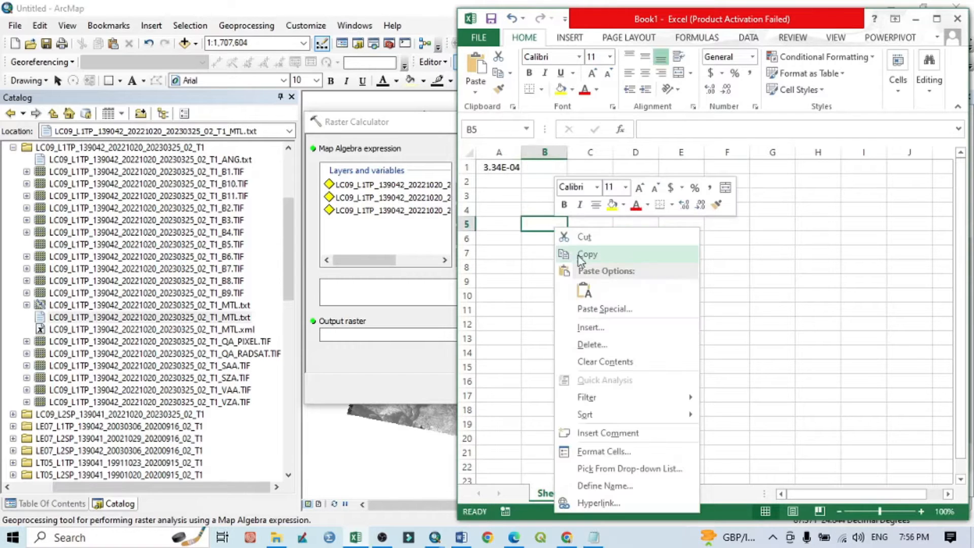
pyautogui.click(575, 284)
pyautogui.click(720, 255)
# Copy the decimal form 0.00038 from the contents of cell B5 and switch back to the Raster Calculator in ArcMap
pyautogui.click(545, 223)
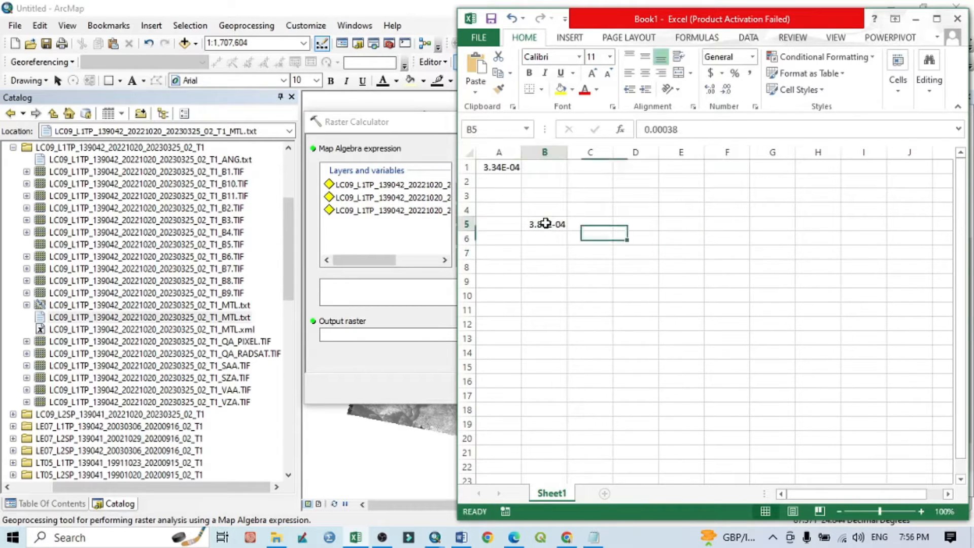
pyautogui.doubleClick(545, 223)
pyautogui.moveTo(531, 224); pyautogui.dragTo(570, 224)
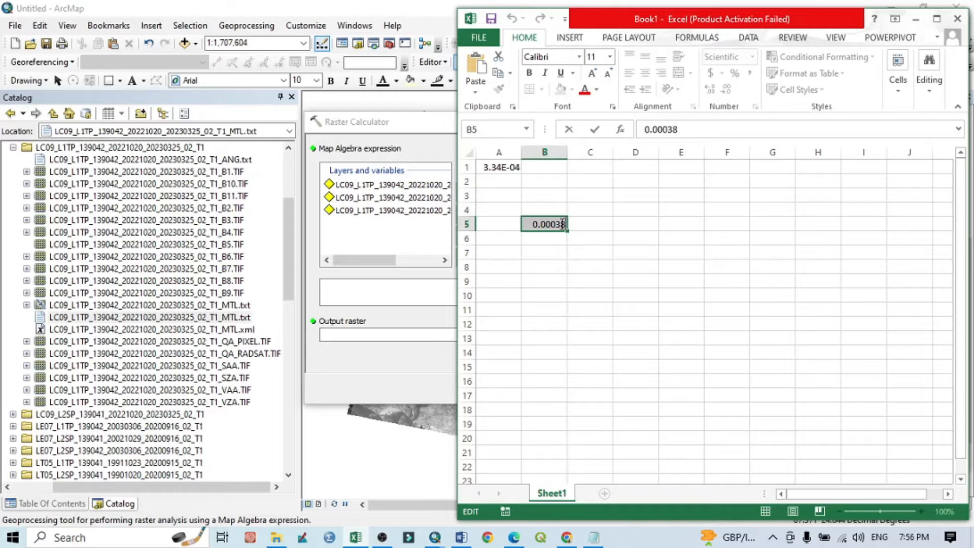
pyautogui.rightClick(548, 225)
pyautogui.click(576, 250)
pyautogui.moveTo(432, 540)
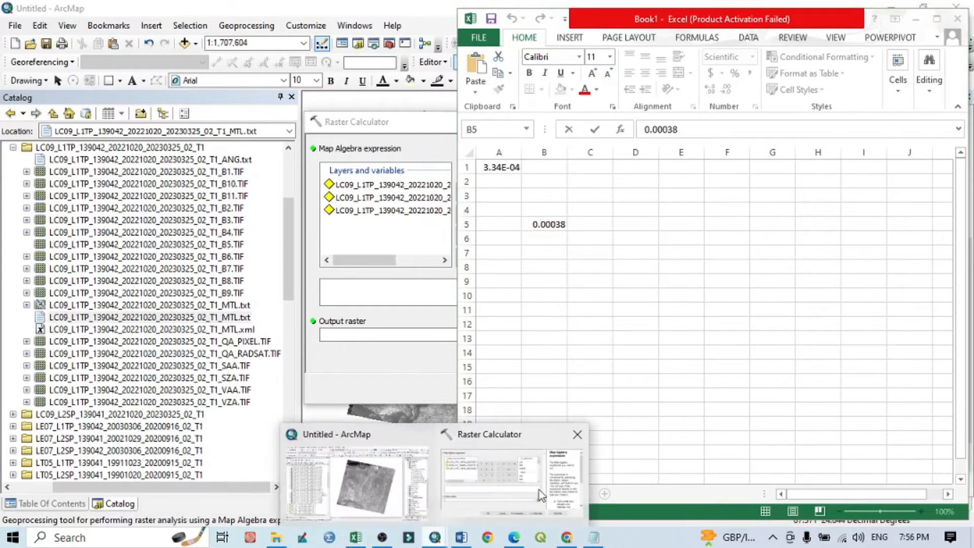
pyautogui.click(539, 490)
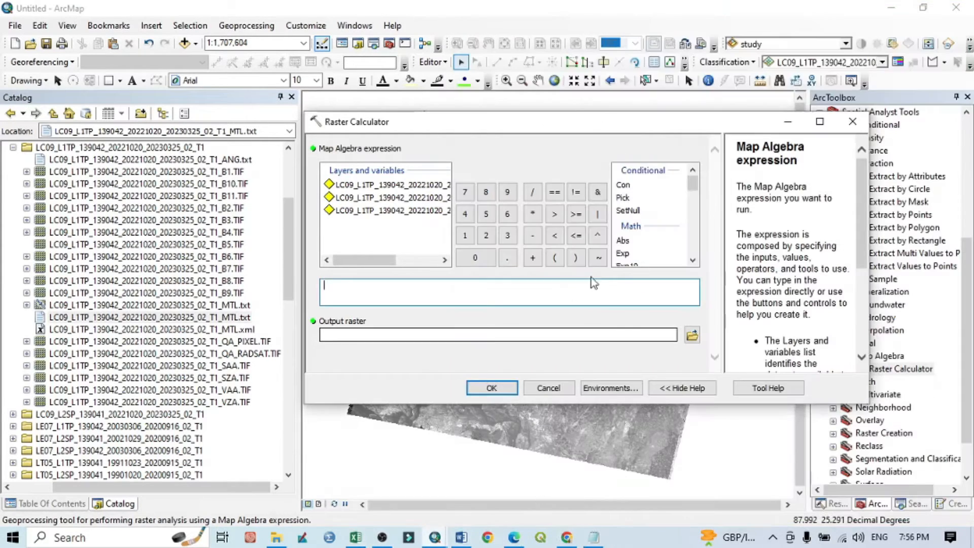
# Start the Raster Calculator expression with the copied multiplier 0.00038 followed by a multiplication operator
pyautogui.click(344, 283)
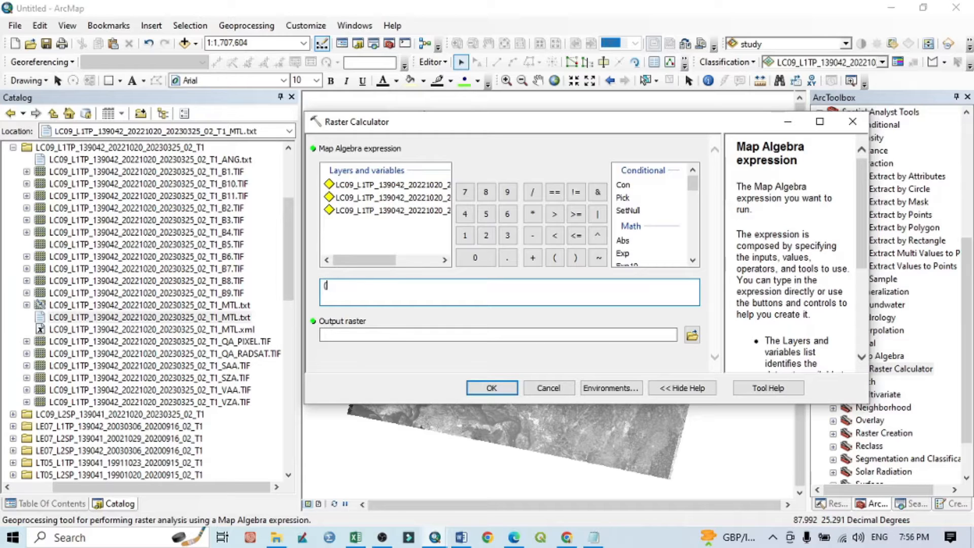
pyautogui.rightClick(344, 283)
pyautogui.click(405, 349)
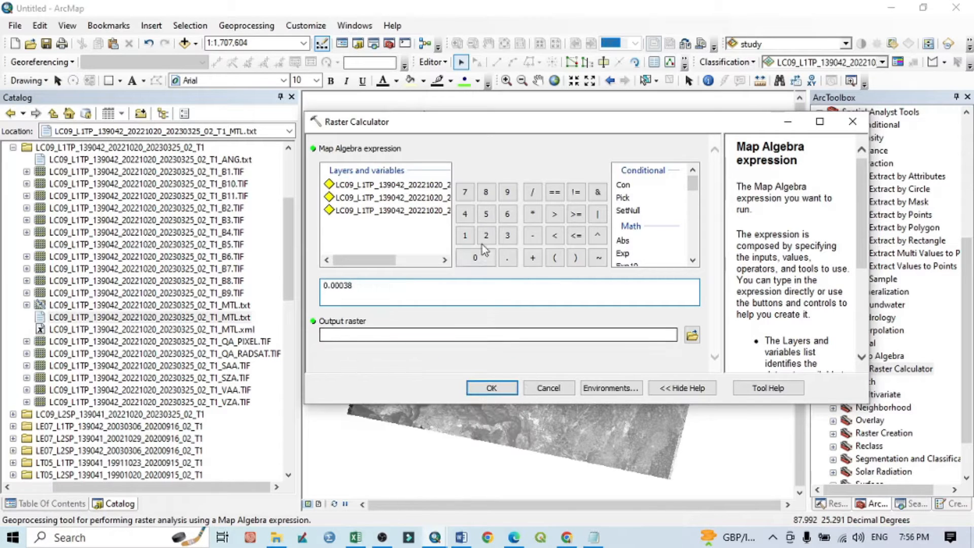
pyautogui.click(532, 214)
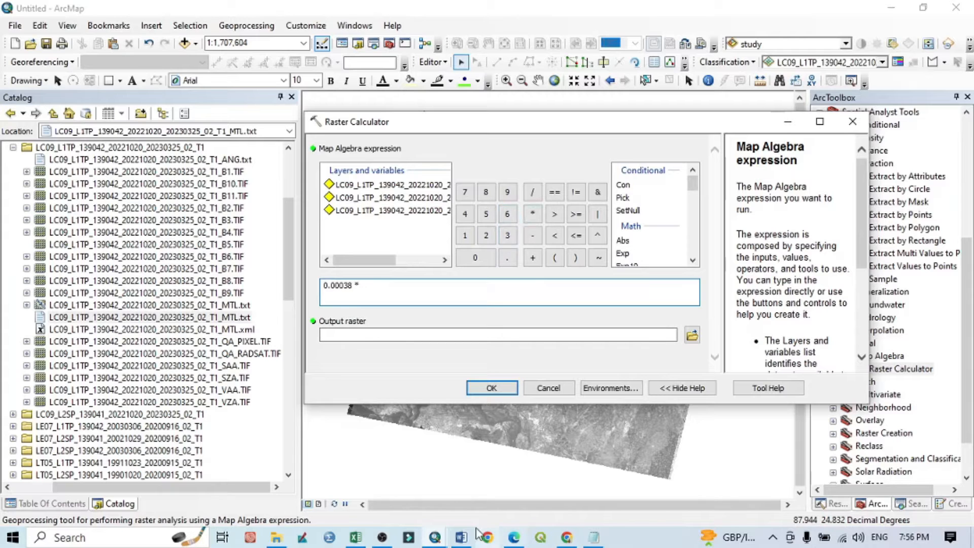
# Check the TOA formula in the Word notes, then append the B10.TIF raster and a plus operator to the Raster Calculator expression
pyautogui.click(461, 537)
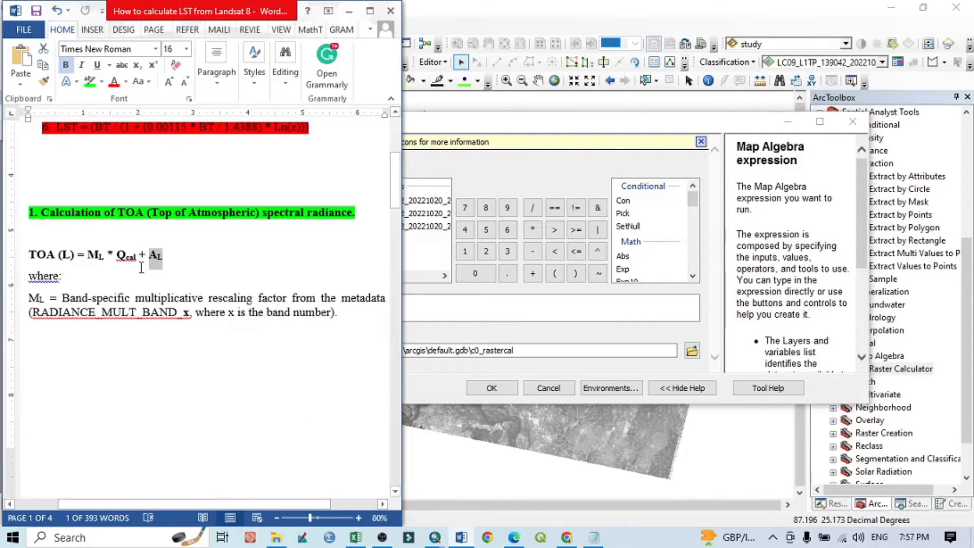
pyautogui.hotkey('alt', 'Tab')
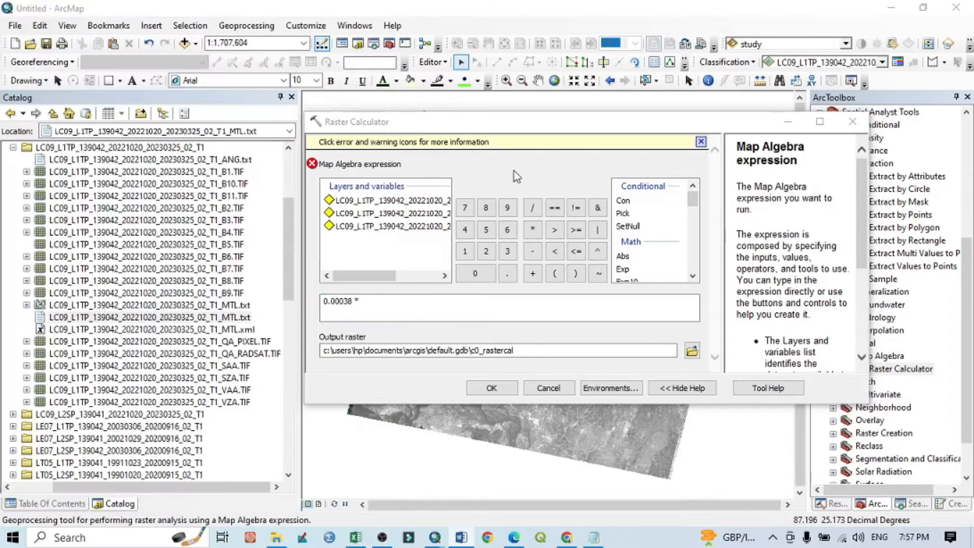
pyautogui.moveTo(379, 276); pyautogui.dragTo(421, 276)
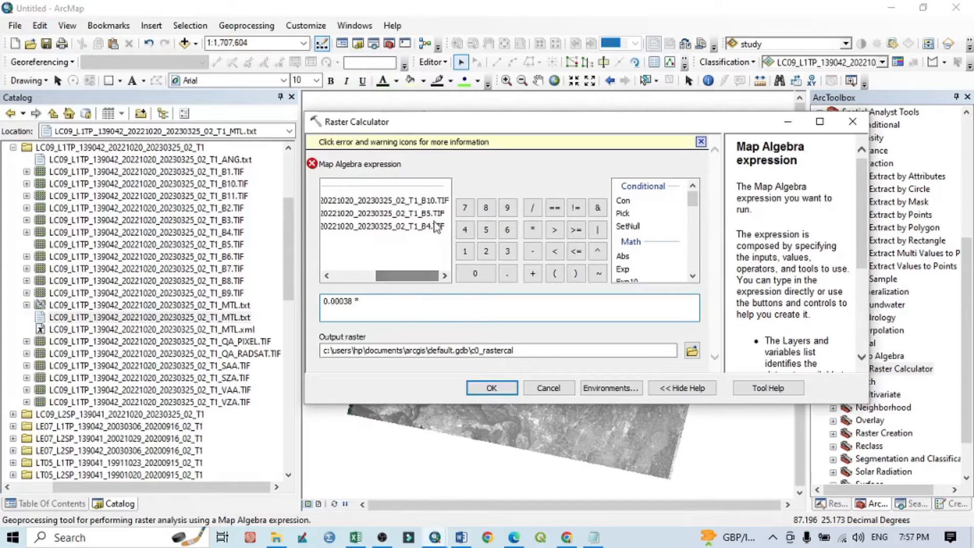
pyautogui.click(426, 202)
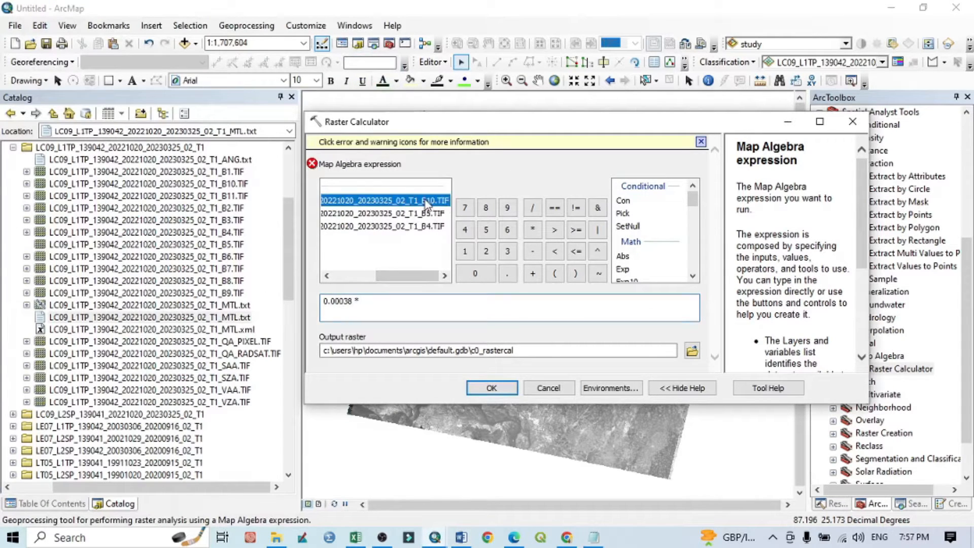
pyautogui.doubleClick(393, 203)
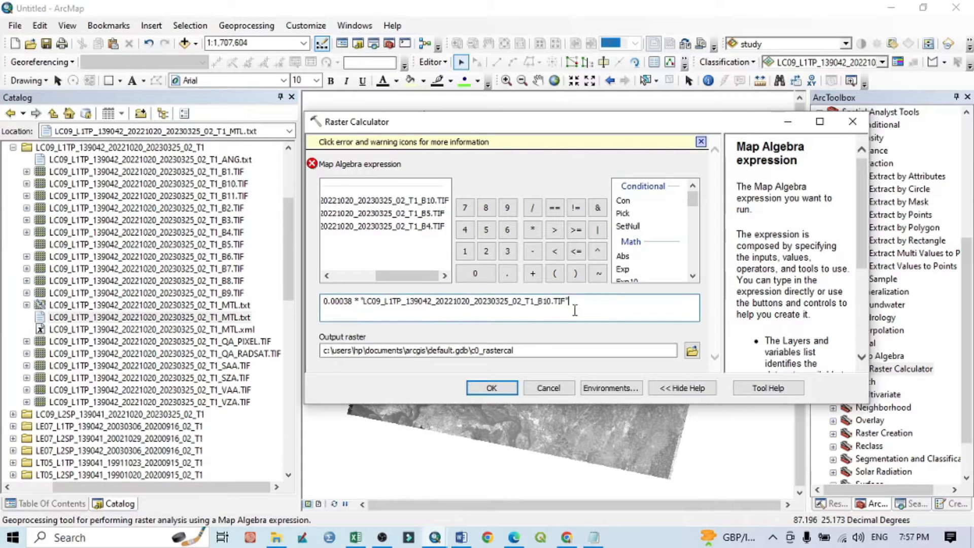
pyautogui.click(535, 278)
# Copy the RADIANCE_ADD_BAND_10 value 0.10000 from the MTL metadata in Notepad and paste it at the end of the Raster Calculator expression
pyautogui.click(460, 537)
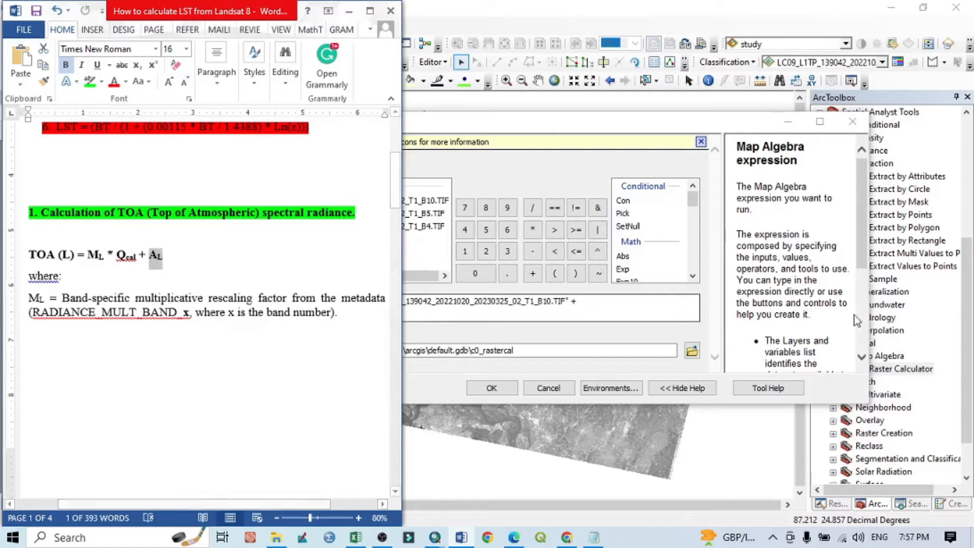
pyautogui.click(588, 539)
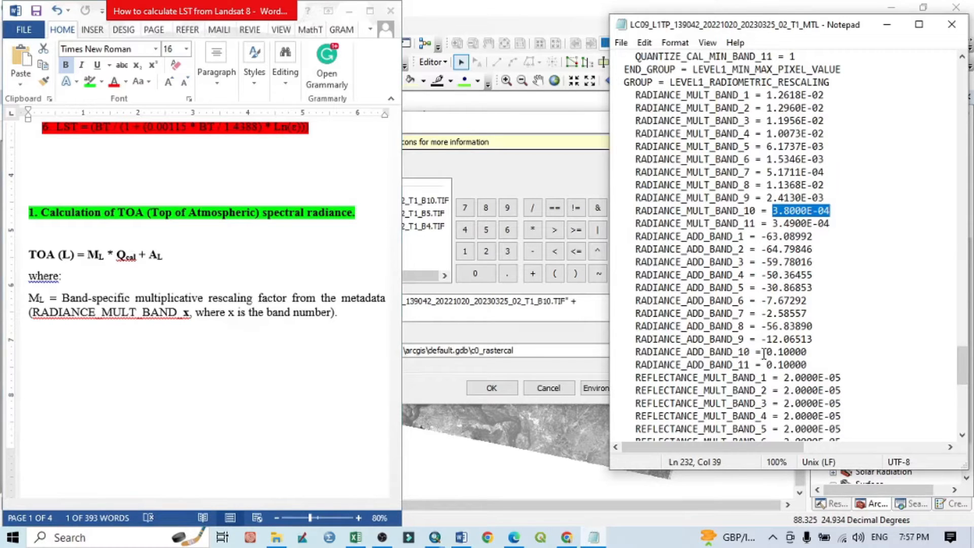
pyautogui.moveTo(769, 352); pyautogui.dragTo(813, 352)
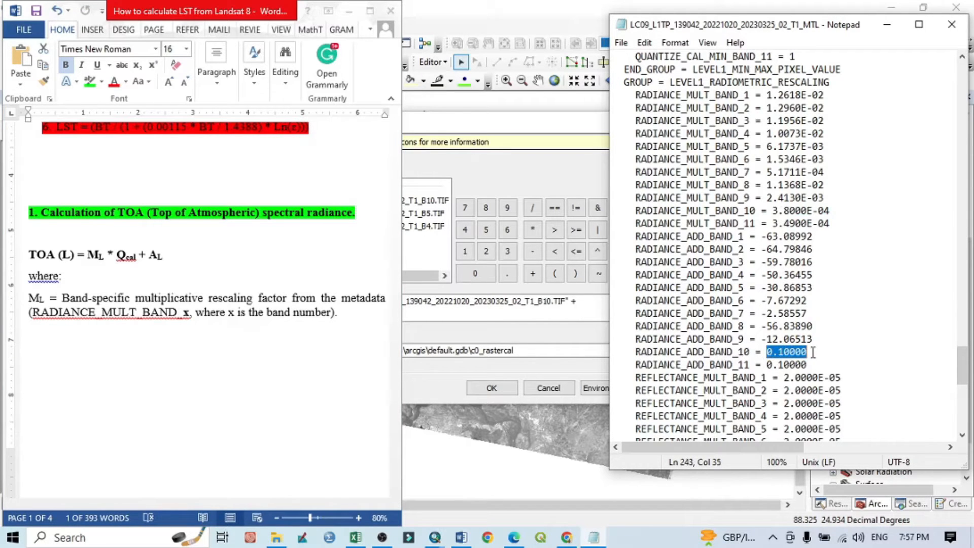
pyautogui.rightClick(794, 350)
pyautogui.click(830, 178)
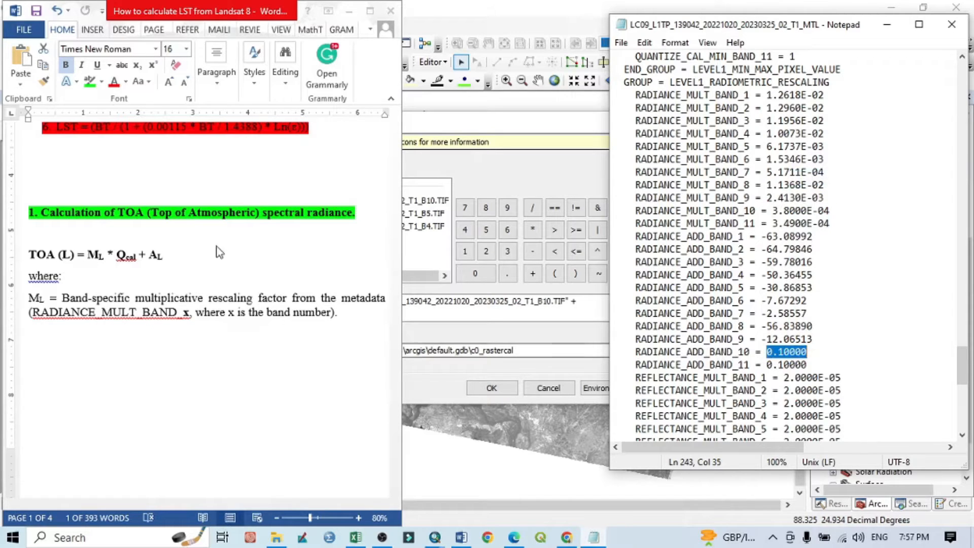
pyautogui.click(584, 309)
pyautogui.rightClick(586, 304)
pyautogui.click(621, 363)
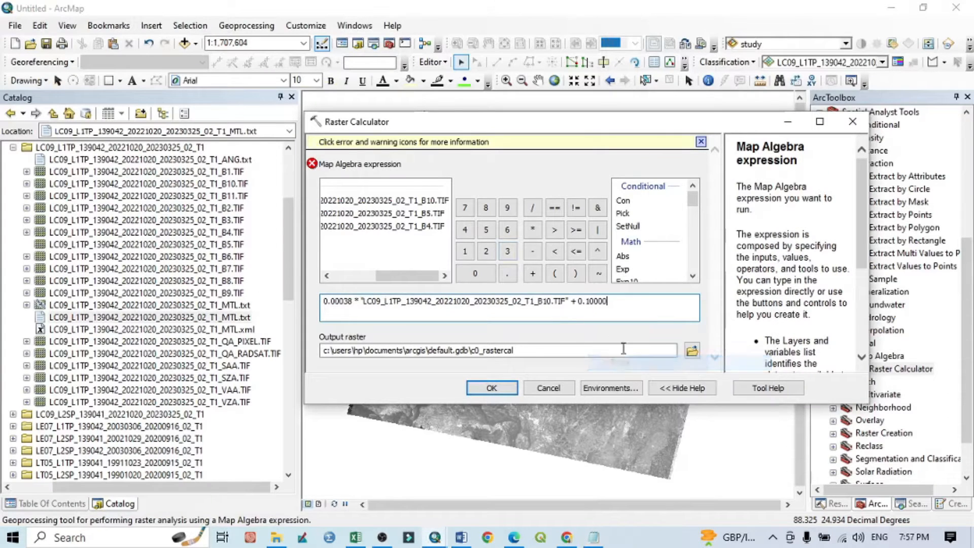
# Browse for the output raster location and create a folder named LST_L9 in the home LST folder
pyautogui.click(627, 349)
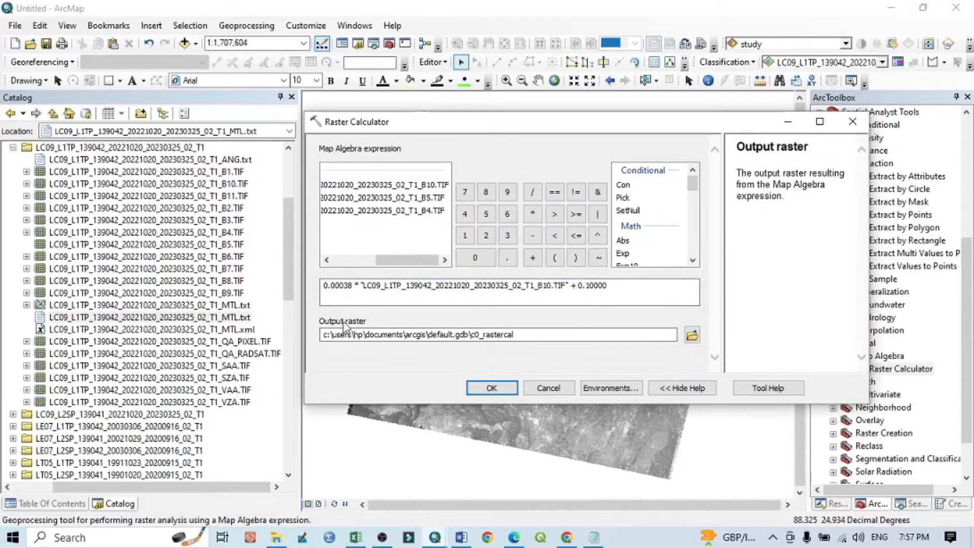
pyautogui.click(693, 336)
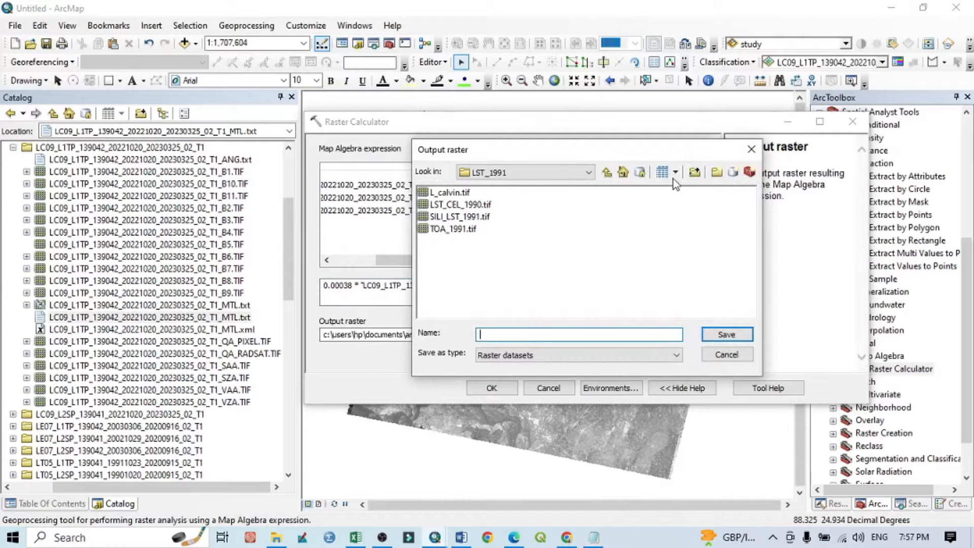
pyautogui.click(606, 172)
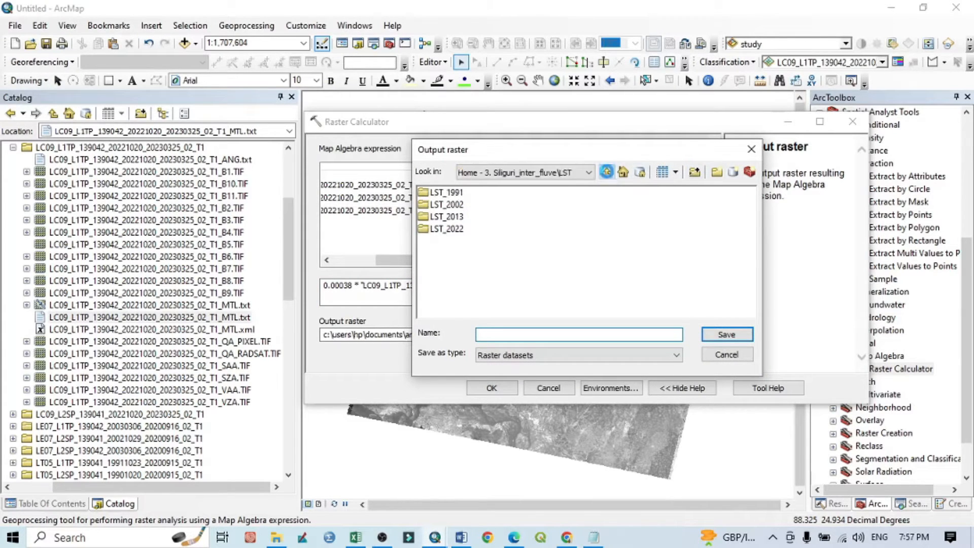
pyautogui.click(606, 172)
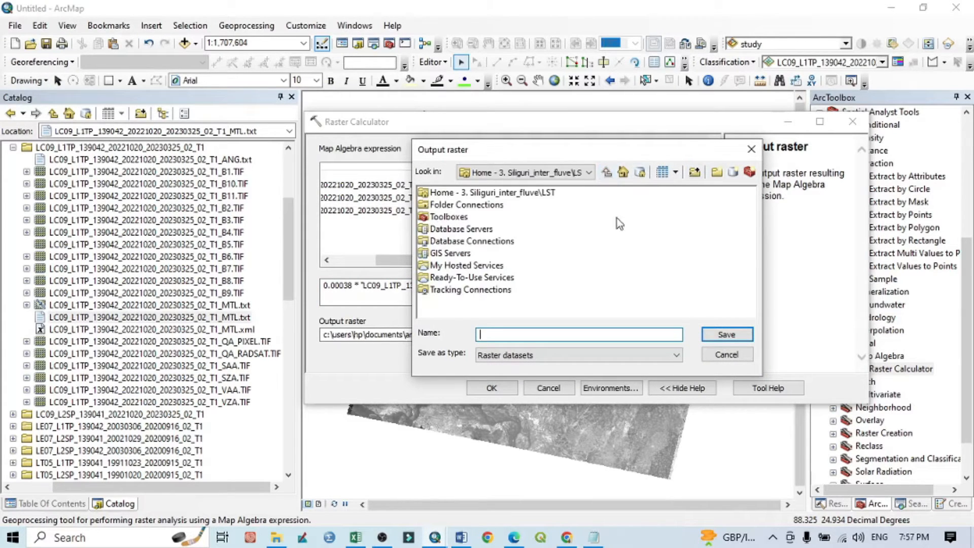
pyautogui.doubleClick(505, 193)
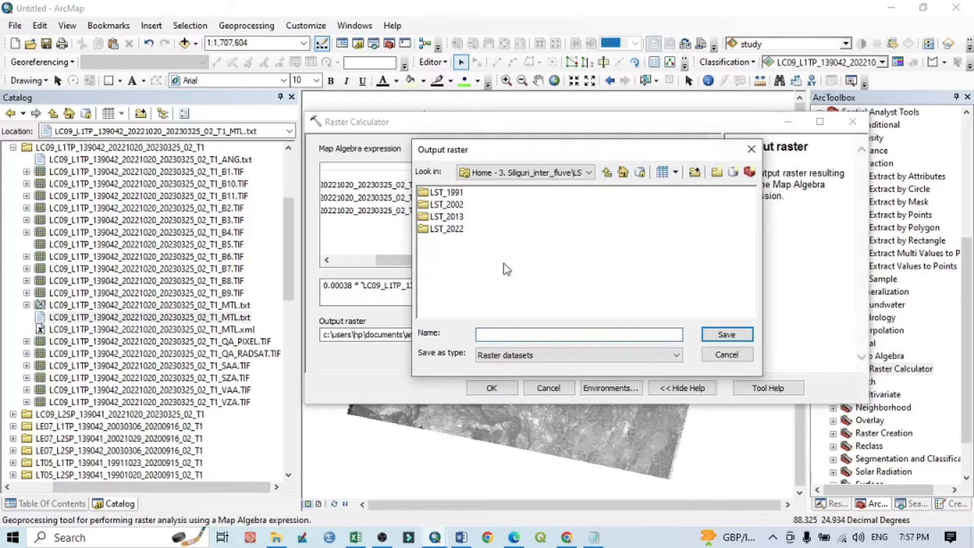
pyautogui.click(716, 172)
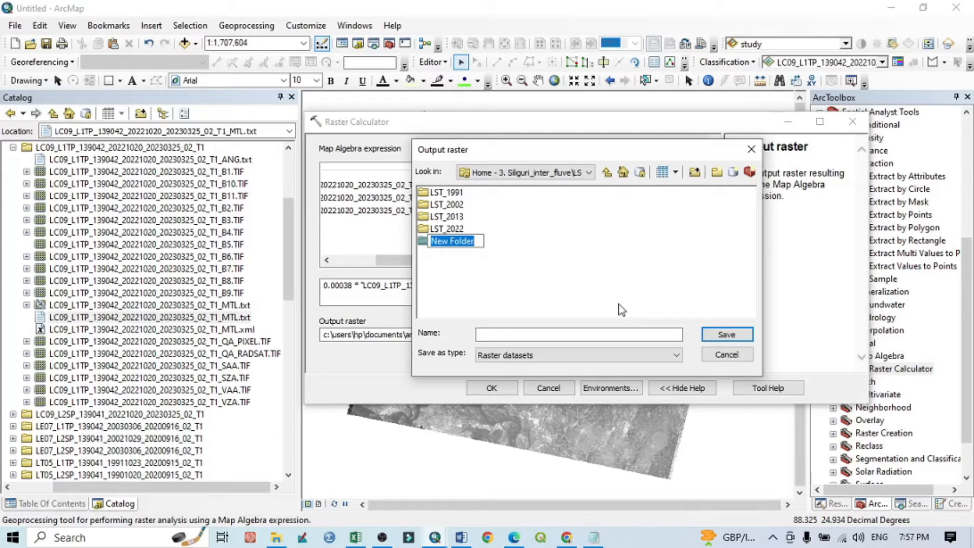
pyautogui.write('LST')
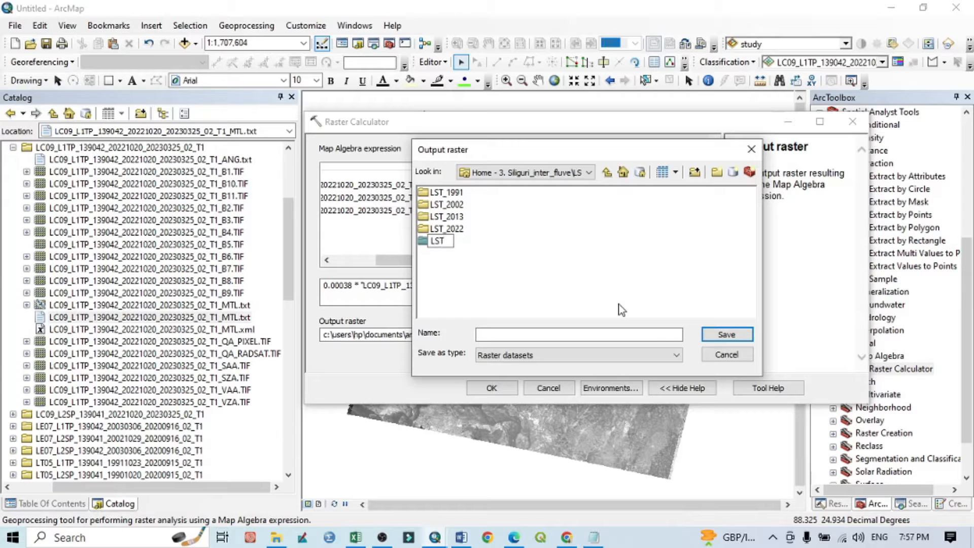
pyautogui.write('_L9')
pyautogui.click(453, 287)
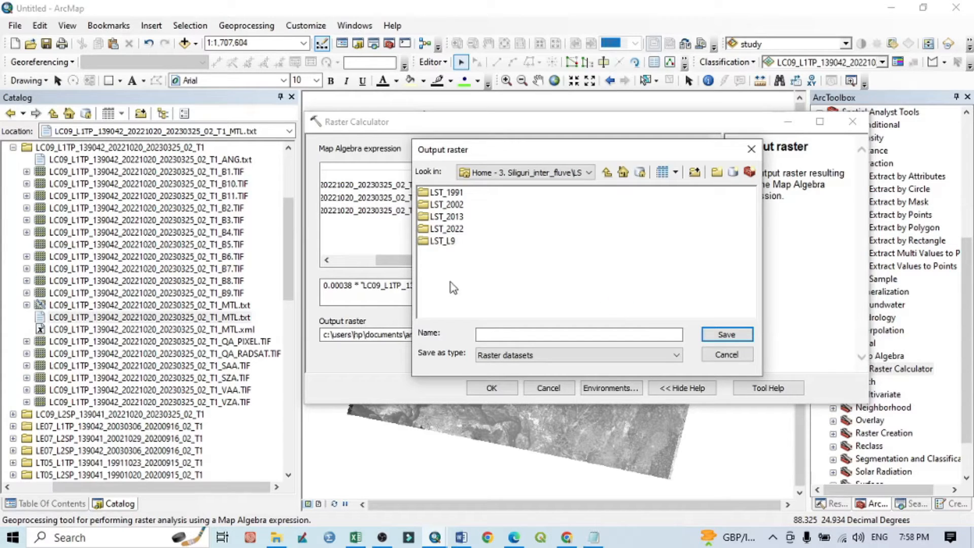
# Save the output raster as TOA.tif in the LST_L9 folder and run the calculation
pyautogui.doubleClick(453, 242)
pyautogui.click(597, 332)
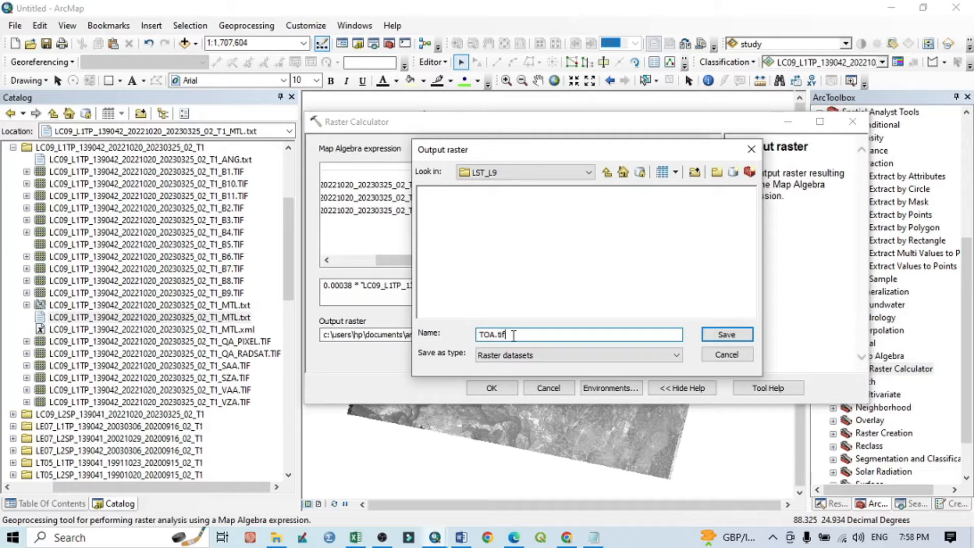
pyautogui.click(724, 335)
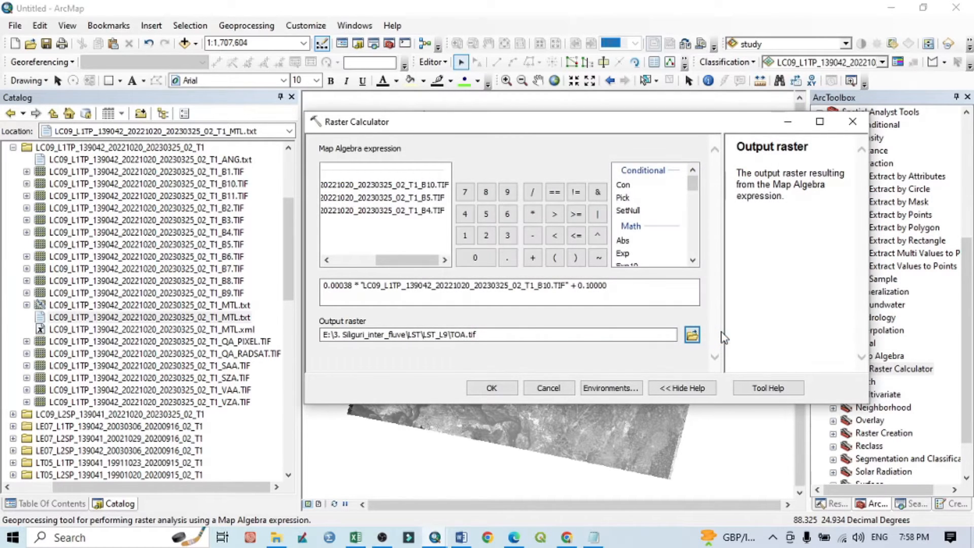
pyautogui.click(501, 390)
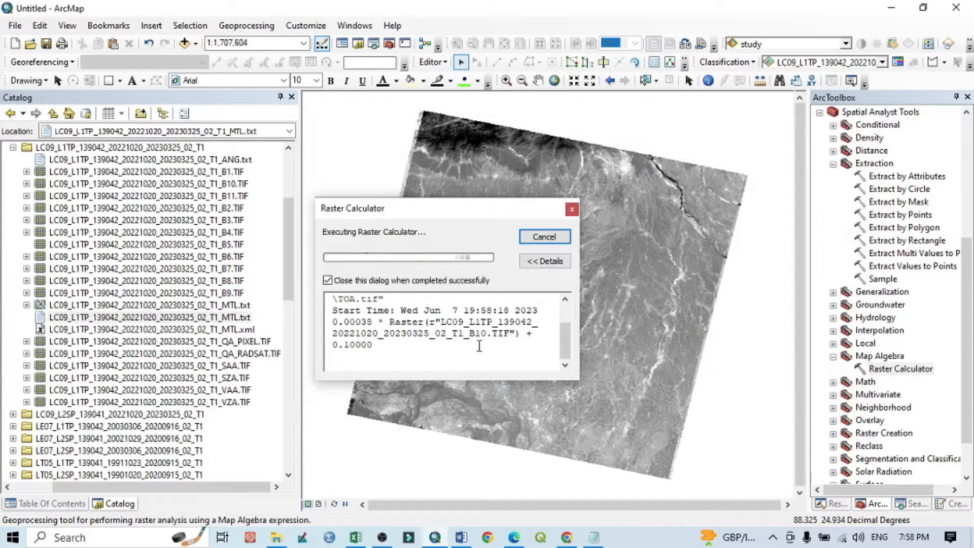
# Examine the brightness temperature formula in the Word notes and the band 10 K1 and K2 constants in the MTL metadata in Notepad
pyautogui.click(462, 537)
pyautogui.scroll(-12, 188, 386)
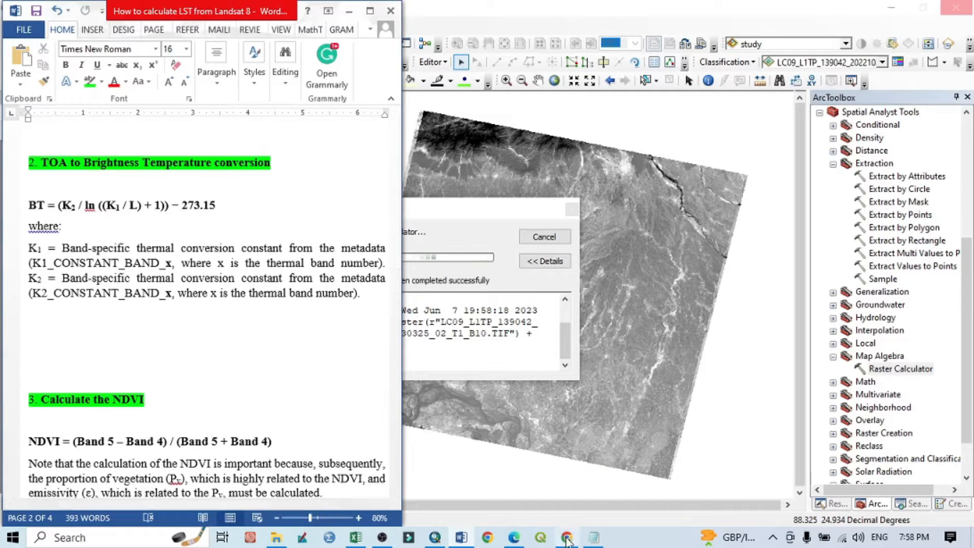
pyautogui.click(594, 536)
pyautogui.scroll(-10, 749, 346)
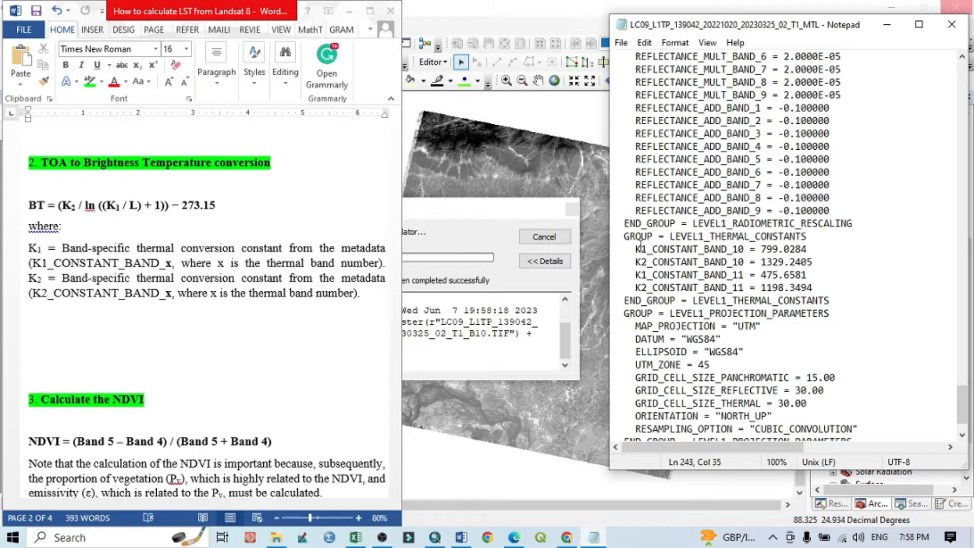
pyautogui.moveTo(635, 248); pyautogui.dragTo(806, 250)
pyautogui.moveTo(635, 262); pyautogui.dragTo(813, 262)
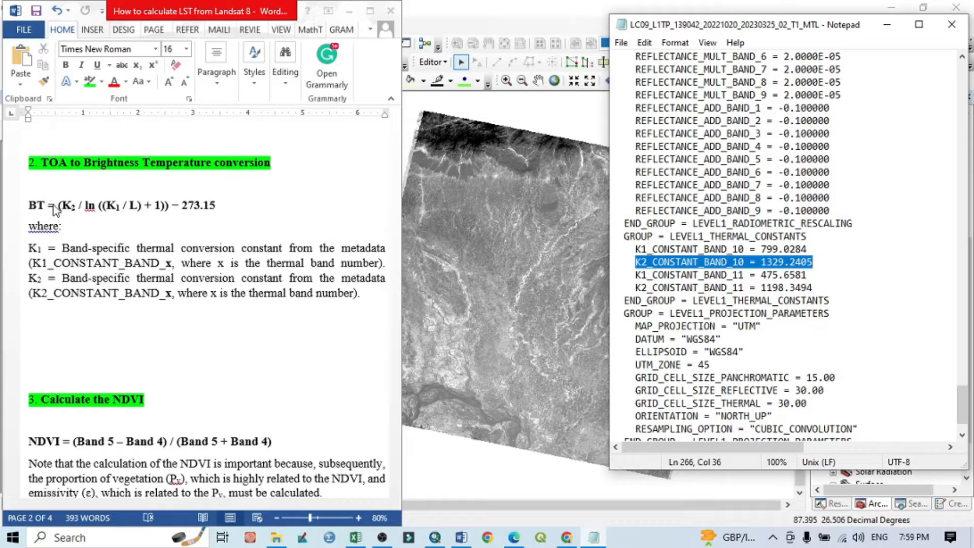
# Return to ArcMap, reopen the Raster Calculator and begin the brightness temperature expression with an opening parenthesis
pyautogui.click(568, 484)
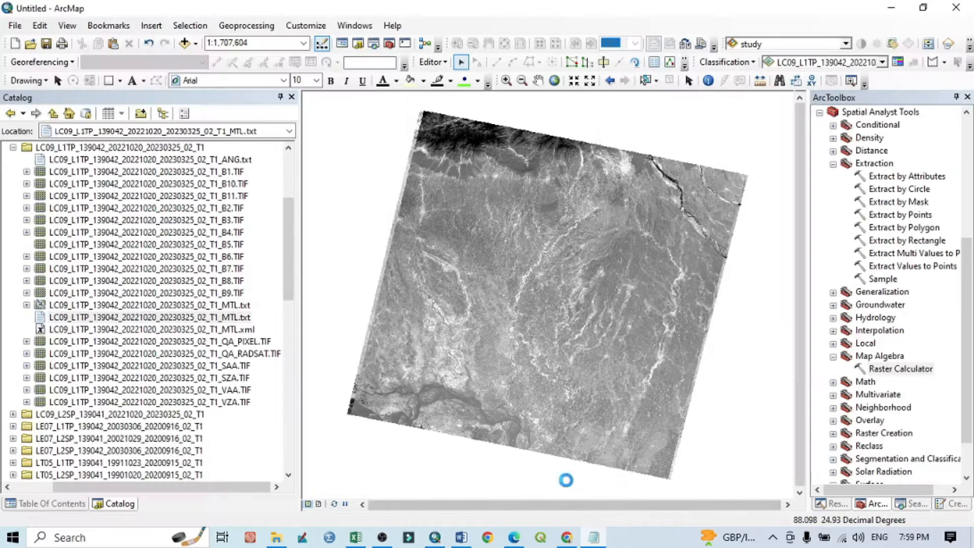
pyautogui.doubleClick(894, 369)
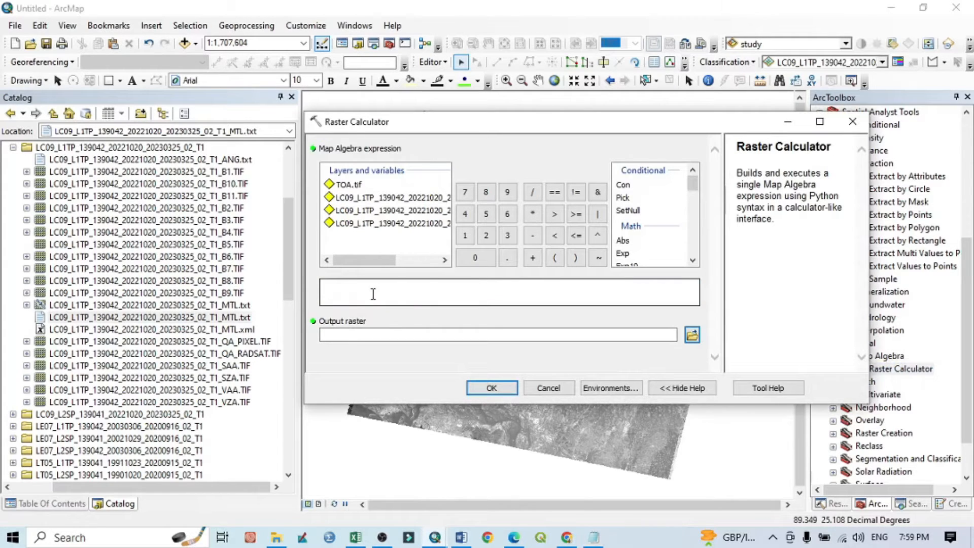
pyautogui.click(555, 257)
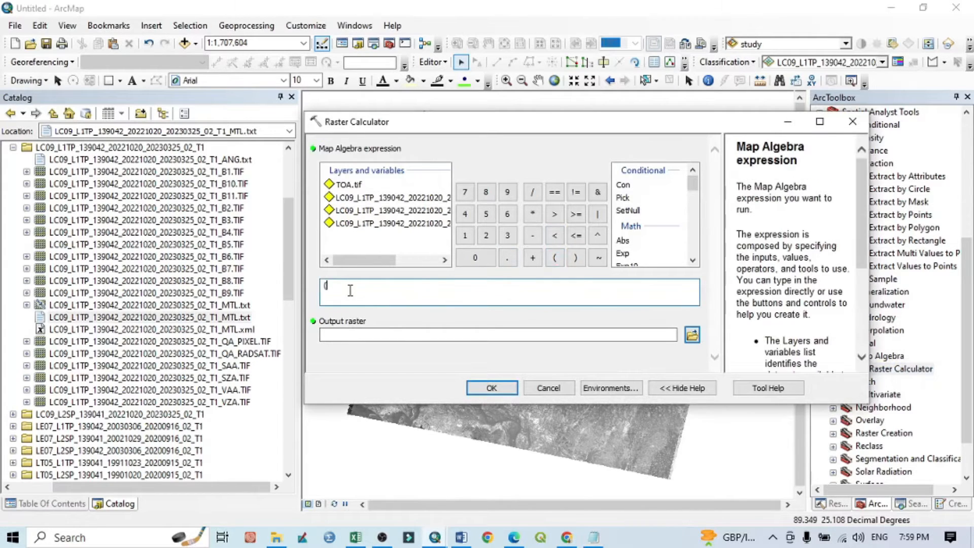
# Copy the K2_CONSTANT_BAND_10 value 1329.2405 from the MTL metadata in Notepad and switch back to the Raster Calculator in ArcMap
pyautogui.click(461, 537)
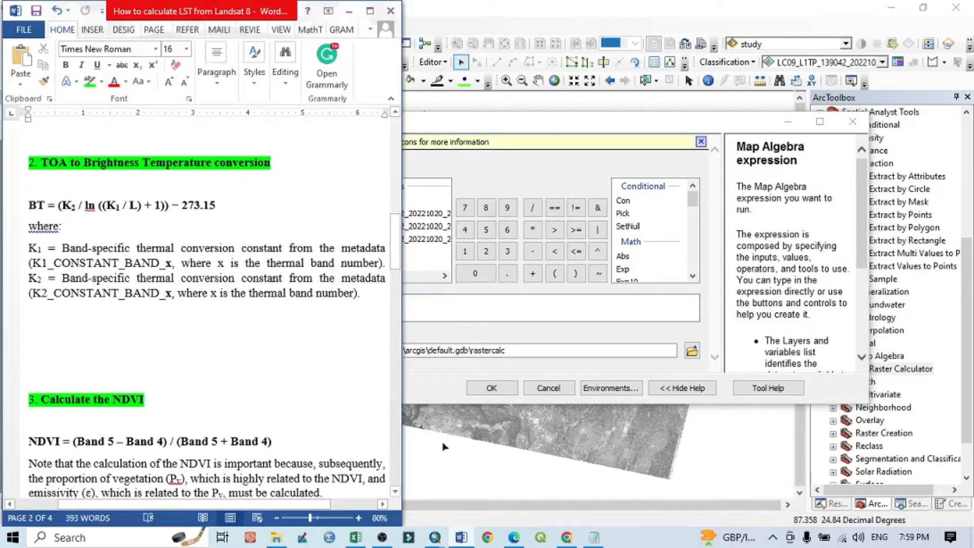
pyautogui.click(594, 537)
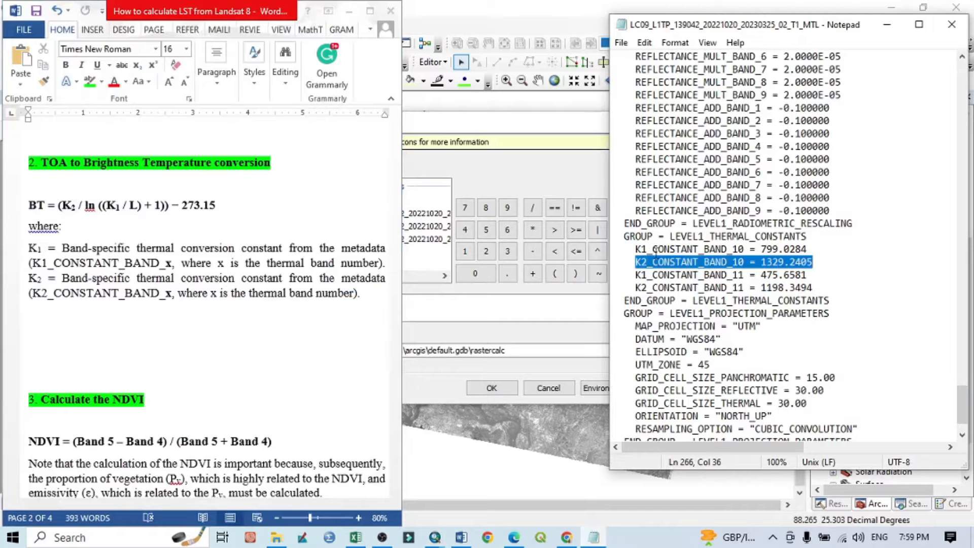
pyautogui.click(755, 262)
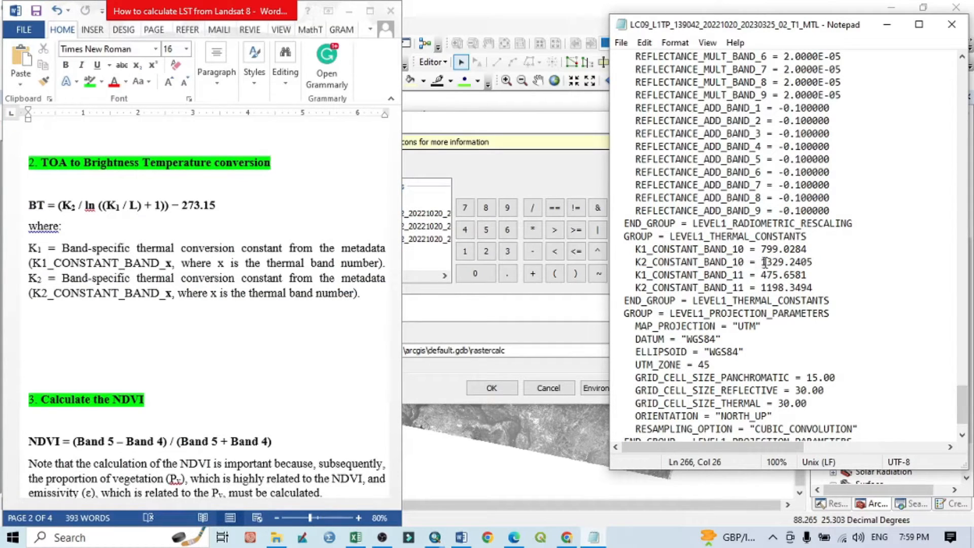
pyautogui.moveTo(762, 262); pyautogui.dragTo(819, 262)
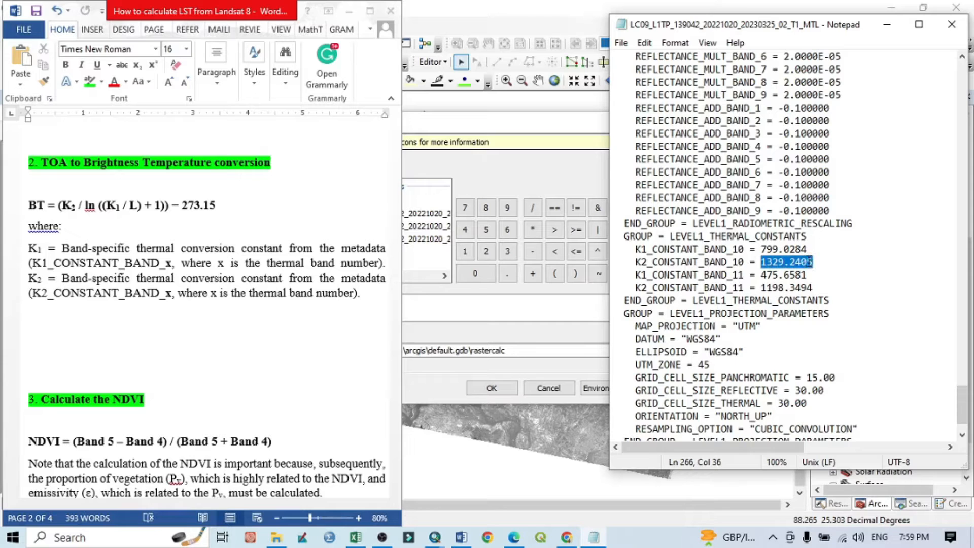
pyautogui.rightClick(813, 262)
pyautogui.click(812, 306)
pyautogui.click(554, 299)
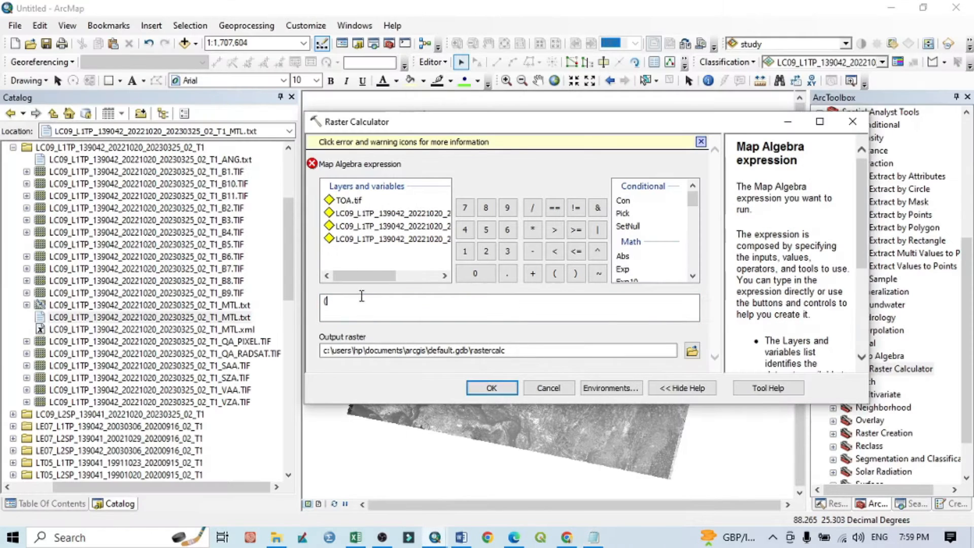
# Paste 1329.2405 after the opening parenthesis, add a division operator and the Ln function, and open a second parenthesis inside Ln
pyautogui.rightClick(350, 302)
pyautogui.click(384, 361)
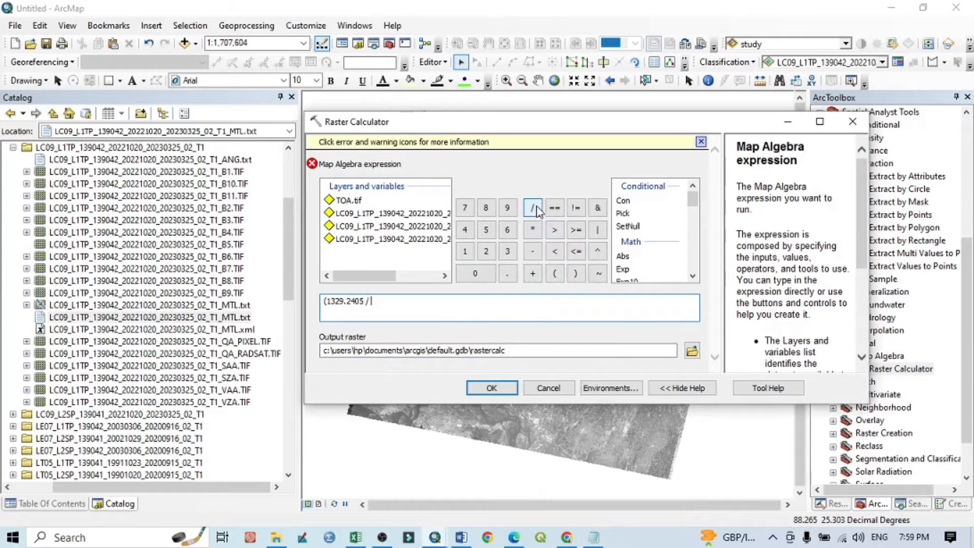
pyautogui.click(461, 538)
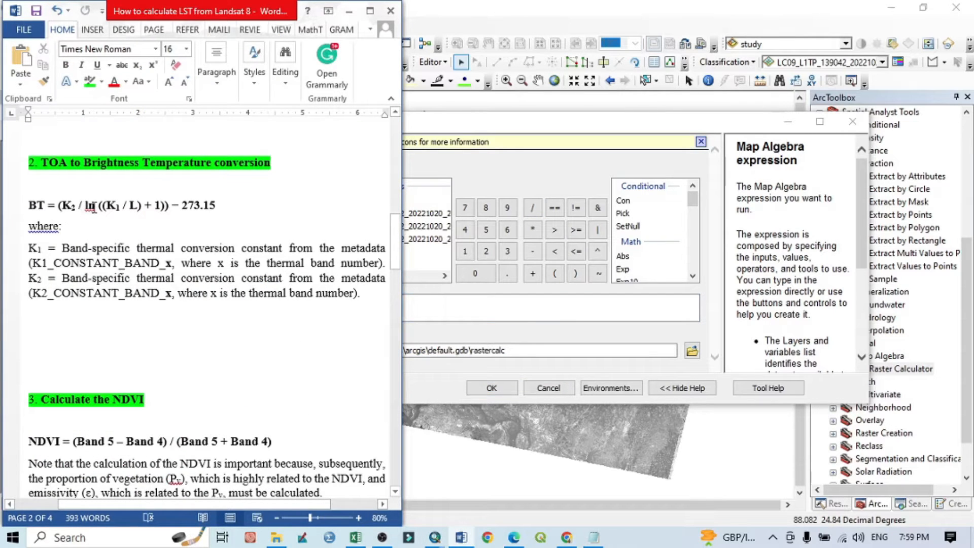
pyautogui.click(695, 205)
pyautogui.scroll(-3, 630, 257)
pyautogui.click(622, 226)
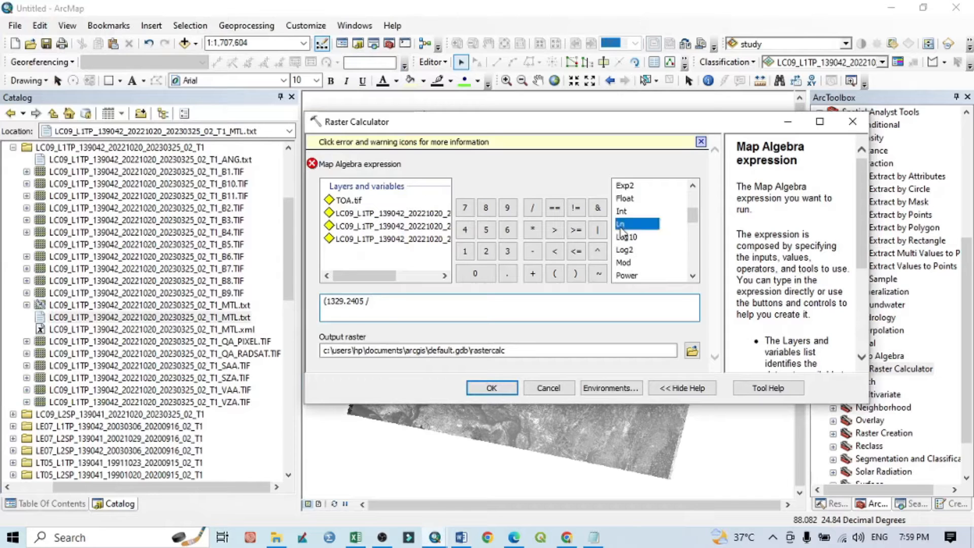
pyautogui.doubleClick(621, 224)
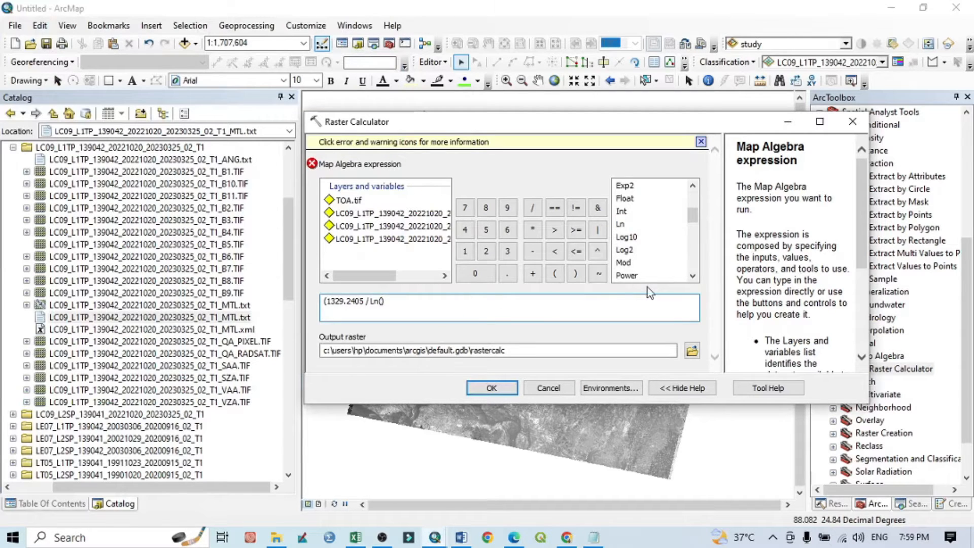
pyautogui.write('(')
# Copy the K1_CONSTANT_BAND_10 value 799.0284 from the MTL metadata in Notepad and paste it inside Ln in ArcMap's Raster Calculator, followed by a division operator
pyautogui.click(461, 538)
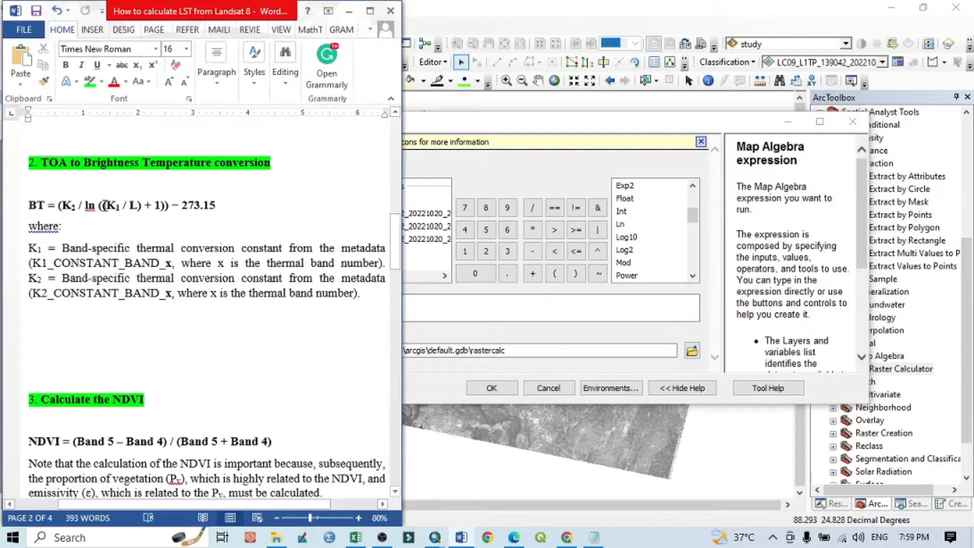
pyautogui.click(593, 537)
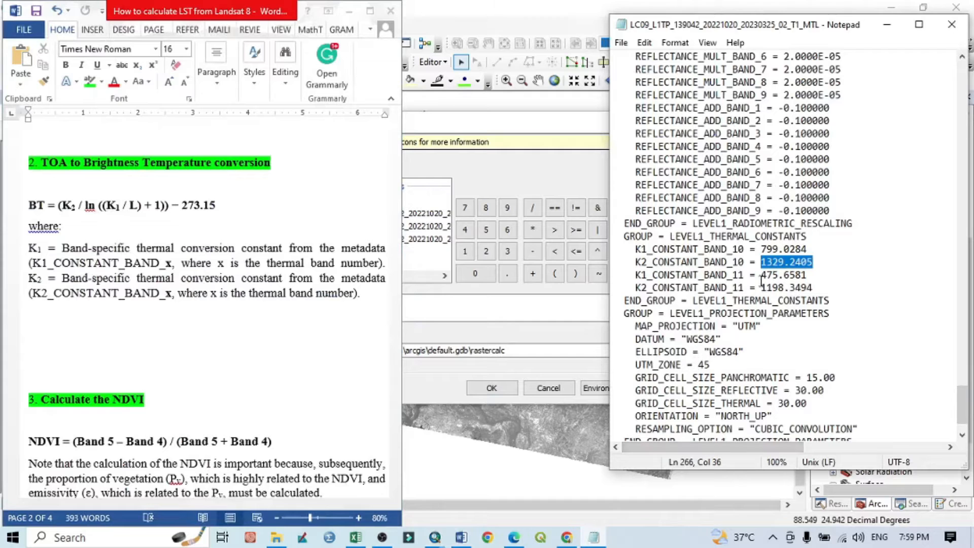
pyautogui.moveTo(761, 249); pyautogui.dragTo(811, 248)
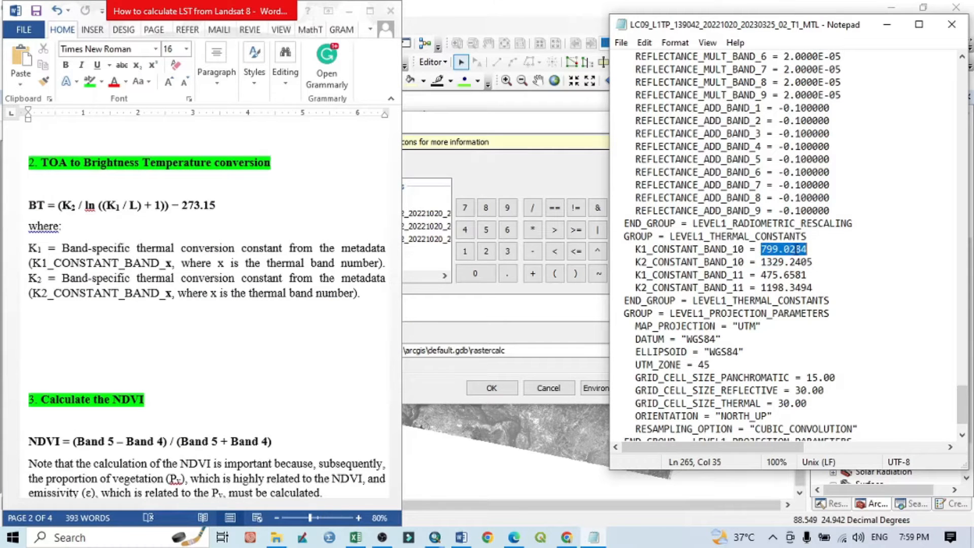
pyautogui.rightClick(806, 248)
pyautogui.click(822, 292)
pyautogui.click(547, 303)
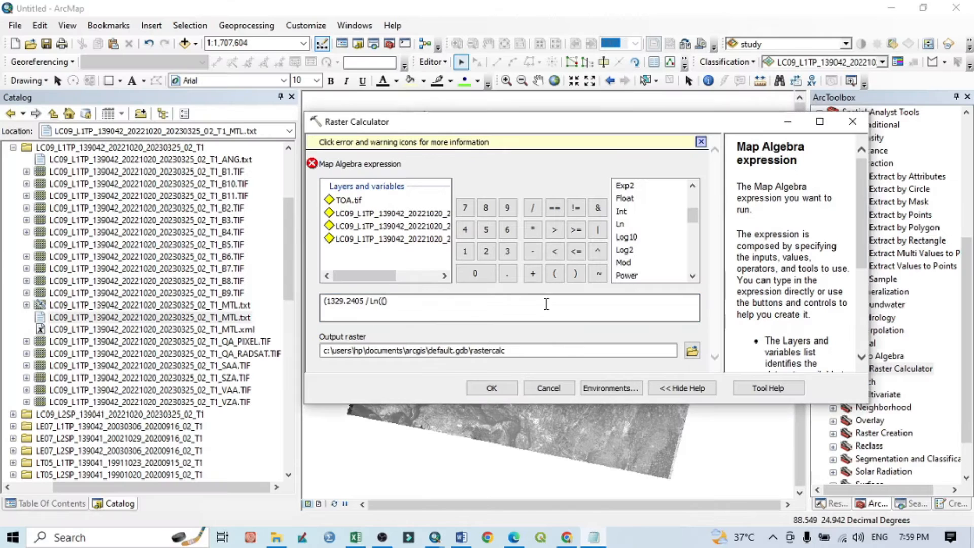
pyautogui.rightClick(384, 300)
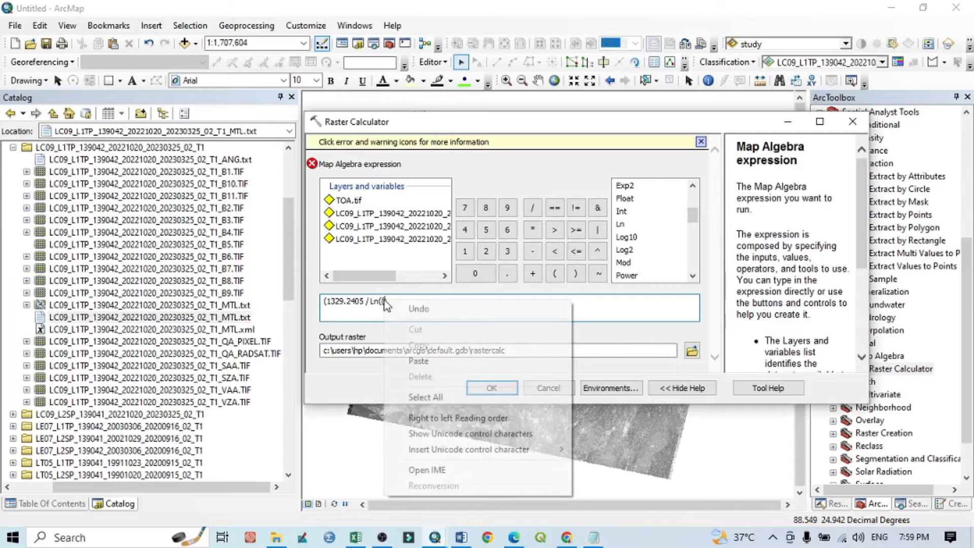
pyautogui.click(409, 355)
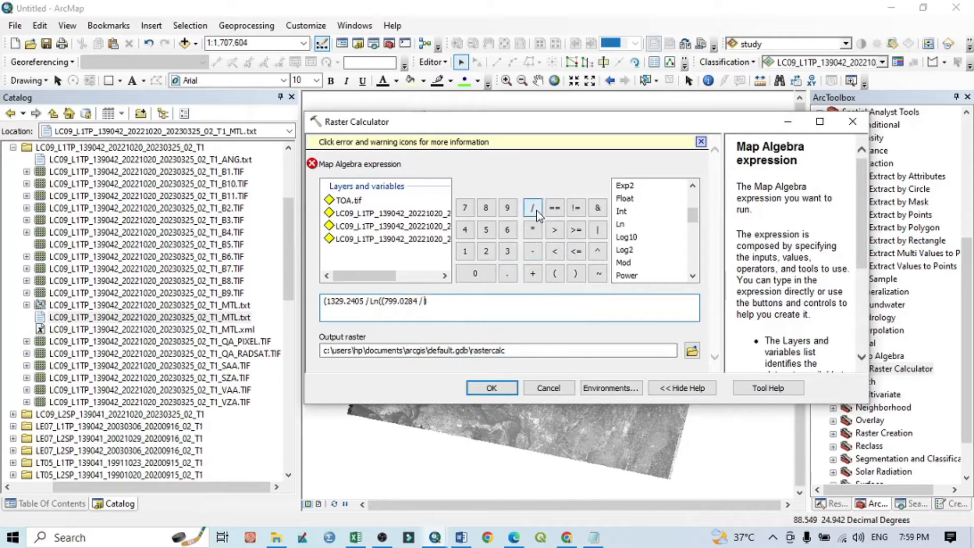
# Check the formula in the Word notes, then insert TOA.tif as the divisor of 799.0284 and add a plus operator after the closing parenthesis
pyautogui.click(462, 537)
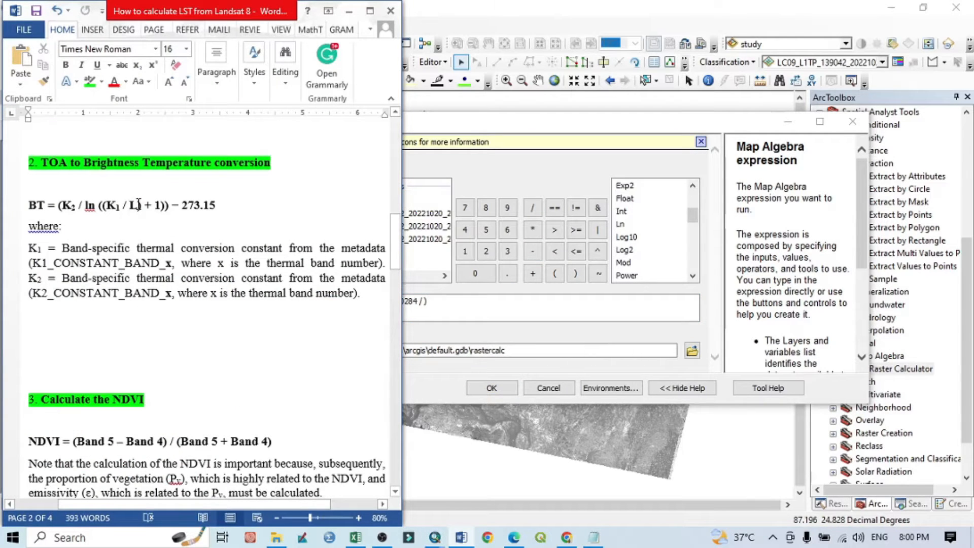
pyautogui.click(419, 282)
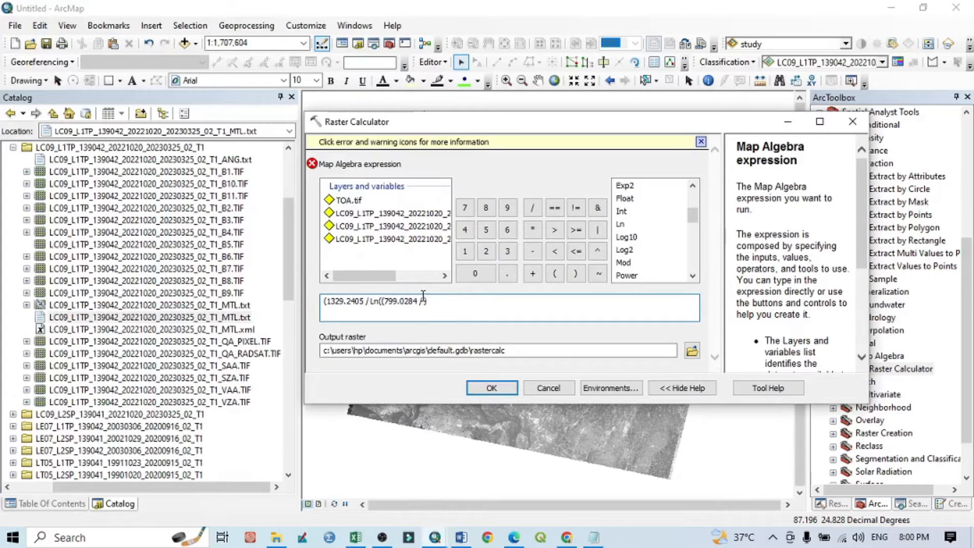
pyautogui.doubleClick(353, 202)
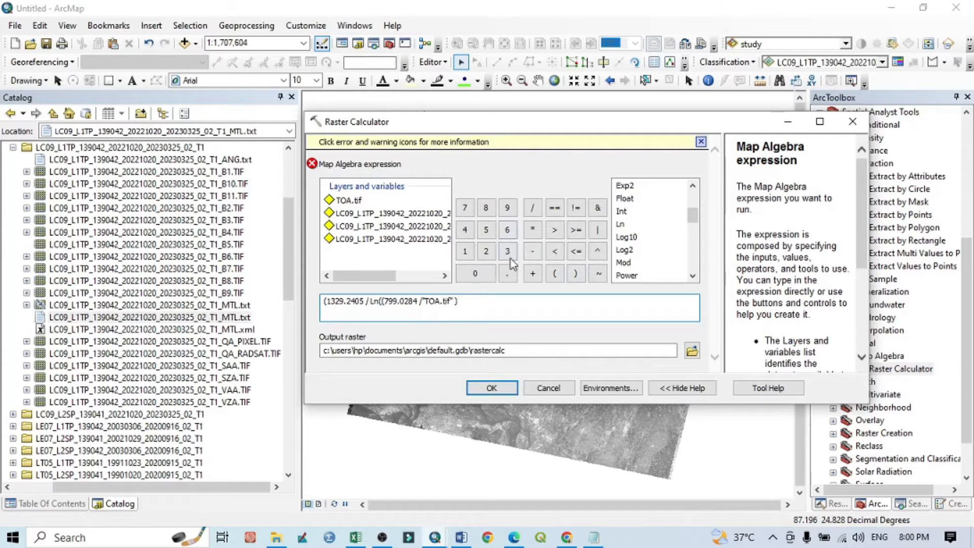
pyautogui.click(533, 273)
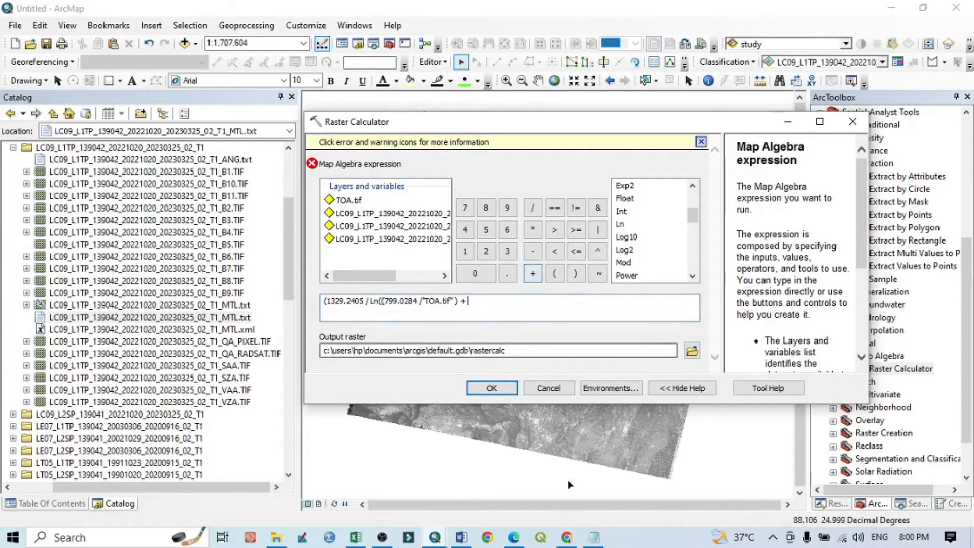
# Copy the formula ending "+ 1)) − 273.15" from the Word notes and paste it at the end of the Raster Calculator expression in ArcMap
pyautogui.click(461, 537)
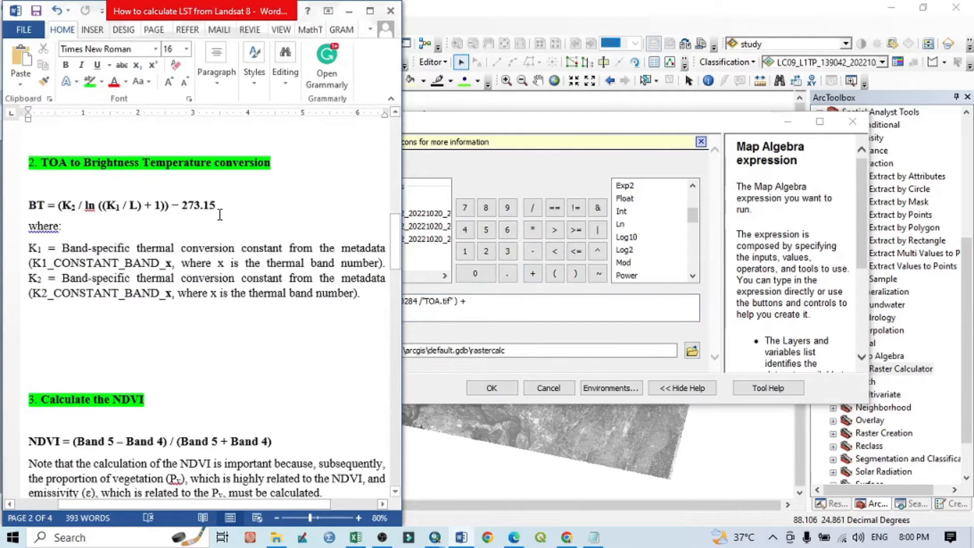
pyautogui.moveTo(218, 206); pyautogui.dragTo(158, 213)
pyautogui.rightClick(156, 208)
pyautogui.click(175, 227)
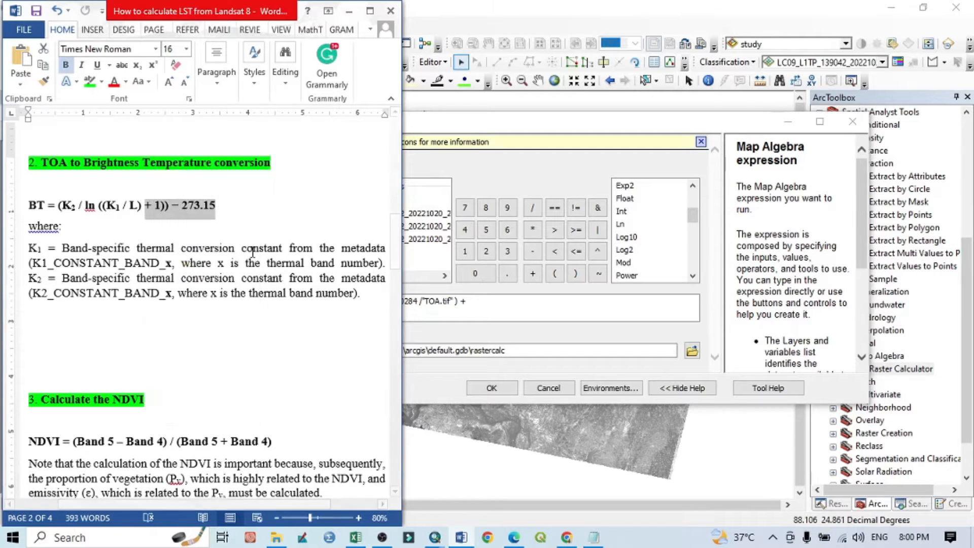
pyautogui.click(495, 310)
pyautogui.rightClick(495, 307)
pyautogui.click(510, 361)
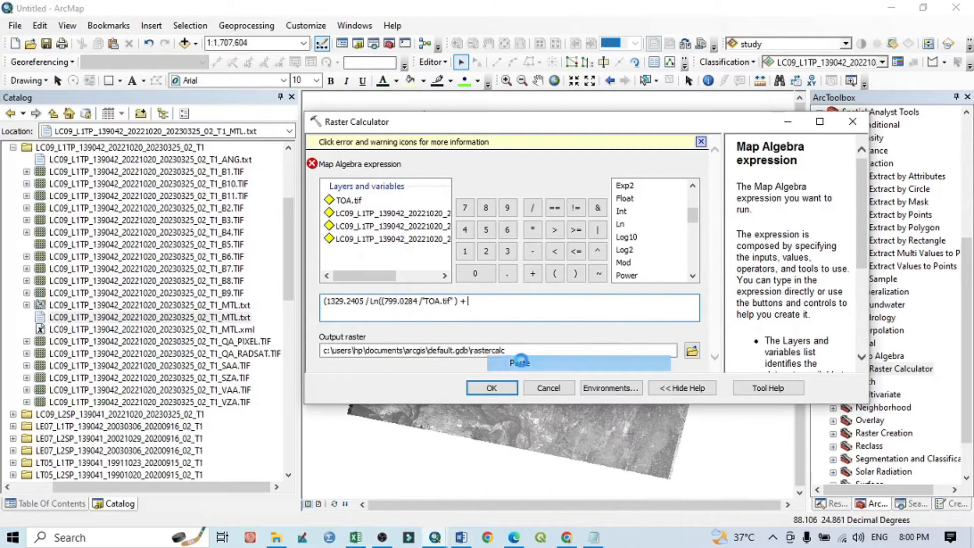
# Delete the duplicate plus sign before the 1 in the brightness temperature expression
pyautogui.click(468, 301)
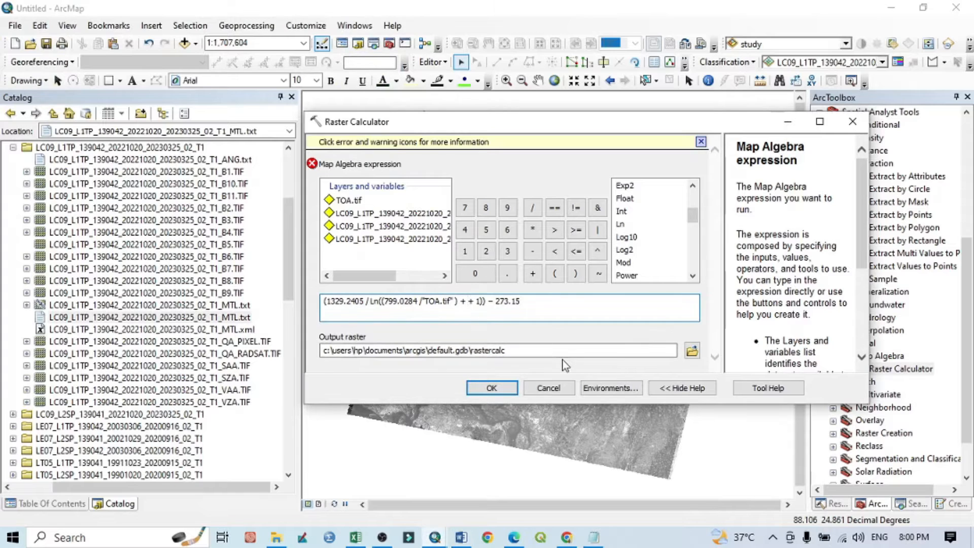
pyautogui.press('BackSpace')
pyautogui.press('BackSpace')
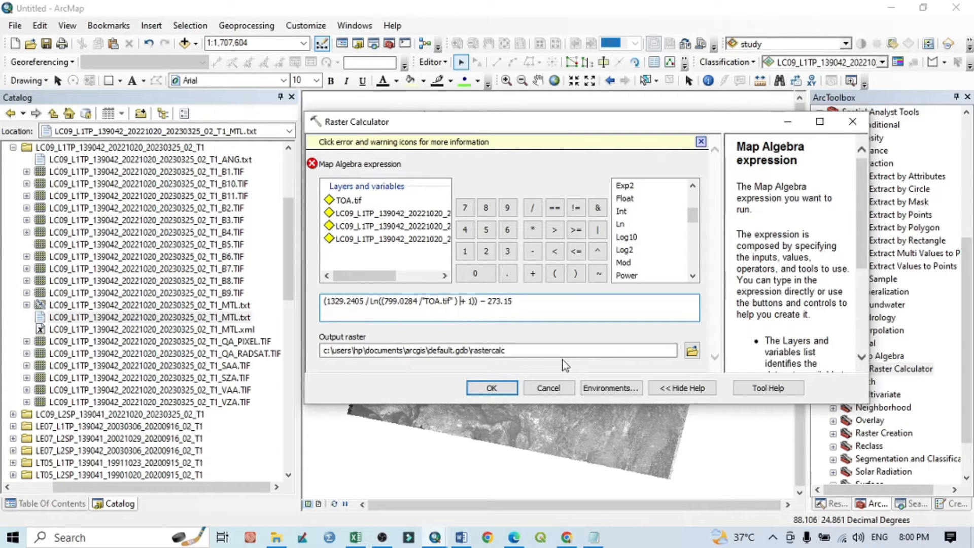
pyautogui.click(576, 345)
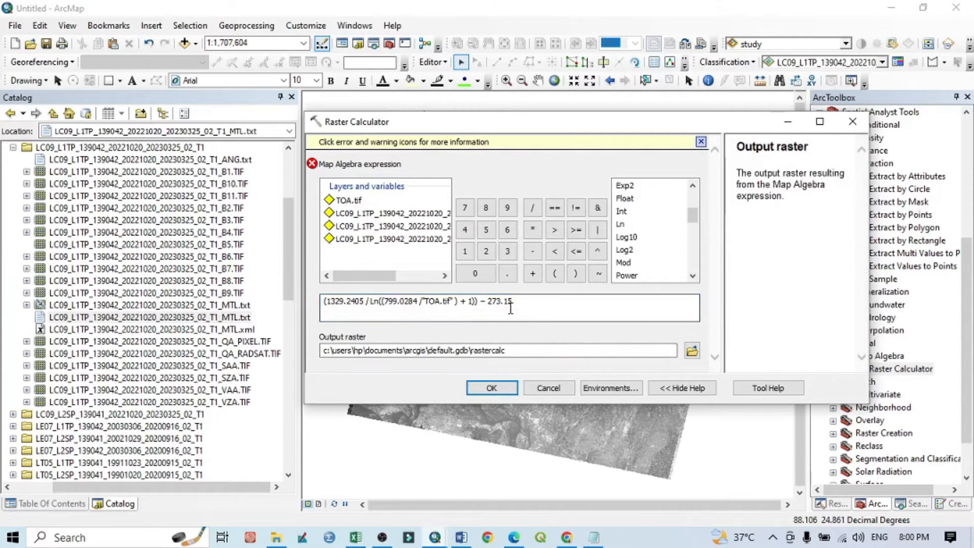
# Set the output raster to BT.tif in the LST_L9 folder
pyautogui.click(692, 350)
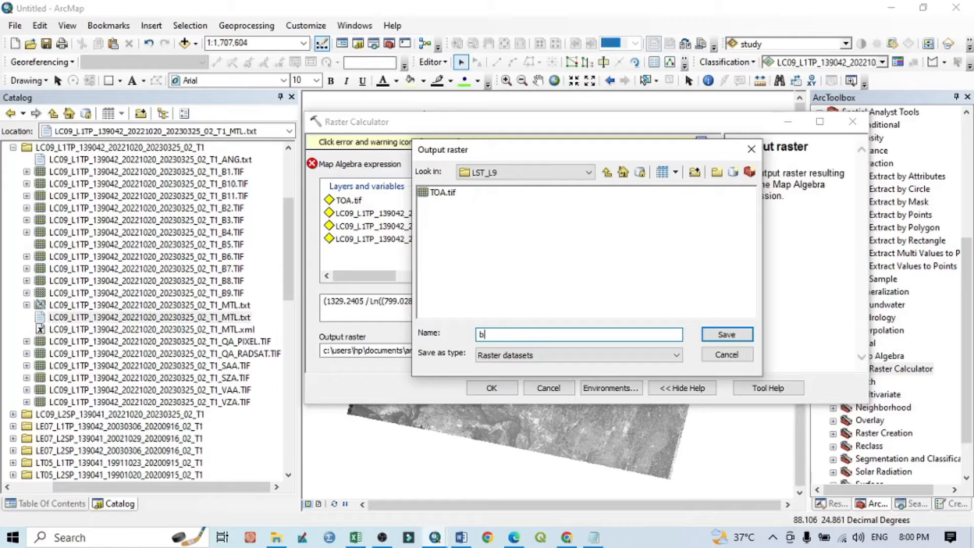
pyautogui.click(522, 332)
pyautogui.press('BackSpace')
pyautogui.press('BackSpace')
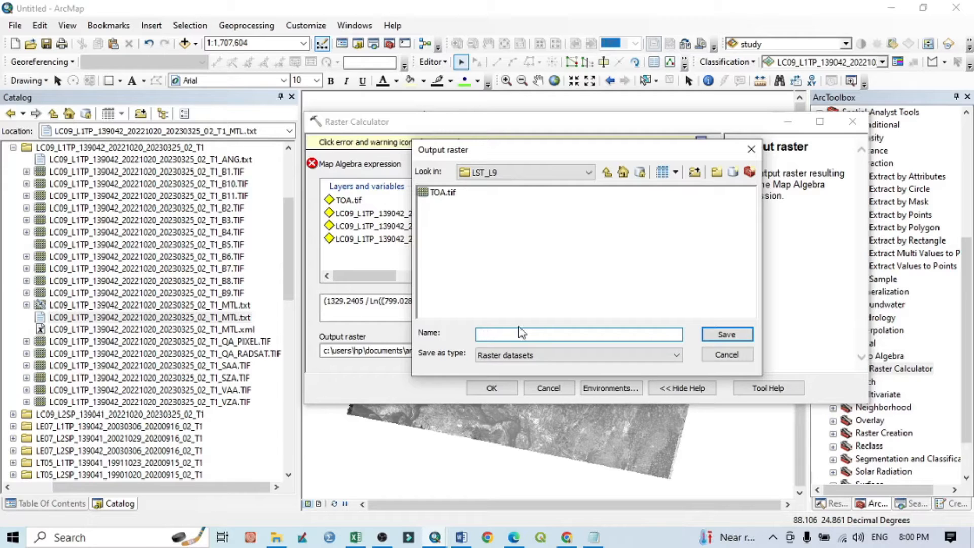
pyautogui.write('BT.tif')
pyautogui.click(727, 335)
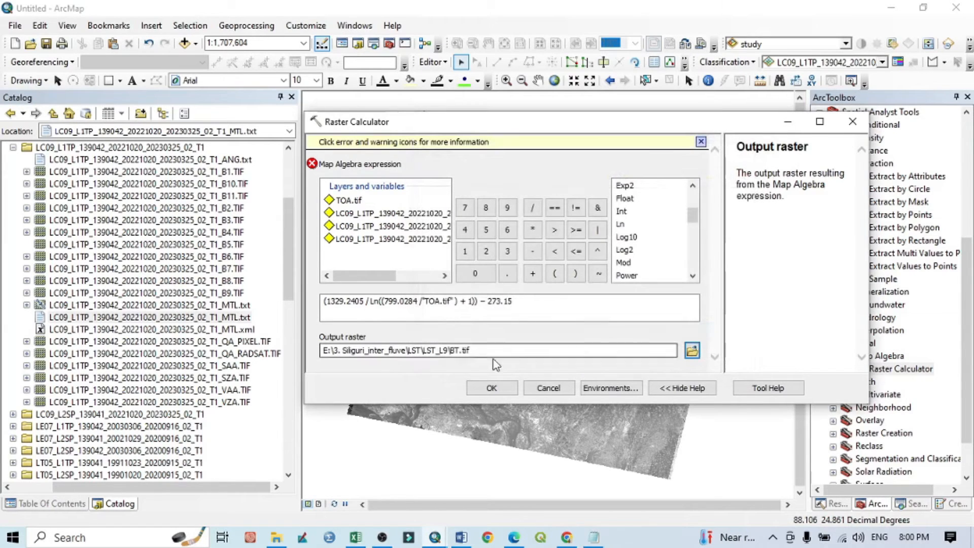
# Replace the pasted dash before 273.15 with the calculator's minus operator and run the brightness temperature calculation
pyautogui.click(338, 315)
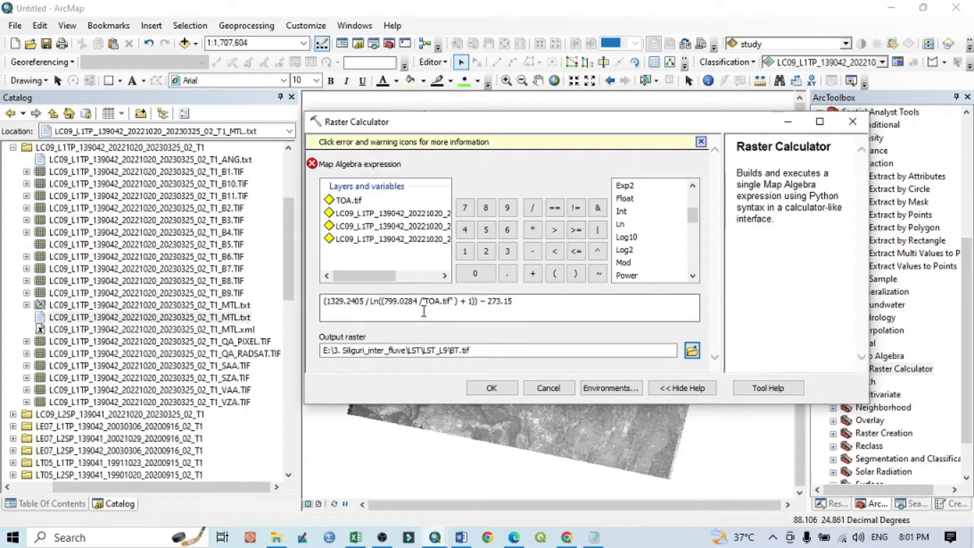
pyautogui.click(486, 302)
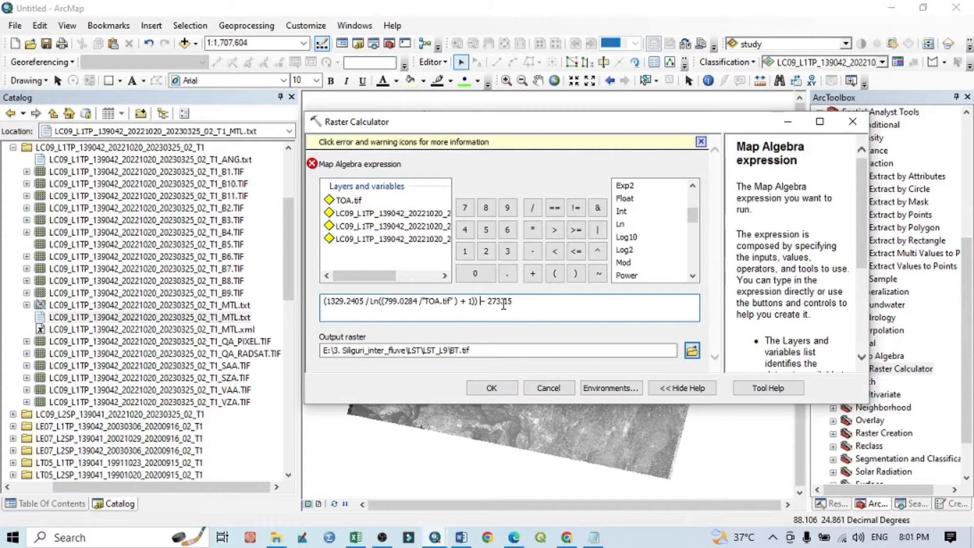
pyautogui.press('BackSpace')
pyautogui.press('BackSpace')
pyautogui.press('BackSpace')
pyautogui.click(532, 251)
pyautogui.click(530, 335)
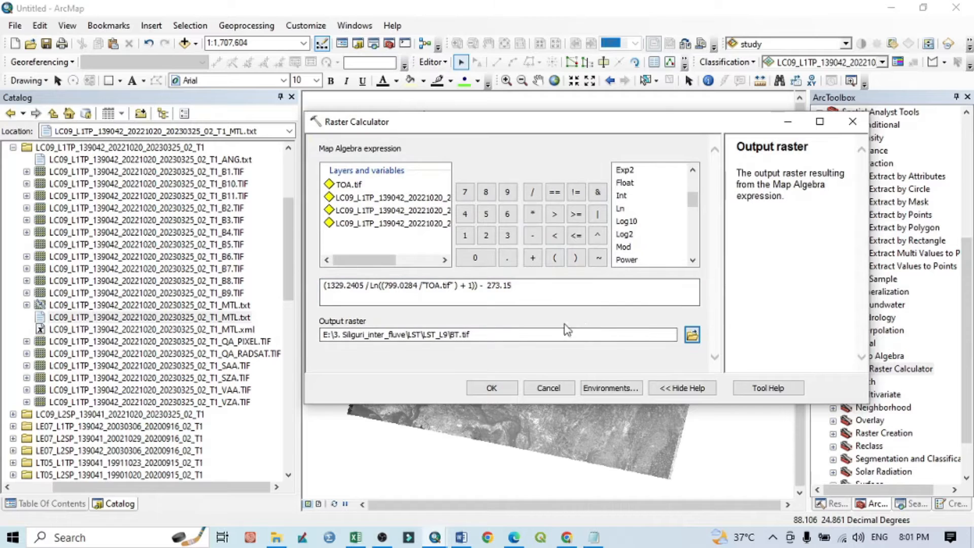
pyautogui.click(488, 388)
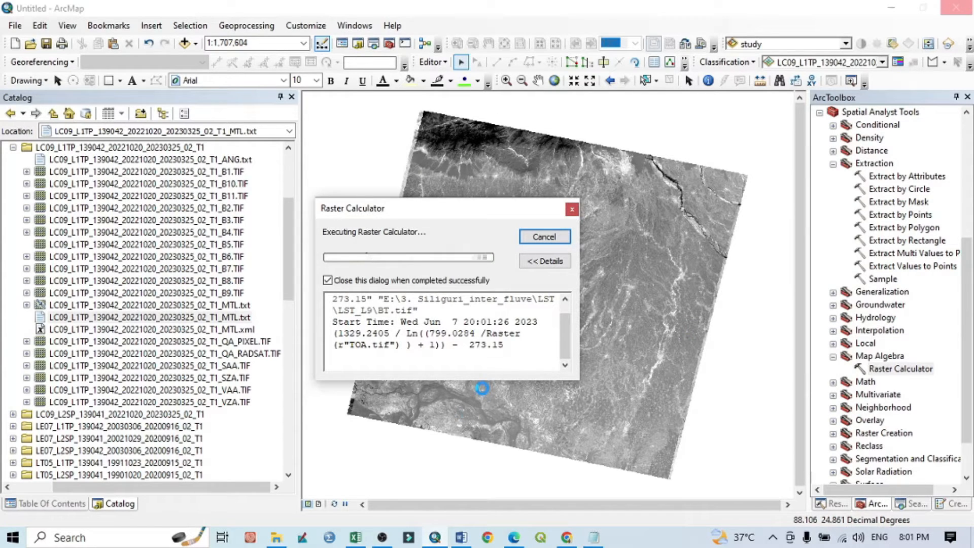
# Check the NDVI formula in the Word notes and start a new Raster Calculator expression in ArcMap with the Float function
pyautogui.click(461, 538)
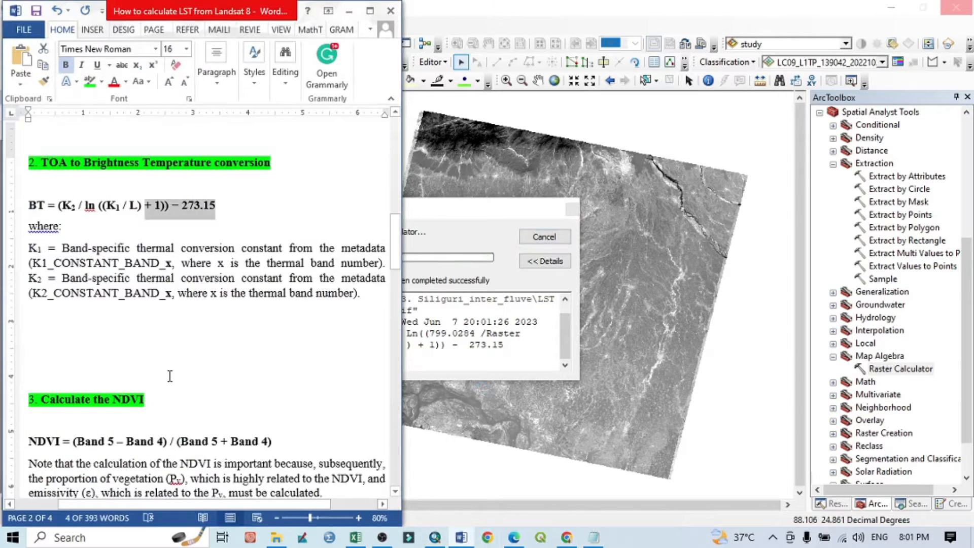
pyautogui.scroll(-5, 170, 376)
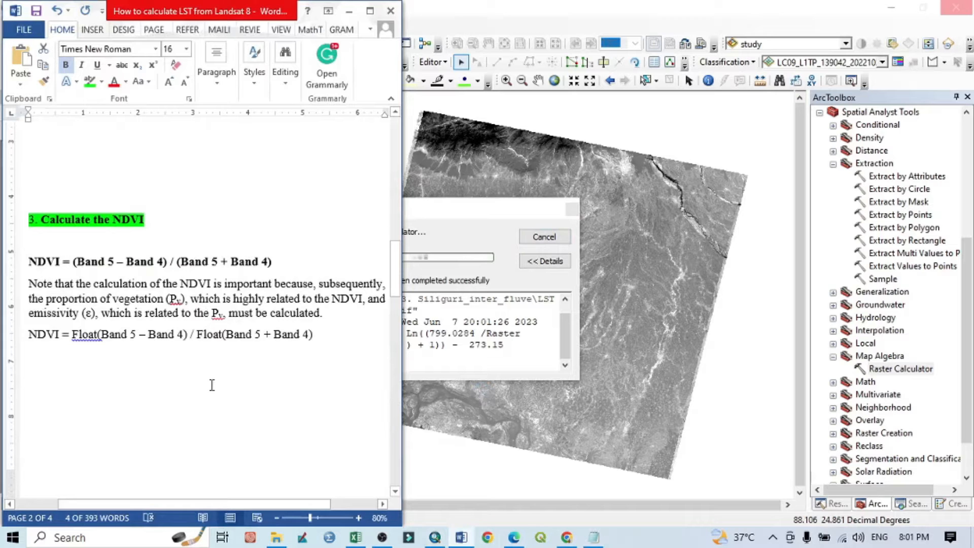
pyautogui.doubleClick(900, 369)
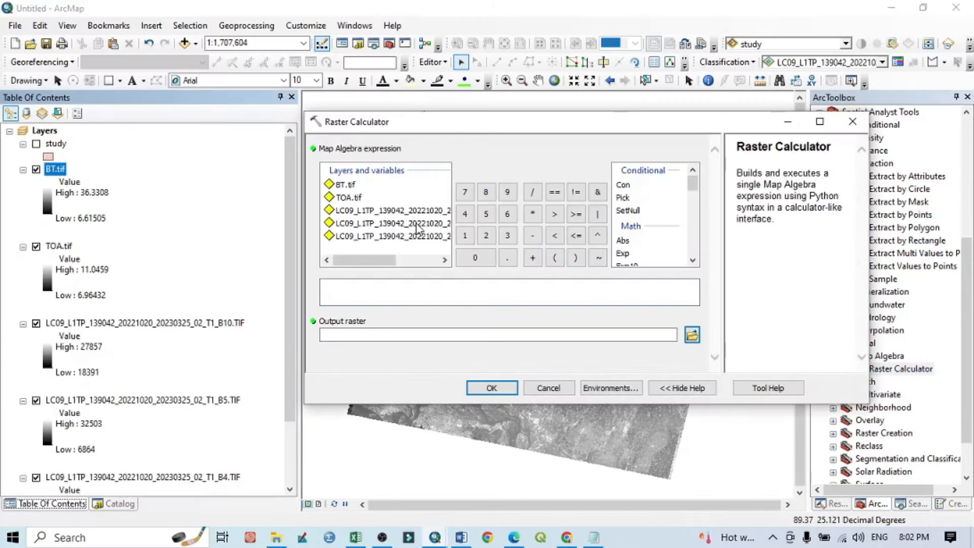
pyautogui.scroll(-2, 644, 210)
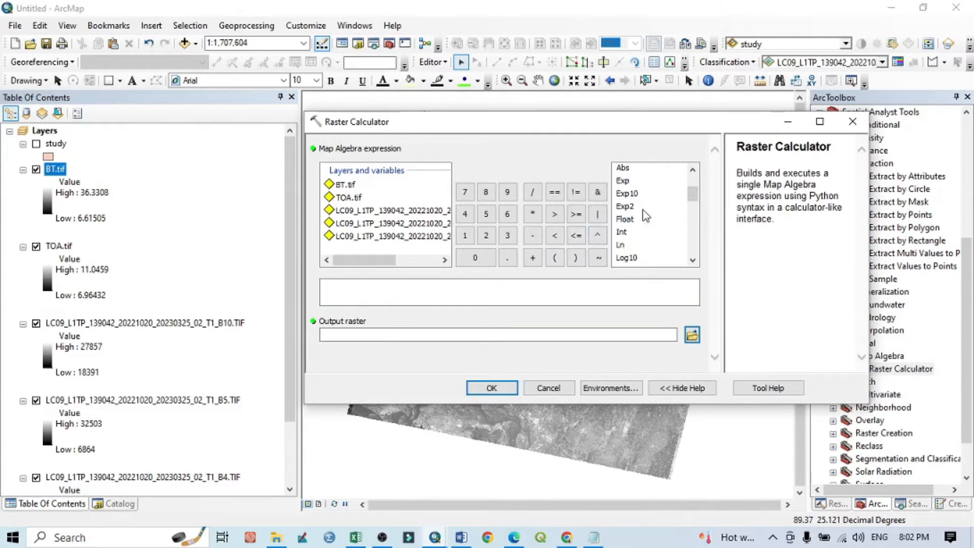
pyautogui.scroll(-3, 644, 215)
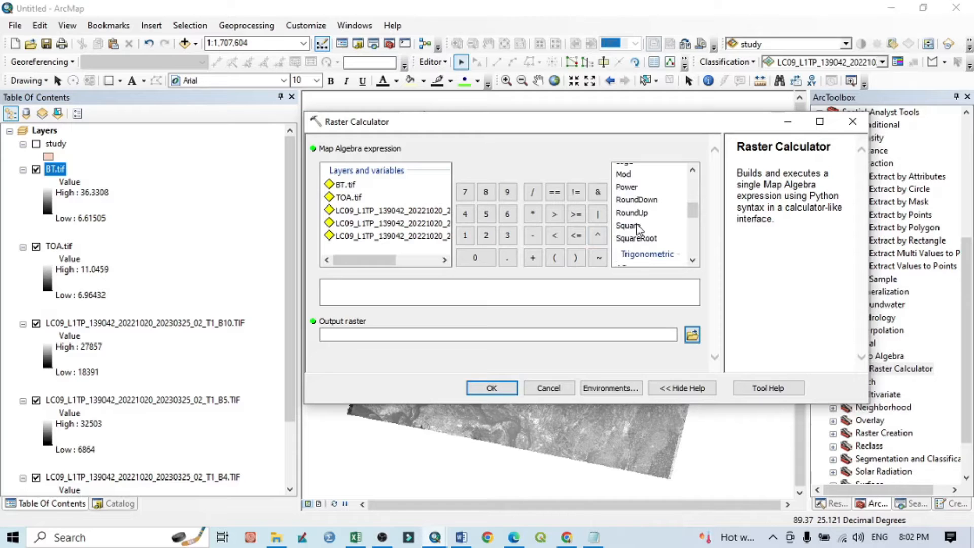
pyautogui.scroll(5, 638, 229)
pyautogui.scroll(-1, 640, 227)
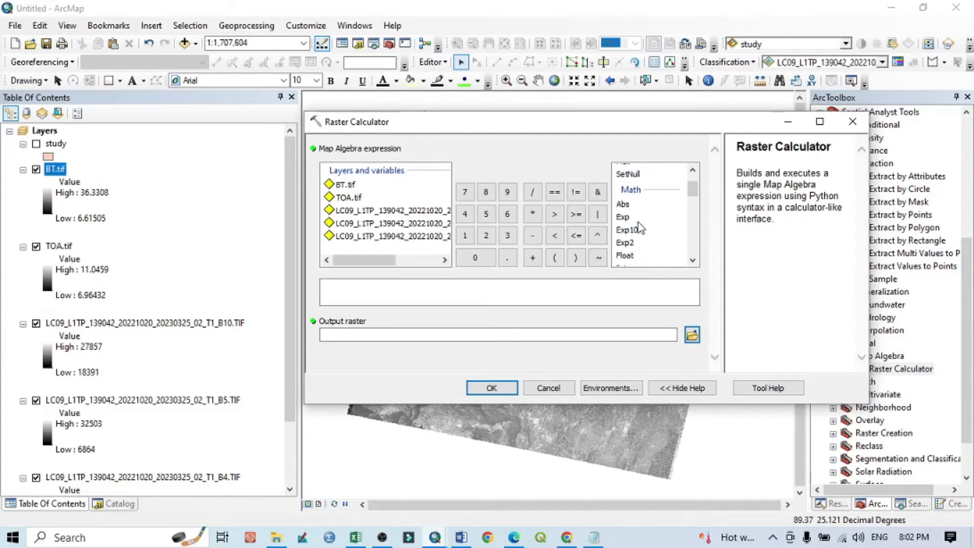
pyautogui.doubleClick(625, 255)
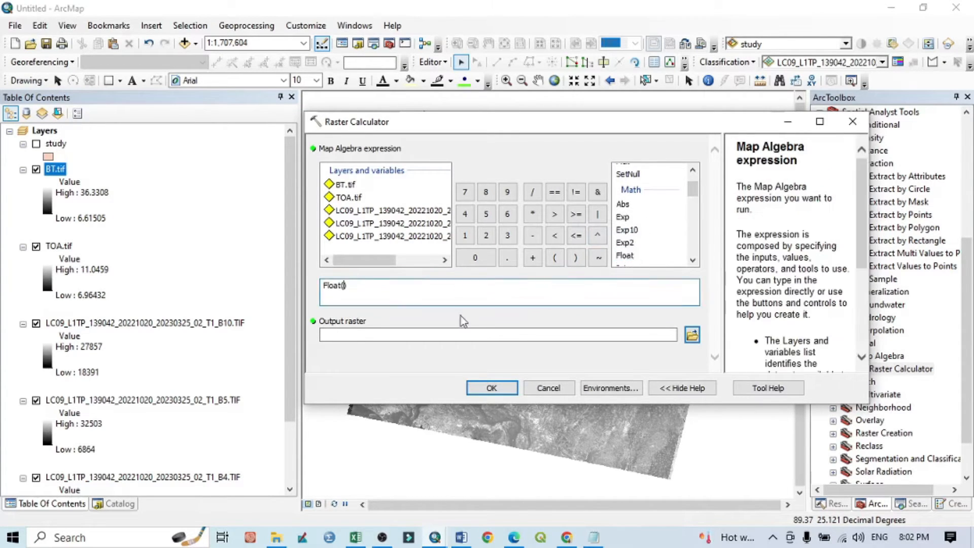
# Fill the Float parentheses with the band 5 raster minus the band 4 raster, following the NDVI formula in the Word notes
pyautogui.moveTo(371, 261); pyautogui.dragTo(447, 259)
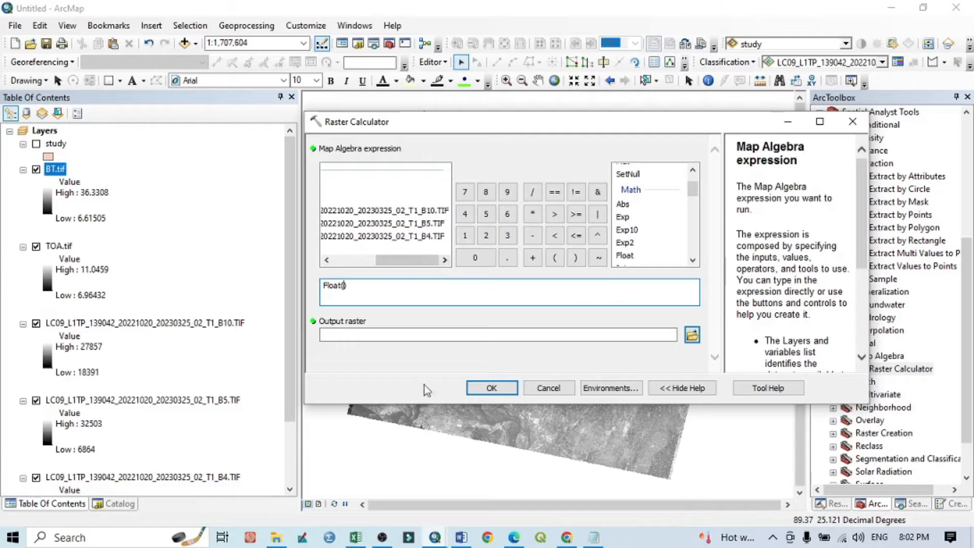
pyautogui.click(462, 538)
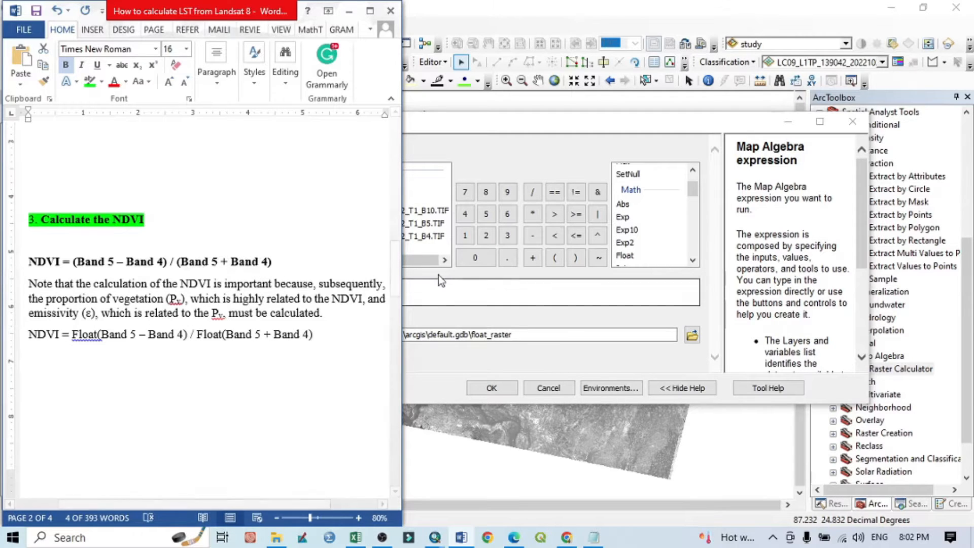
pyautogui.click(434, 227)
pyautogui.doubleClick(434, 227)
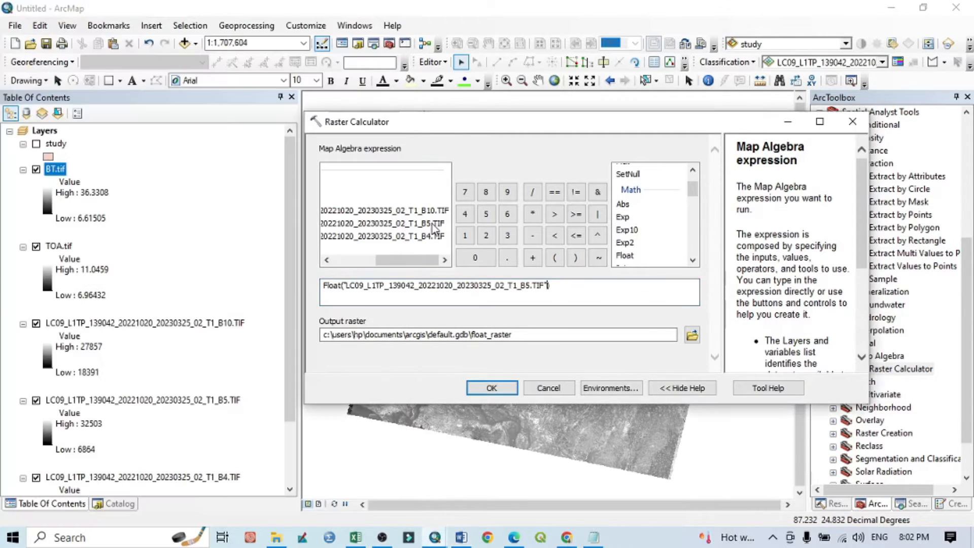
pyautogui.click(527, 238)
pyautogui.doubleClick(416, 237)
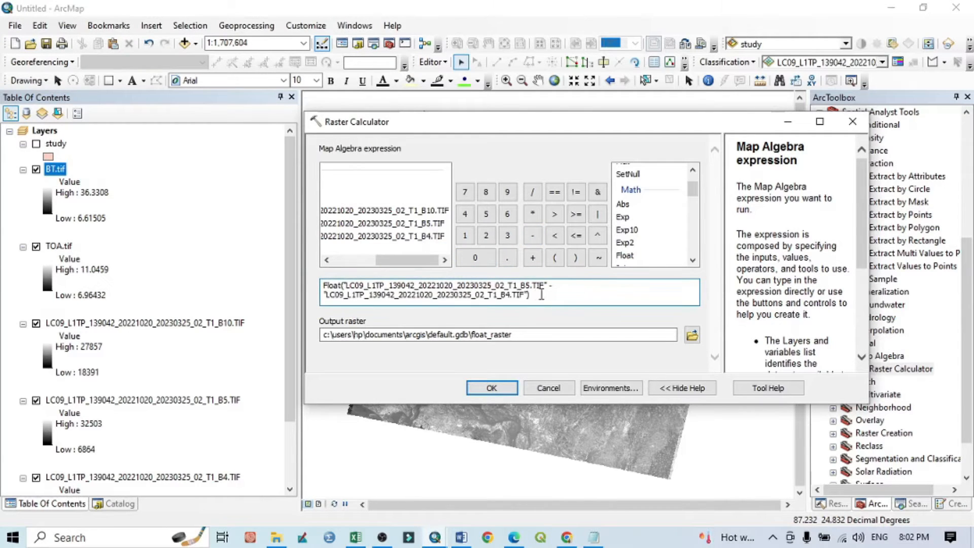
# Divide the expression by a second Float function containing the band 5 raster plus the band 4 raster
pyautogui.click(532, 192)
pyautogui.doubleClick(625, 256)
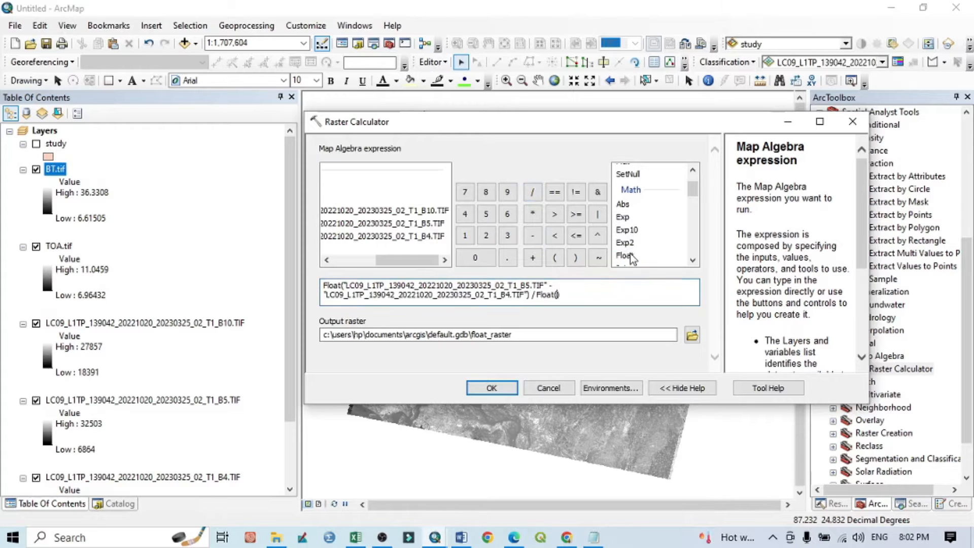
pyautogui.doubleClick(416, 225)
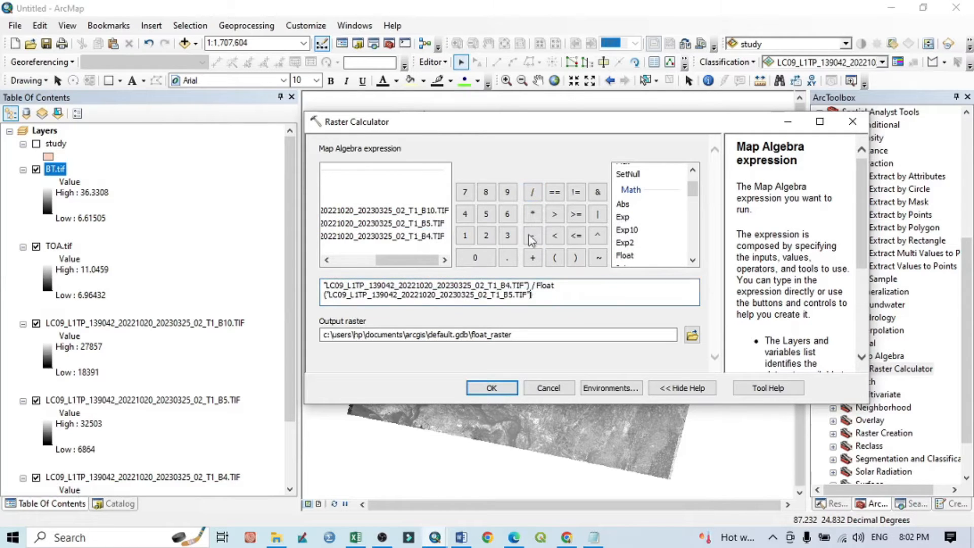
pyautogui.click(533, 257)
pyautogui.doubleClick(433, 237)
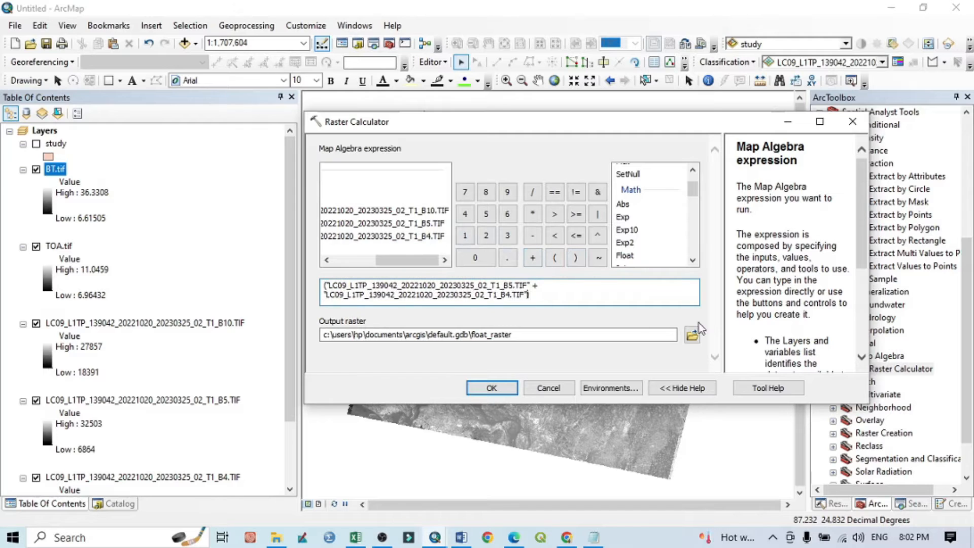
# Set the output raster to NDVI.tif in the LST_L9 folder and run the NDVI calculation
pyautogui.click(691, 334)
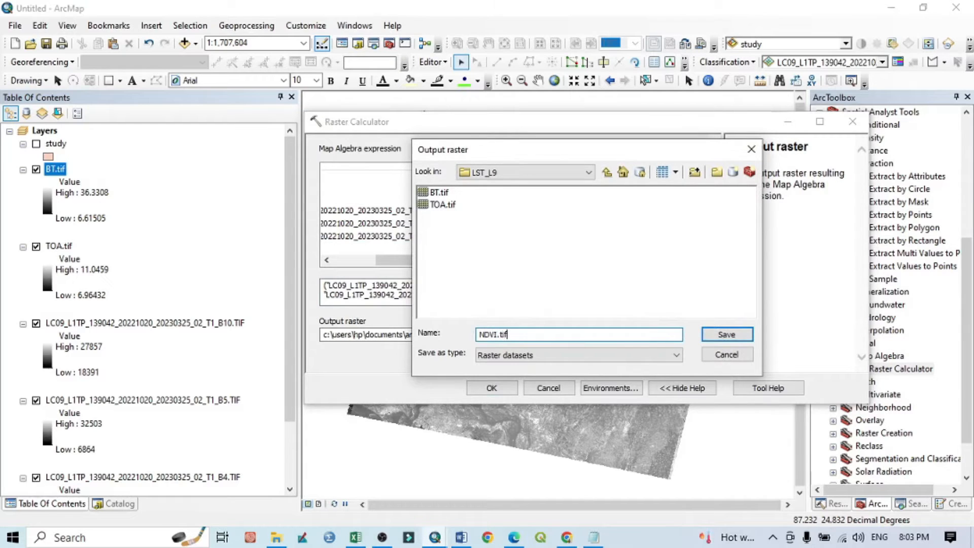
pyautogui.click(717, 335)
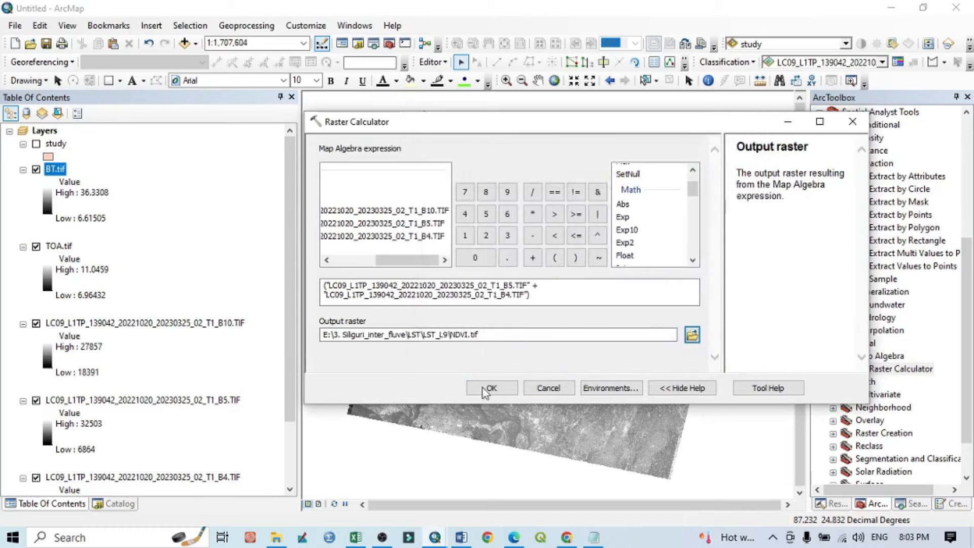
pyautogui.click(490, 388)
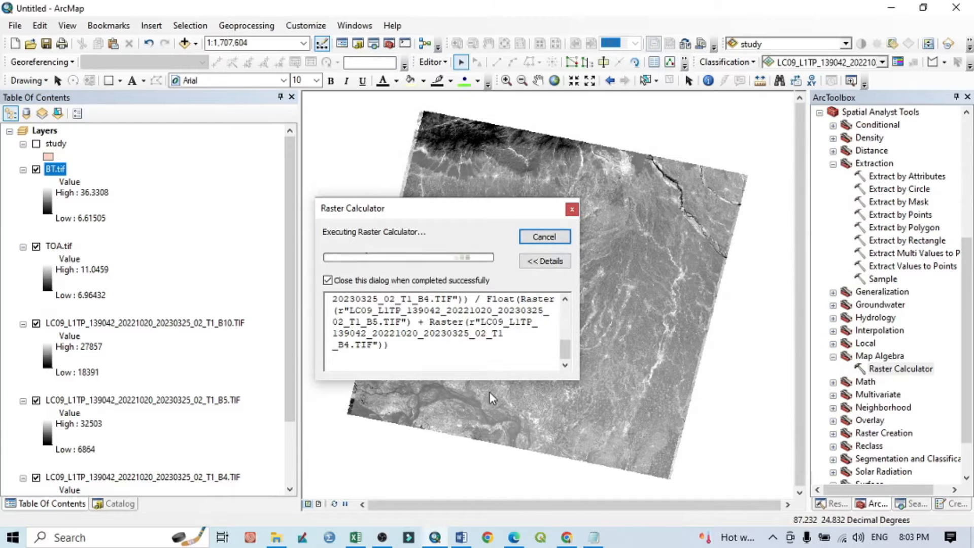
# Read the proportion of vegetation formula in section 4 of the Word notes
pyautogui.click(462, 538)
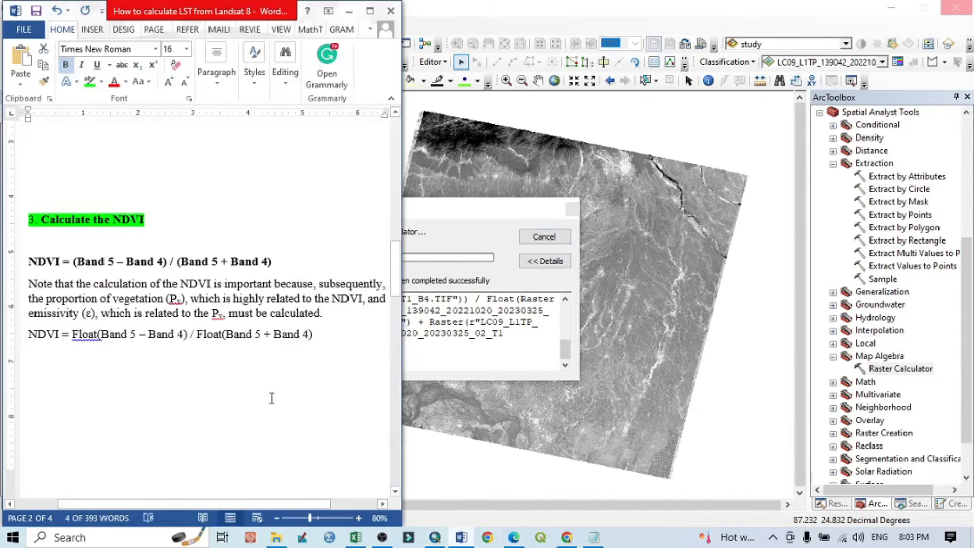
pyautogui.scroll(-10, 257, 375)
pyautogui.scroll(-2, 255, 360)
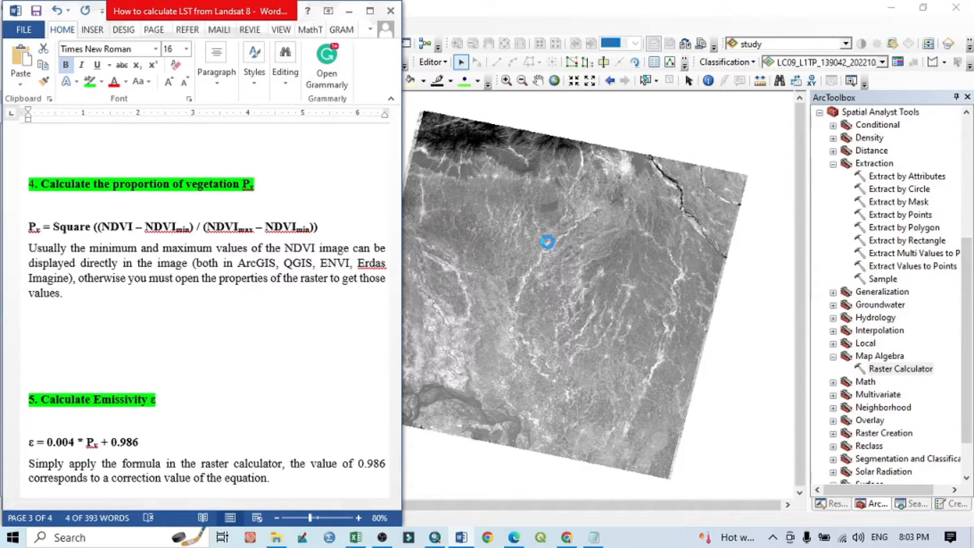
# Back in ArcMap, examine the minimum and maximum band statistics in the NDVI.tif layer's source properties, then close the properties
pyautogui.click(789, 375)
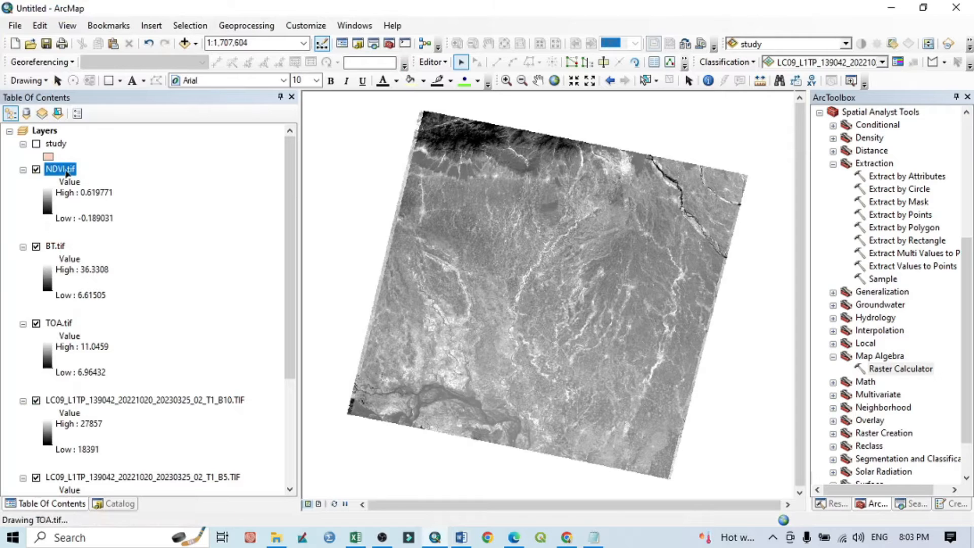
pyautogui.rightClick(71, 172)
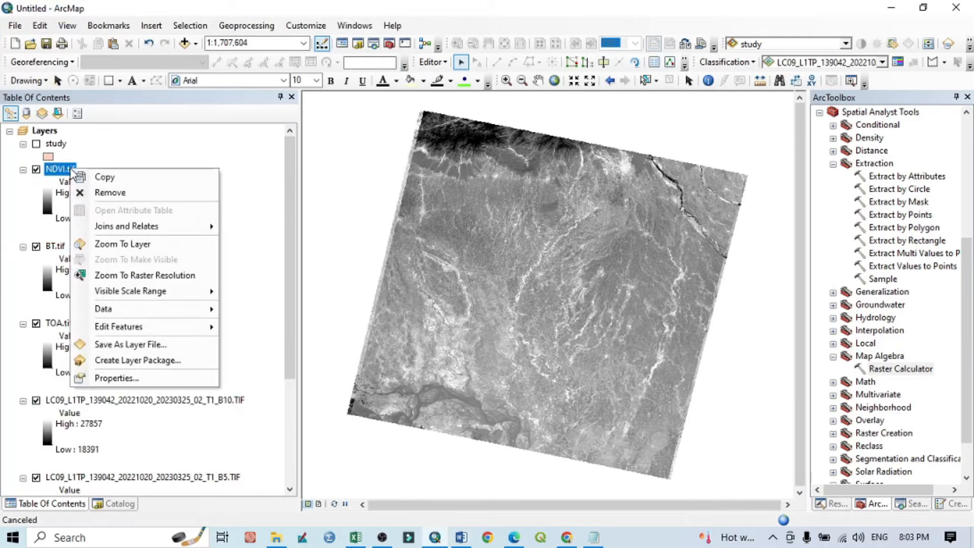
pyautogui.click(94, 376)
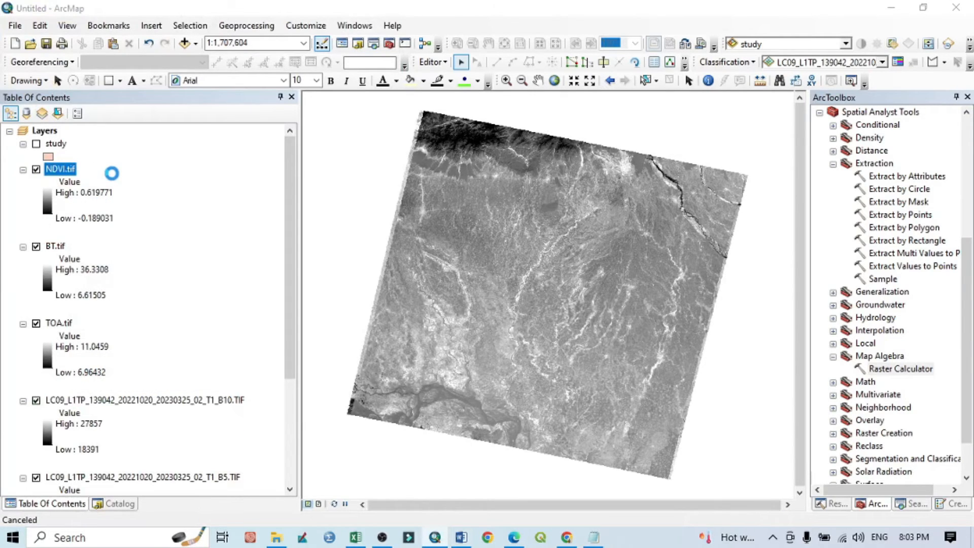
pyautogui.click(312, 121)
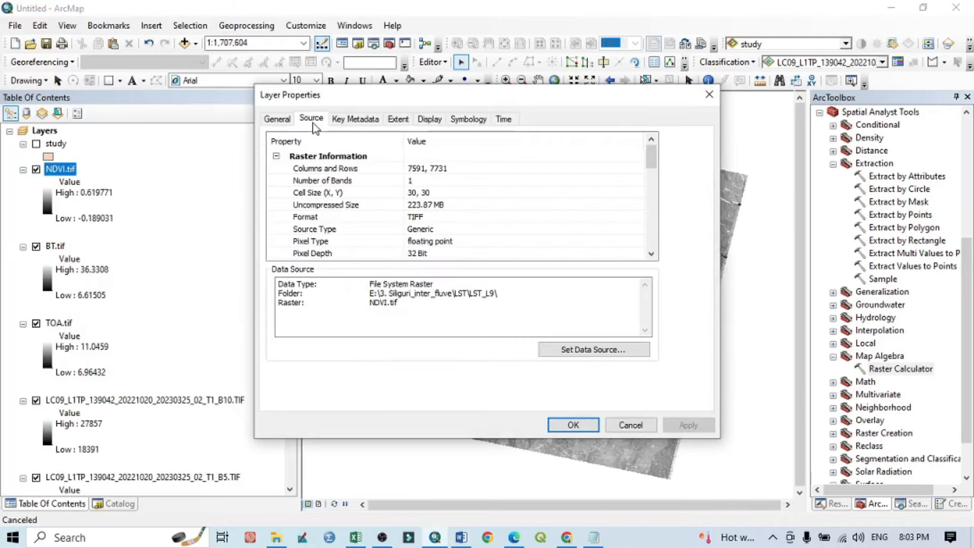
pyautogui.scroll(-8, 358, 223)
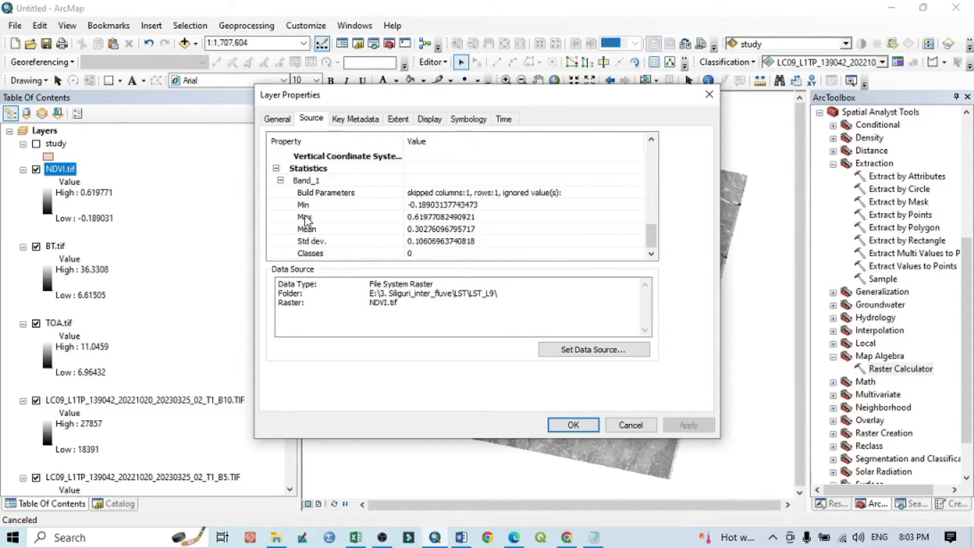
pyautogui.click(425, 205)
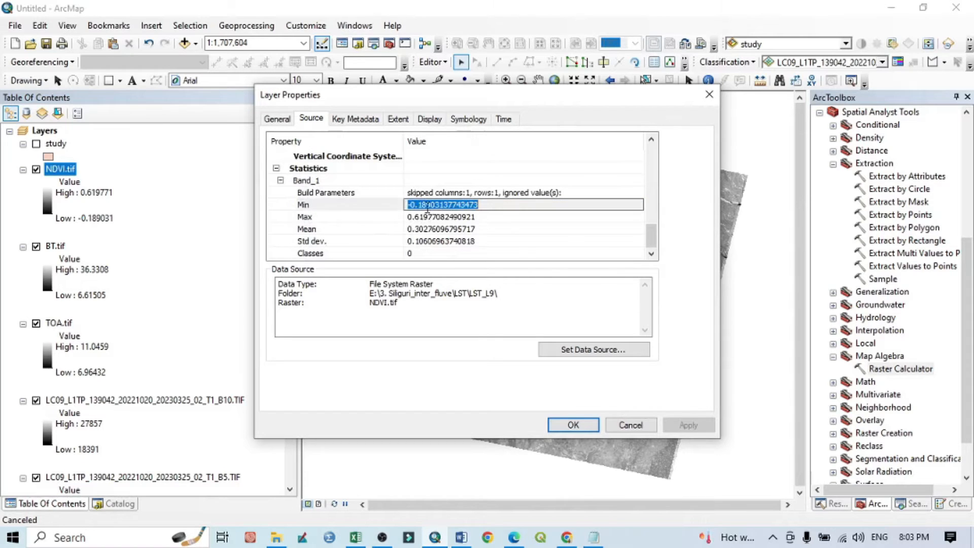
pyautogui.click(425, 229)
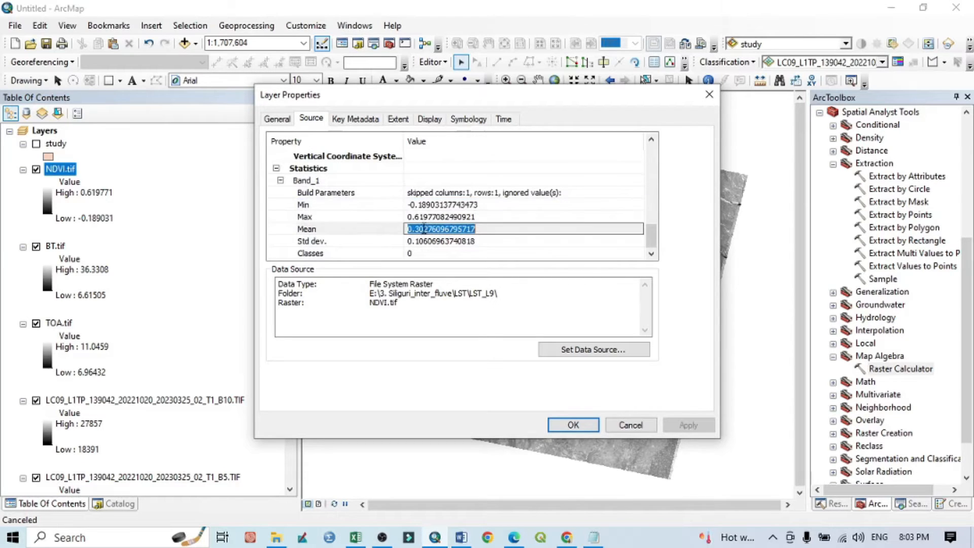
pyautogui.click(415, 217)
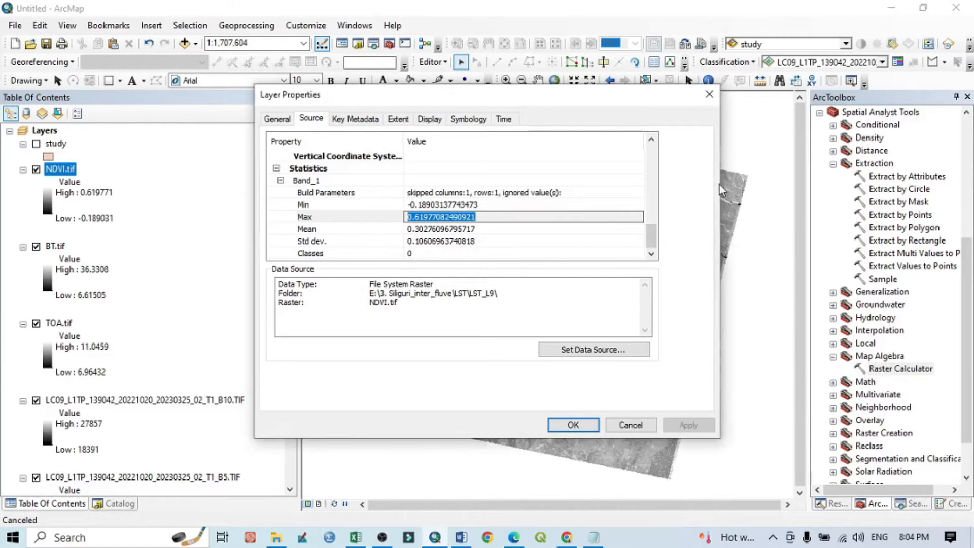
pyautogui.click(709, 94)
# Start a new Raster Calculator expression for the proportion of vegetation with Square(("NDVI.tif" -
pyautogui.doubleClick(884, 372)
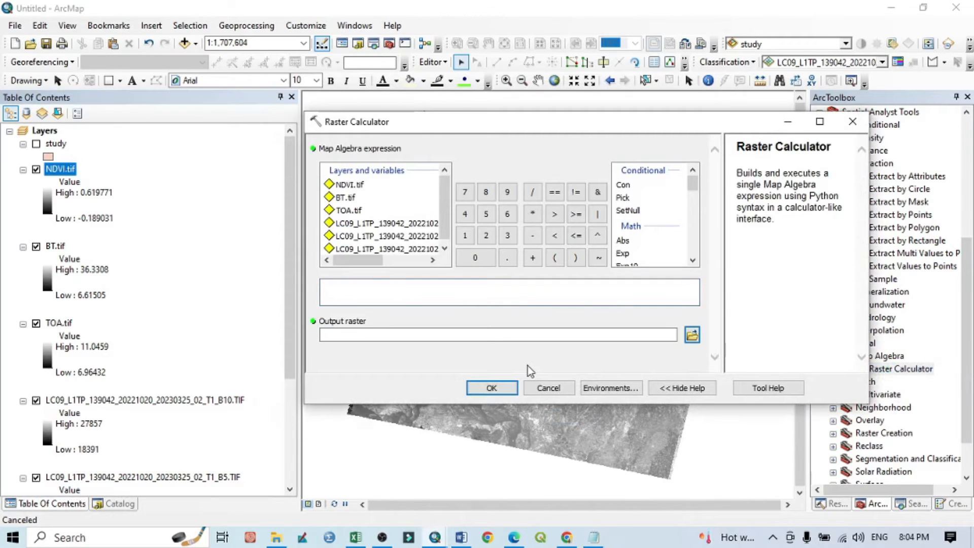
pyautogui.scroll(-5, 622, 239)
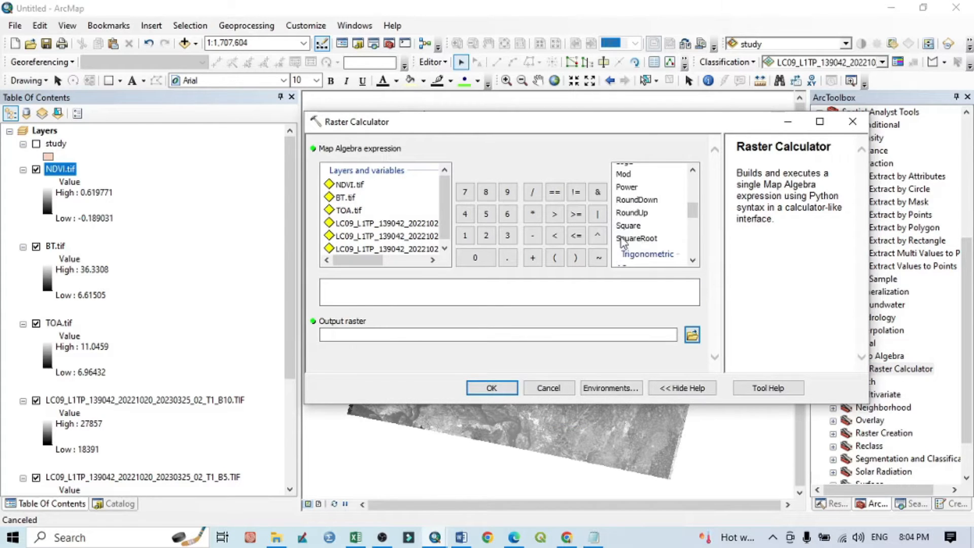
pyautogui.doubleClick(628, 226)
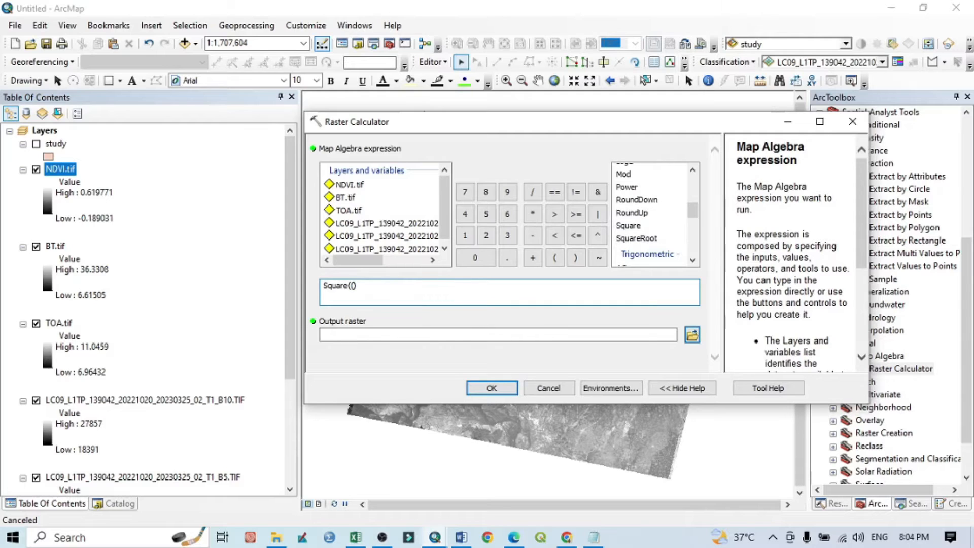
pyautogui.doubleClick(350, 185)
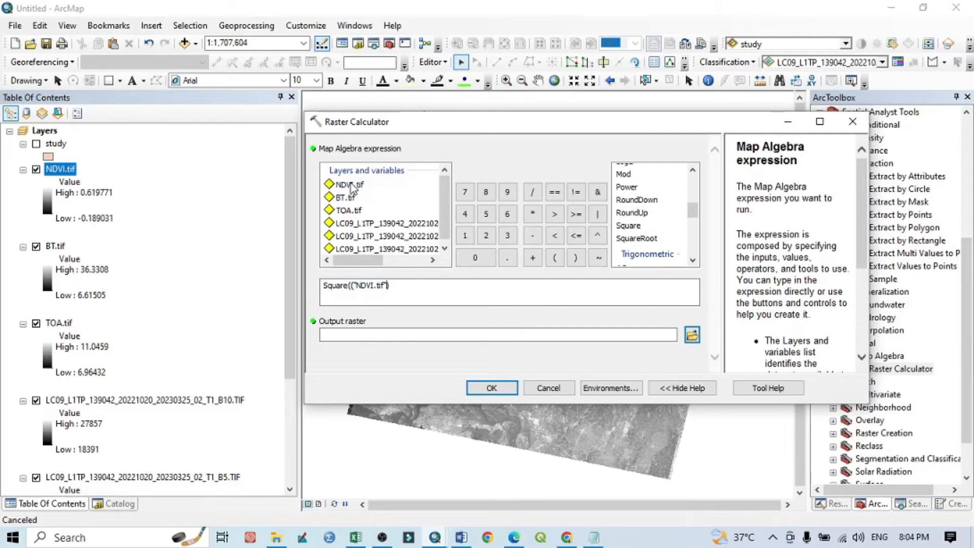
pyautogui.click(479, 299)
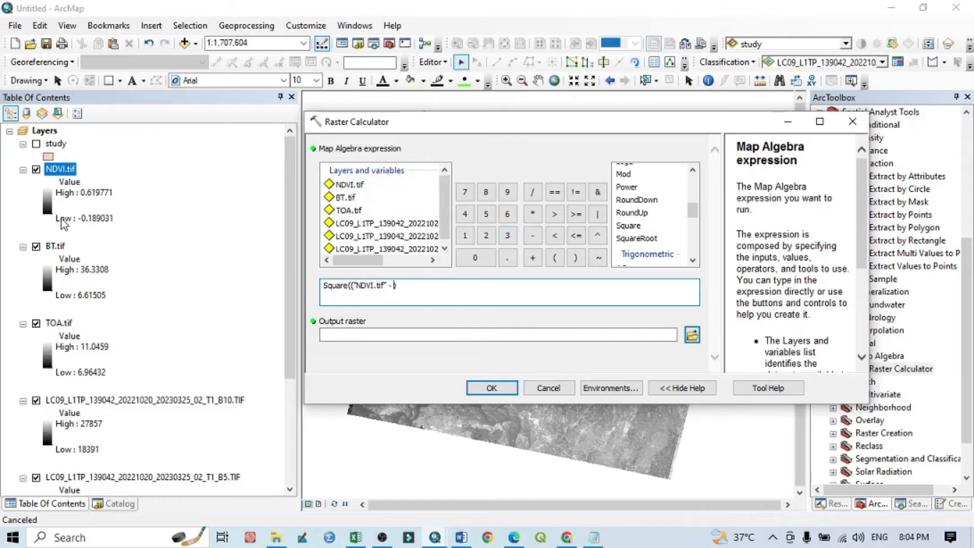
# Copy the Band_1 minimum, -0.18903137743473, from NDVI.tif's source statistics and paste it after the minus sign in the Raster Calculator expression
pyautogui.click(61, 173)
pyautogui.rightClick(61, 173)
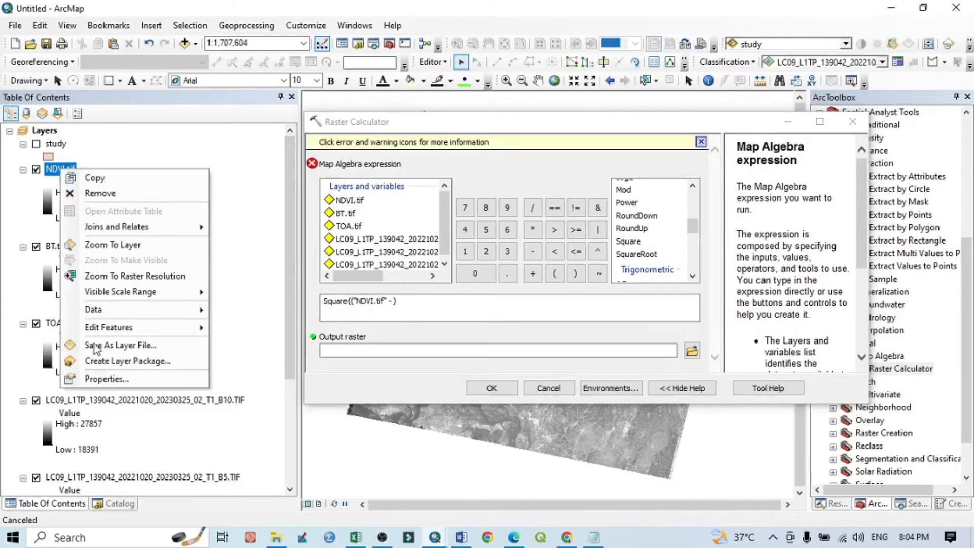
pyautogui.click(100, 379)
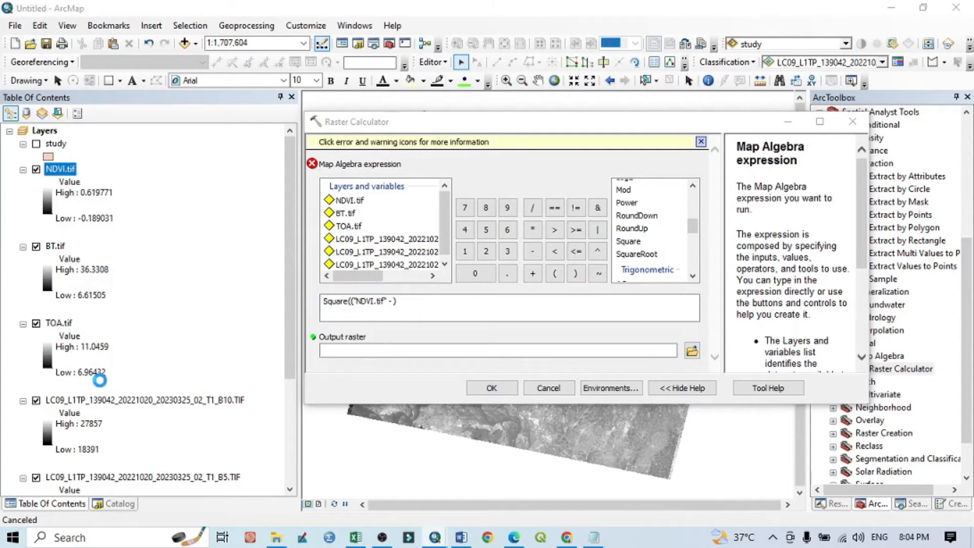
pyautogui.scroll(-5, 446, 223)
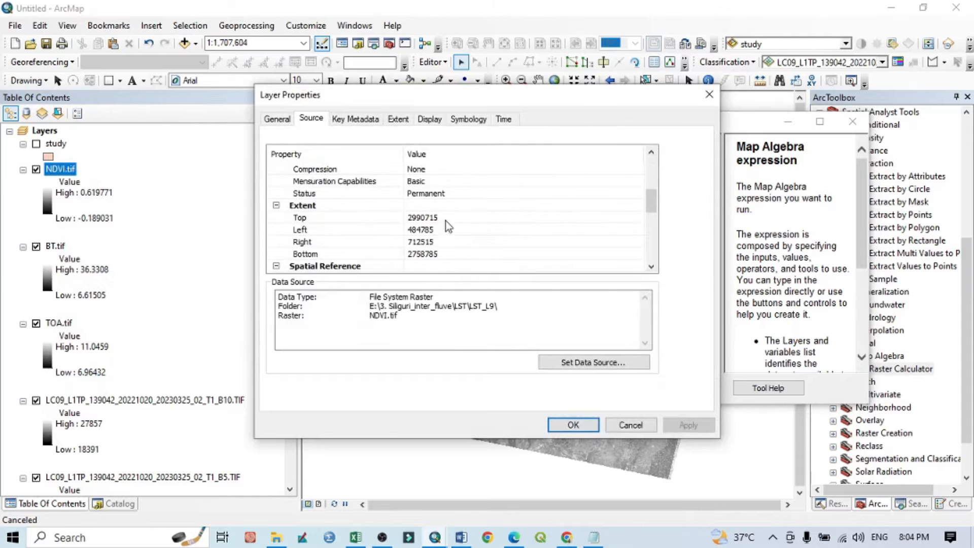
pyautogui.scroll(-3, 446, 223)
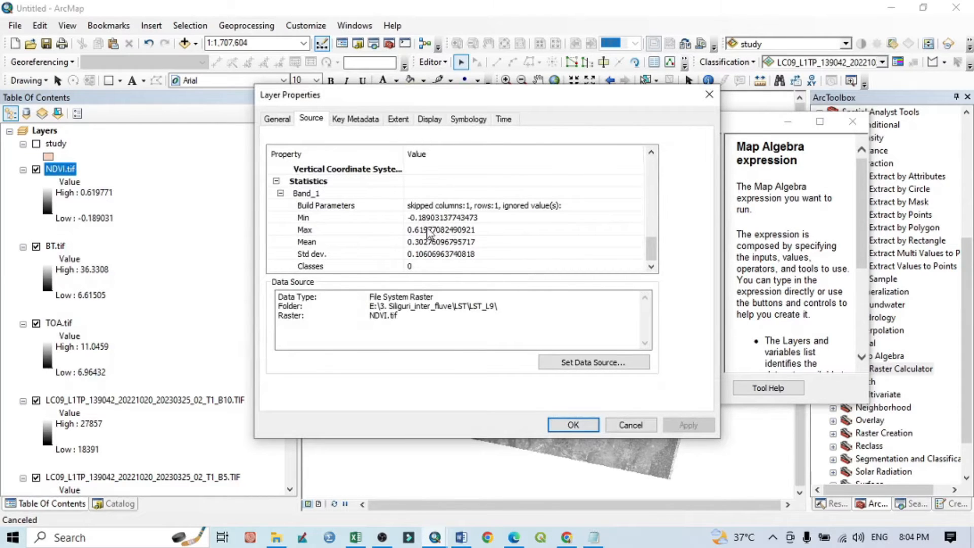
pyautogui.click(431, 218)
pyautogui.rightClick(431, 217)
pyautogui.click(464, 263)
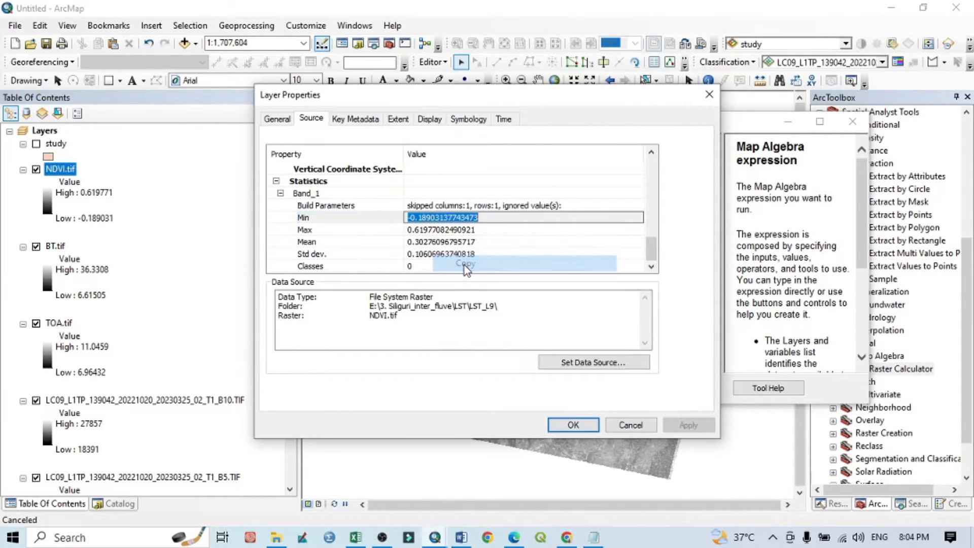
pyautogui.click(573, 425)
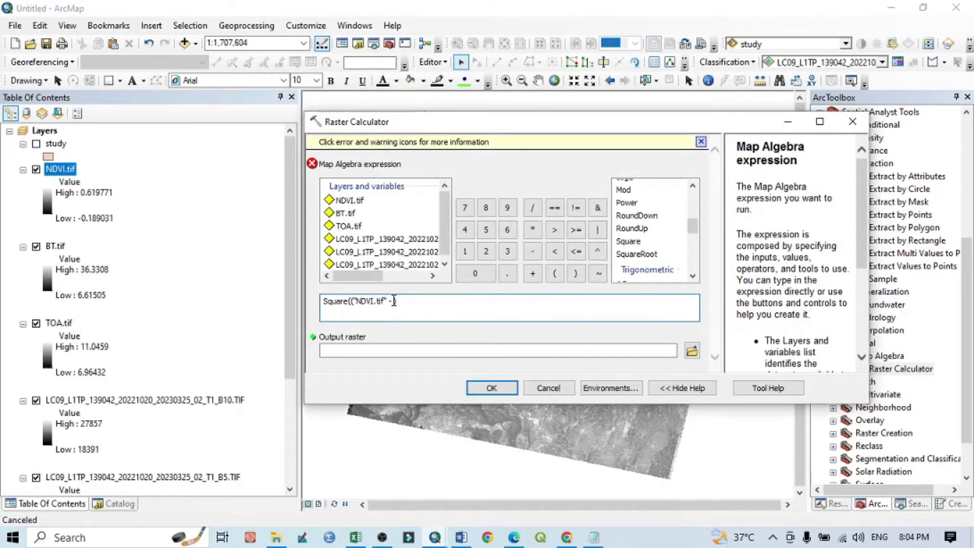
pyautogui.rightClick(395, 300)
pyautogui.click(436, 361)
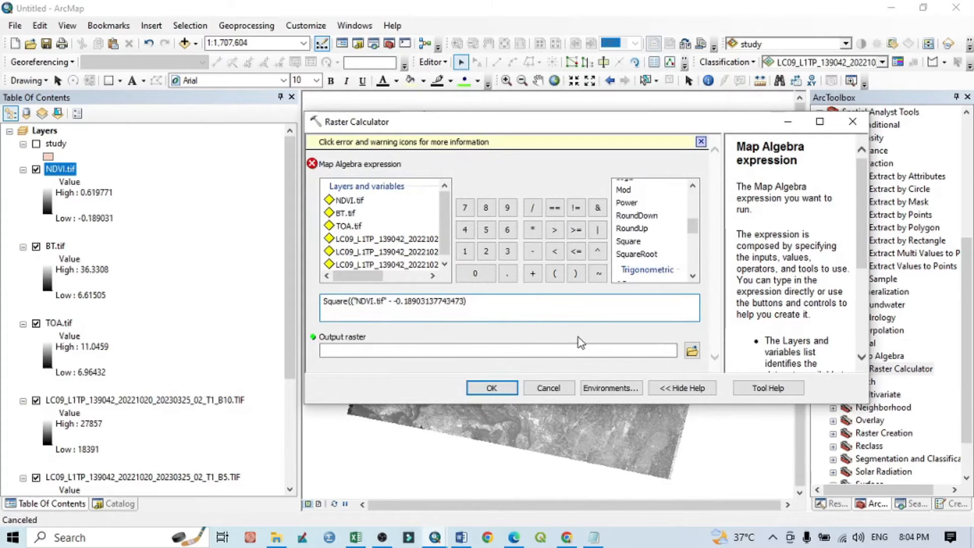
# Continue the expression with a division sign and an opening parenthesis, checking the denominator against the Word notes' proportion of vegetation formula
pyautogui.click(575, 274)
pyautogui.click(532, 209)
pyautogui.click(554, 273)
pyautogui.click(461, 538)
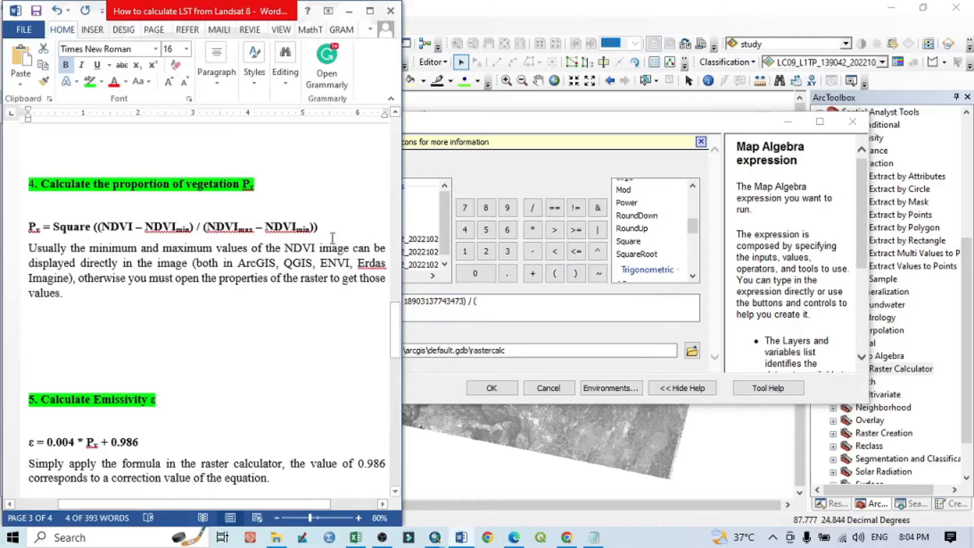
pyautogui.click(348, 15)
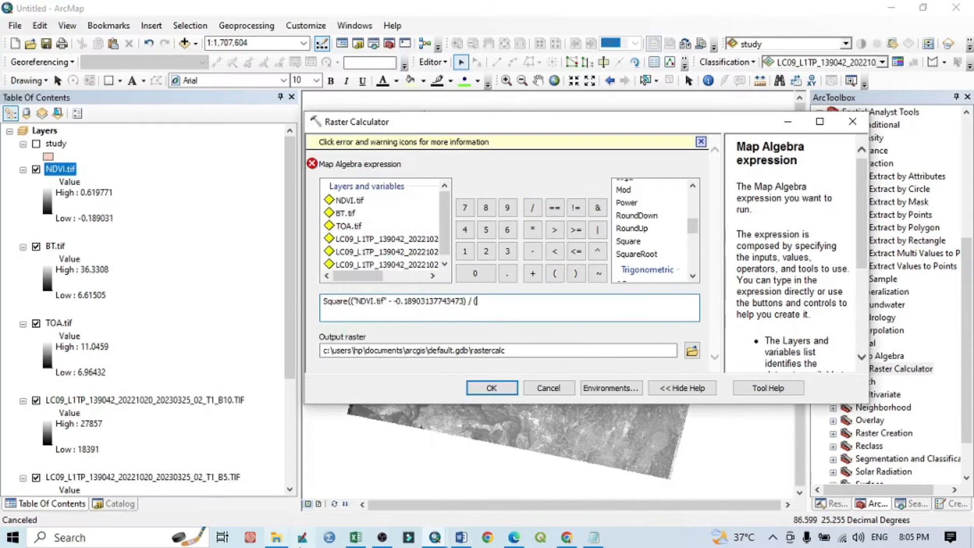
# Copy the Band_1 maximum, 0.61977082490921, from NDVI.tif's source statistics into the denominator and add a minus sign after it
pyautogui.rightClick(67, 169)
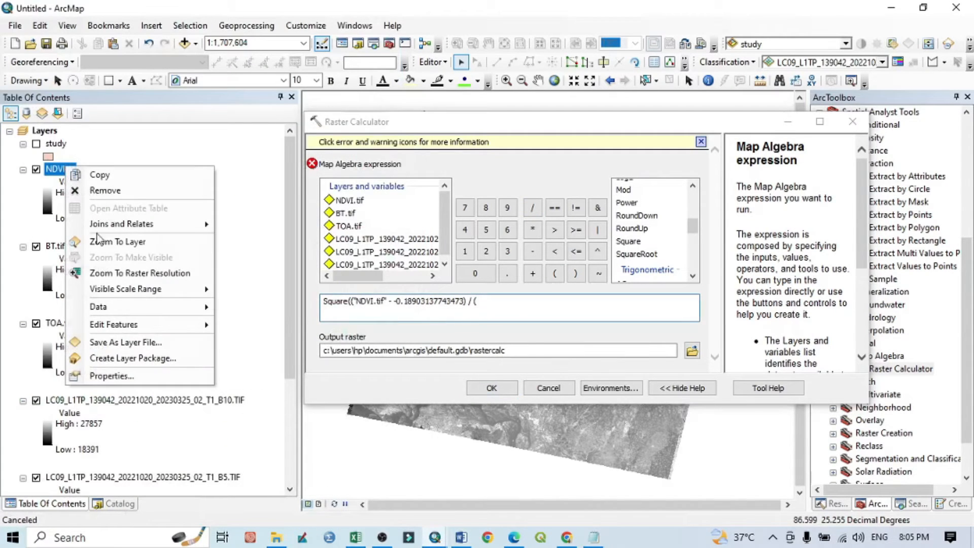
pyautogui.click(113, 376)
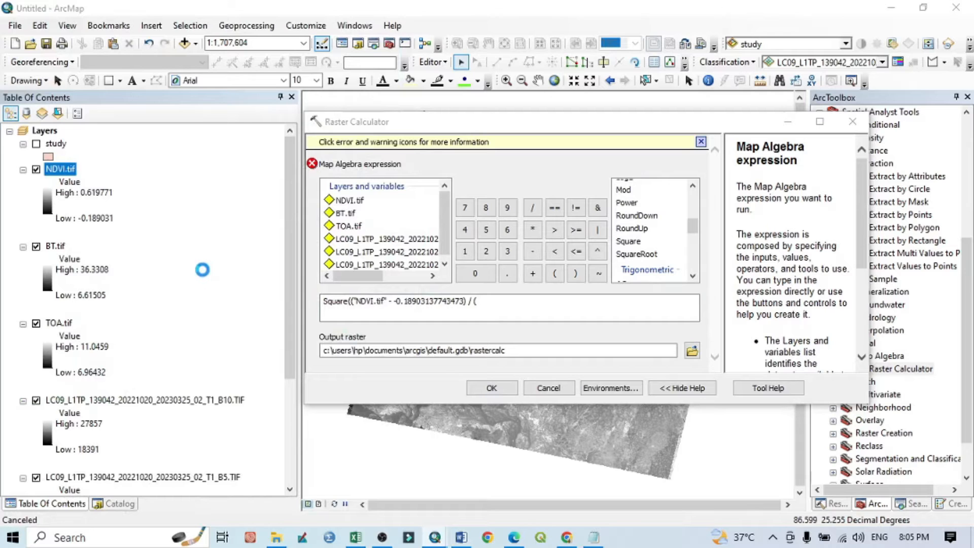
pyautogui.scroll(-10, 426, 256)
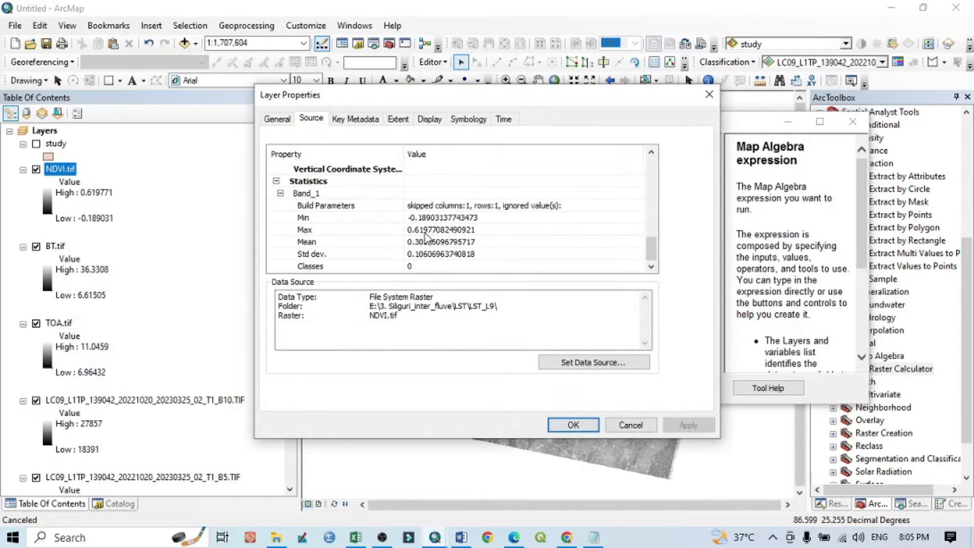
pyautogui.click(426, 229)
pyautogui.rightClick(428, 231)
pyautogui.click(459, 275)
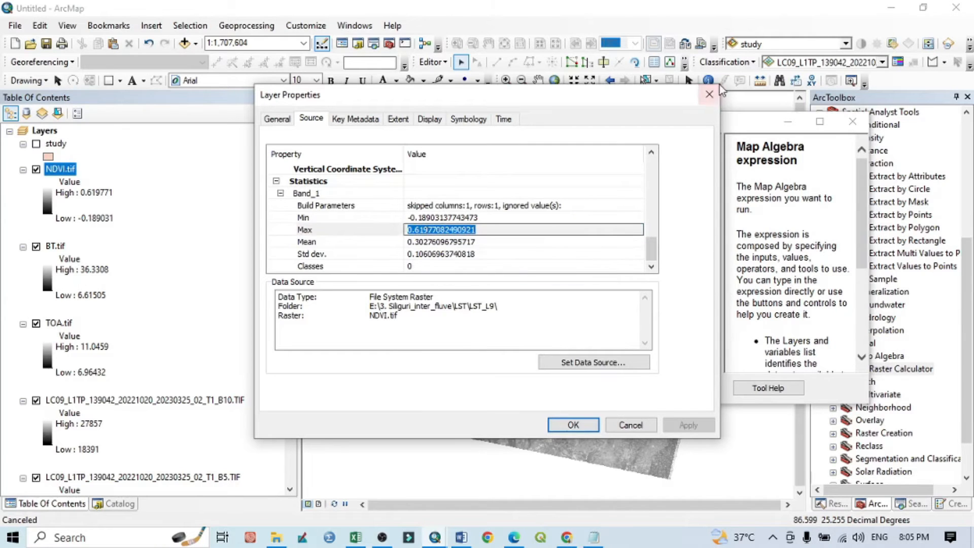
pyautogui.click(710, 95)
pyautogui.click(491, 301)
pyautogui.rightClick(491, 301)
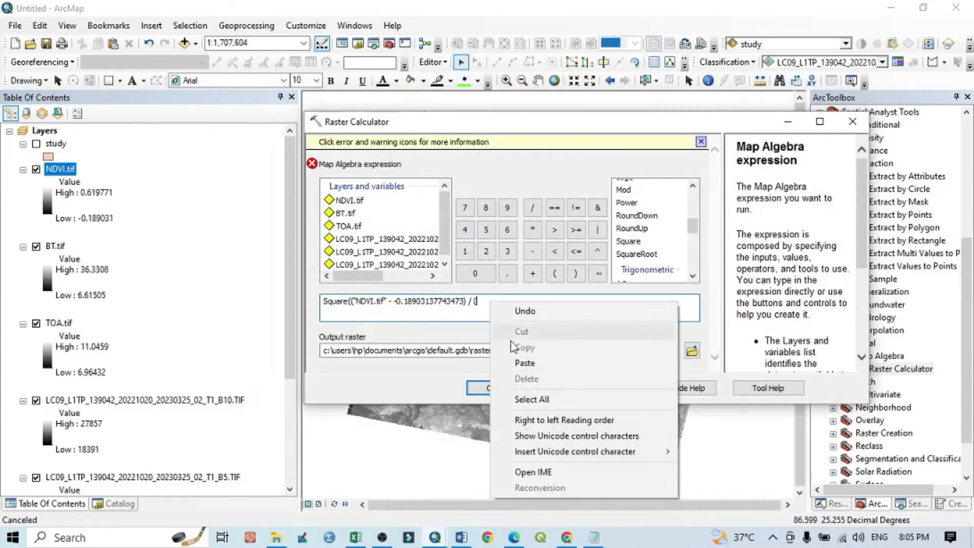
pyautogui.click(522, 362)
pyautogui.click(533, 253)
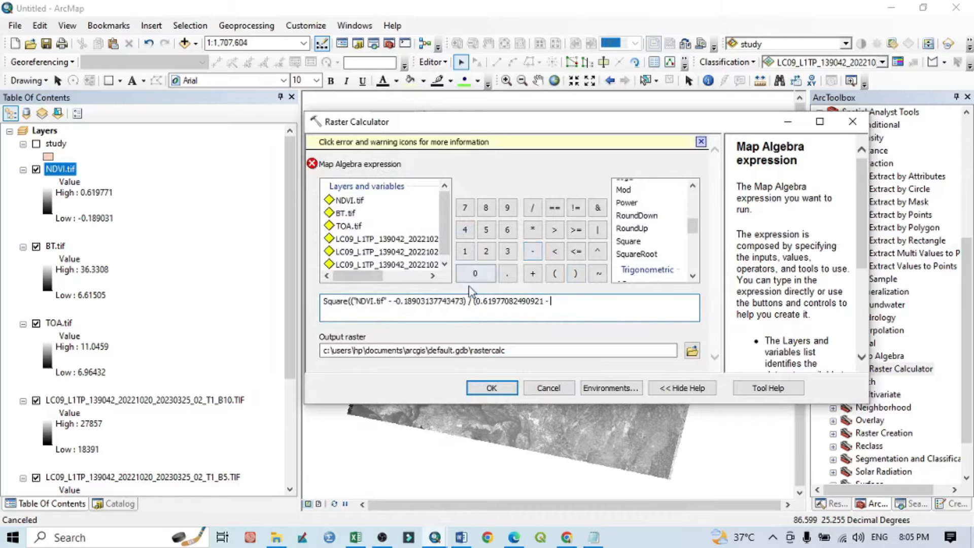
# Copy the minimum value -0.18903137743473 from the numerator and paste it as the last term of the denominator
pyautogui.moveTo(465, 301); pyautogui.dragTo(394, 303)
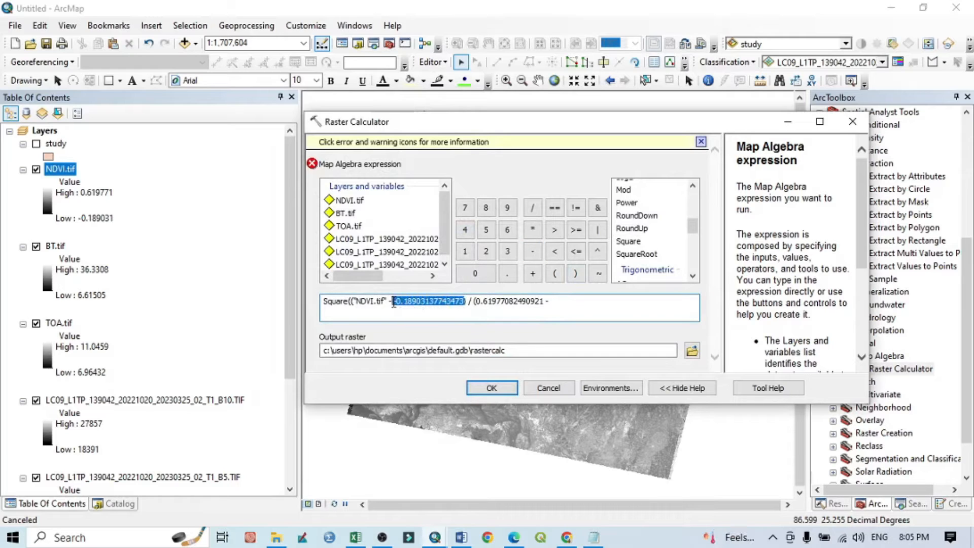
pyautogui.rightClick(410, 300)
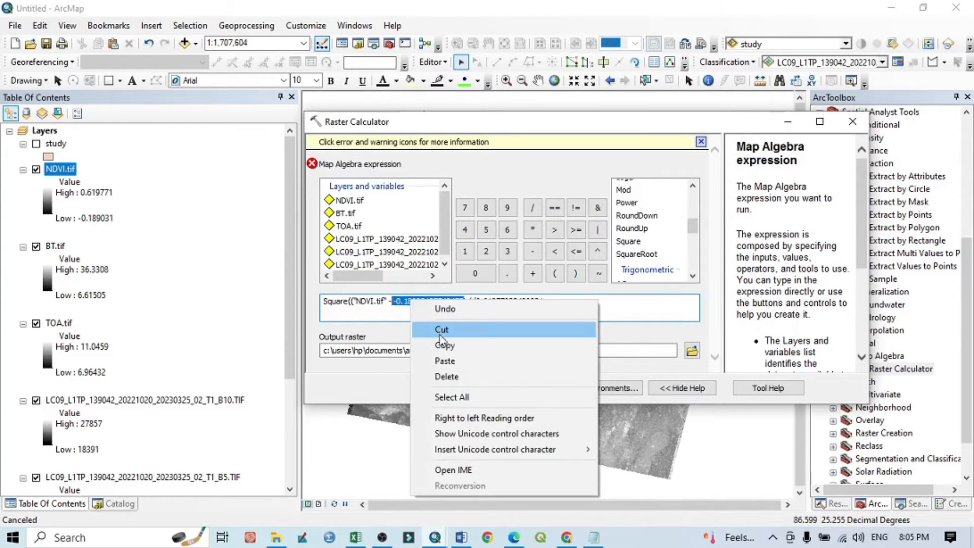
pyautogui.click(444, 343)
pyautogui.click(562, 301)
pyautogui.rightClick(562, 301)
pyautogui.click(591, 360)
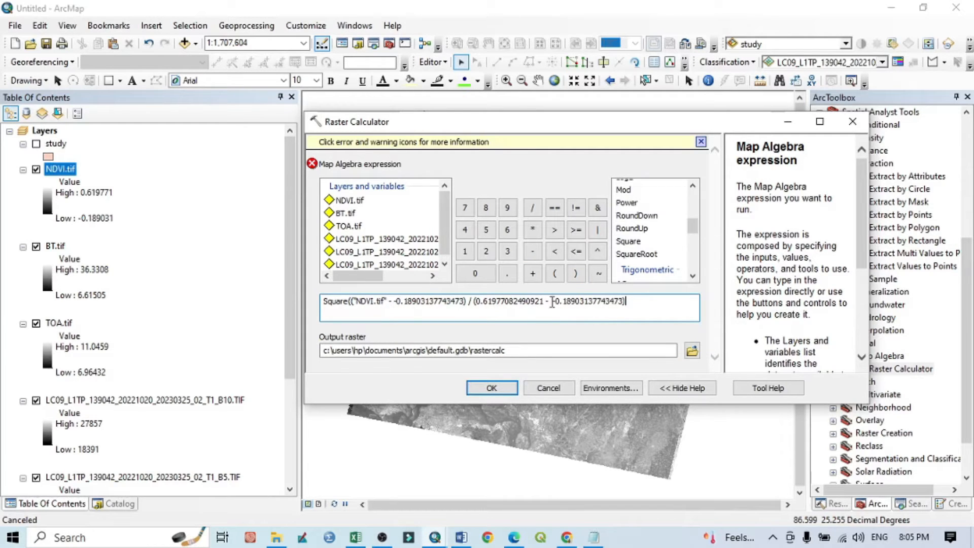
# Check the formula in the Word notes, then replace both double minus signs in the Raster Calculator expression with plus signs
pyautogui.click(462, 537)
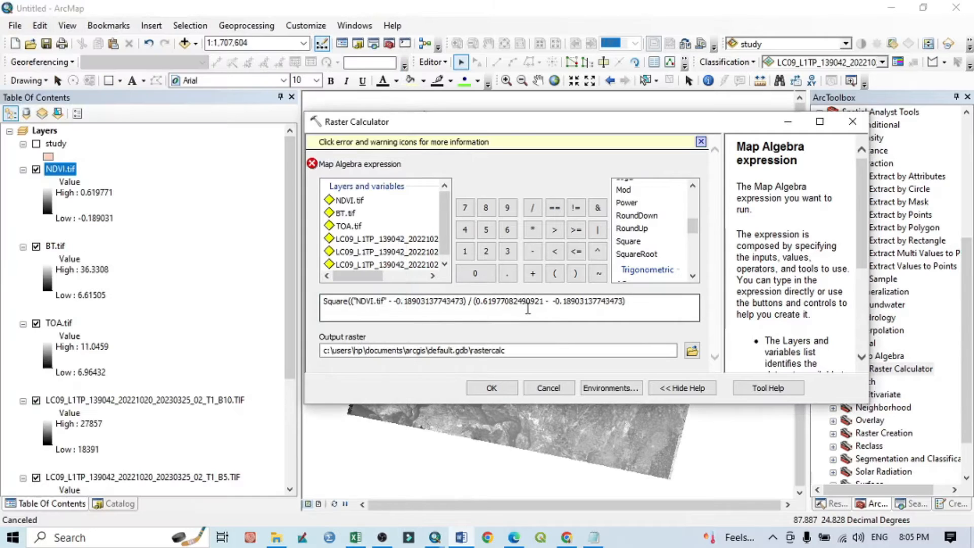
pyautogui.click(435, 537)
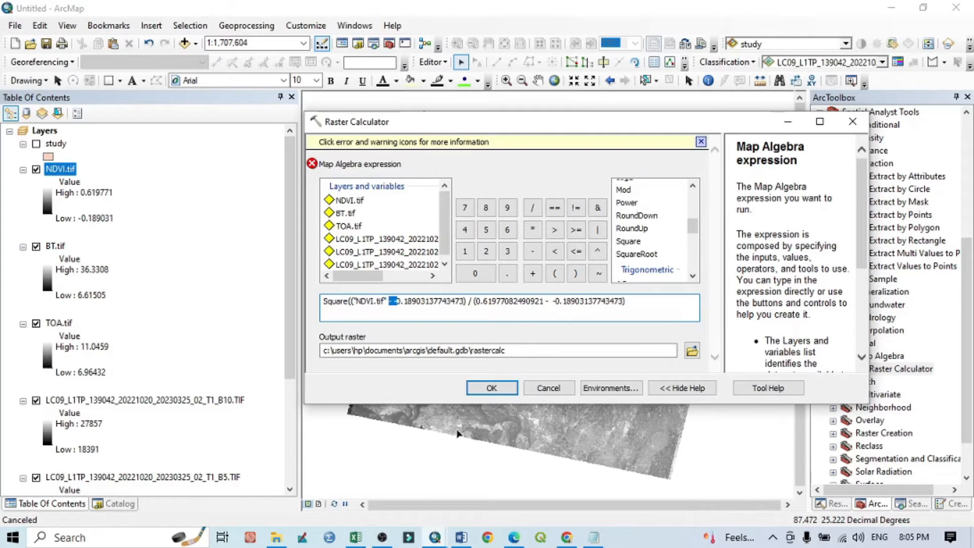
pyautogui.write('+')
pyautogui.moveTo(556, 303); pyautogui.dragTo(549, 303)
pyautogui.press('BackSpace')
pyautogui.write('+')
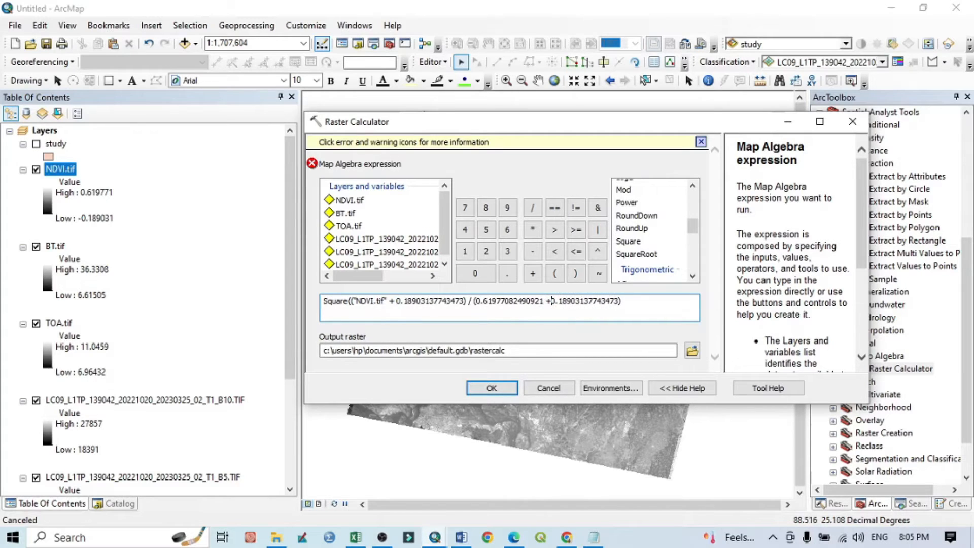
pyautogui.click(588, 338)
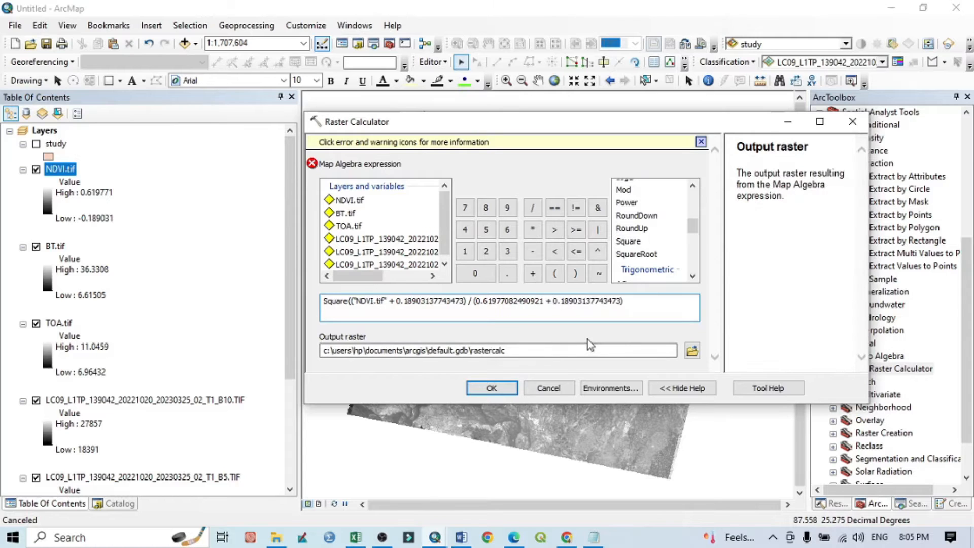
# Set the output raster to Pv.tif in the LST_L9 folder, close the expression's outer parenthesis and run the calculation
pyautogui.click(692, 350)
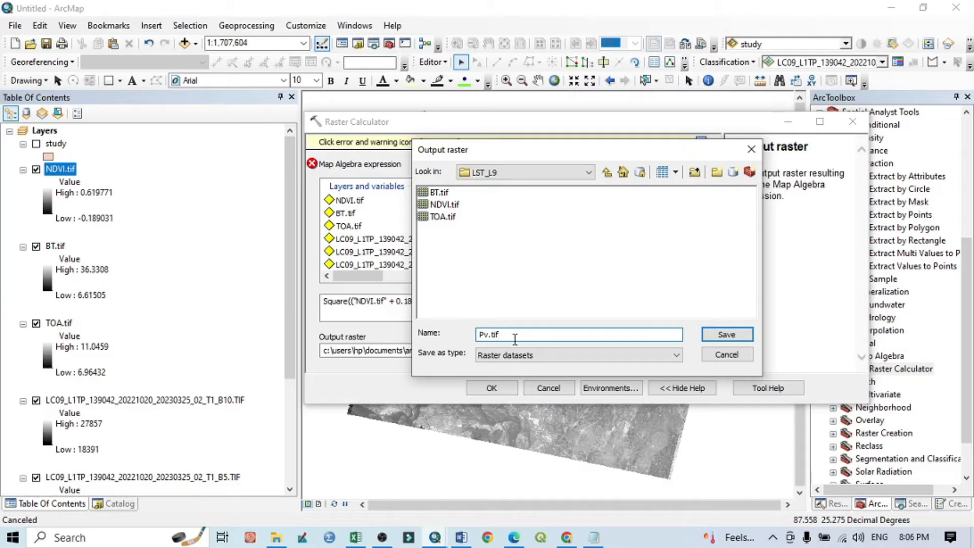
pyautogui.click(727, 335)
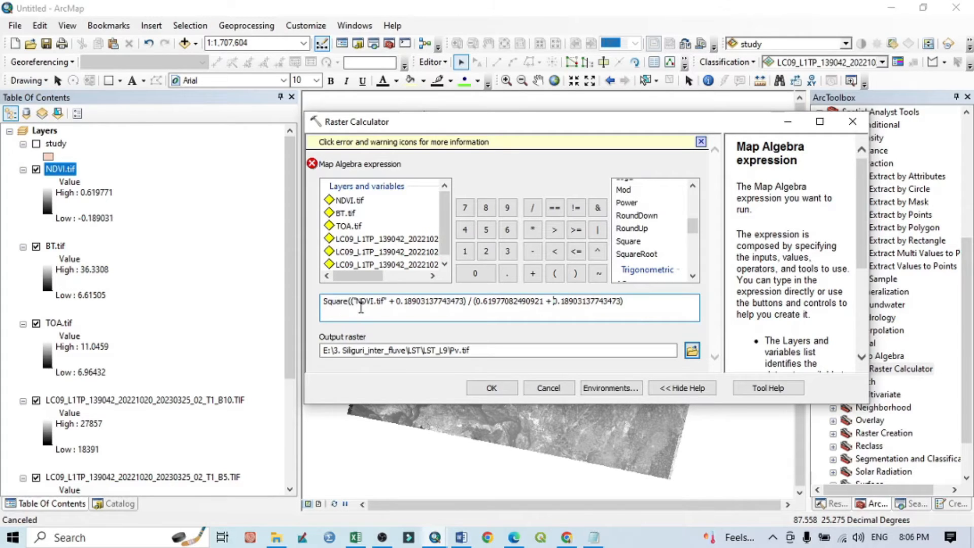
pyautogui.click(394, 306)
pyautogui.write(')')
pyautogui.click(648, 349)
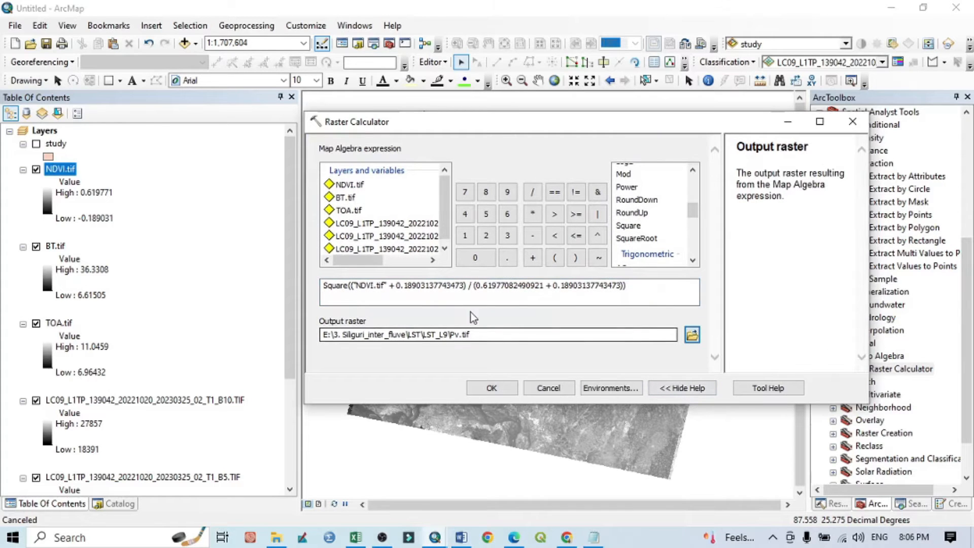
pyautogui.click(498, 386)
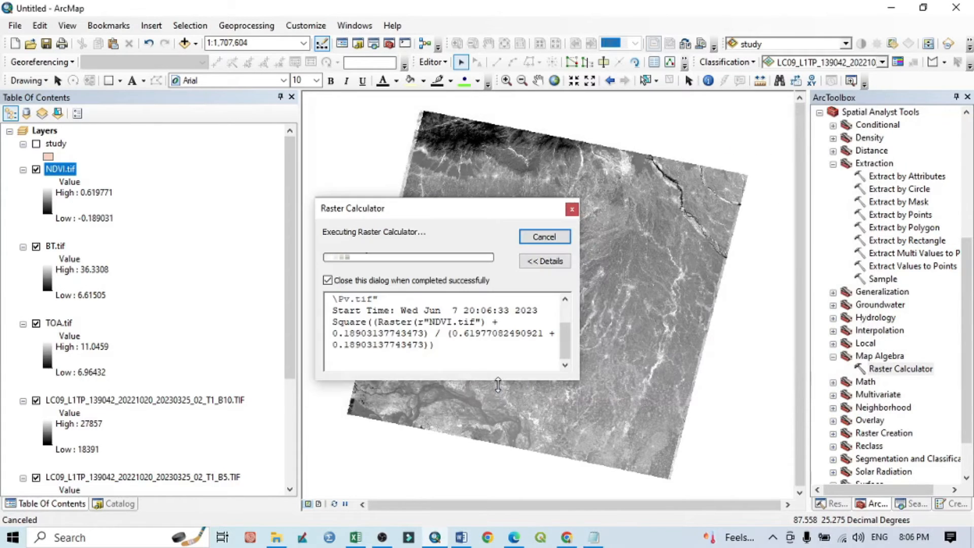
# Read the emissivity formula and its 0.004 and 0.986 constants in section 5 of the Word notes
pyautogui.click(463, 541)
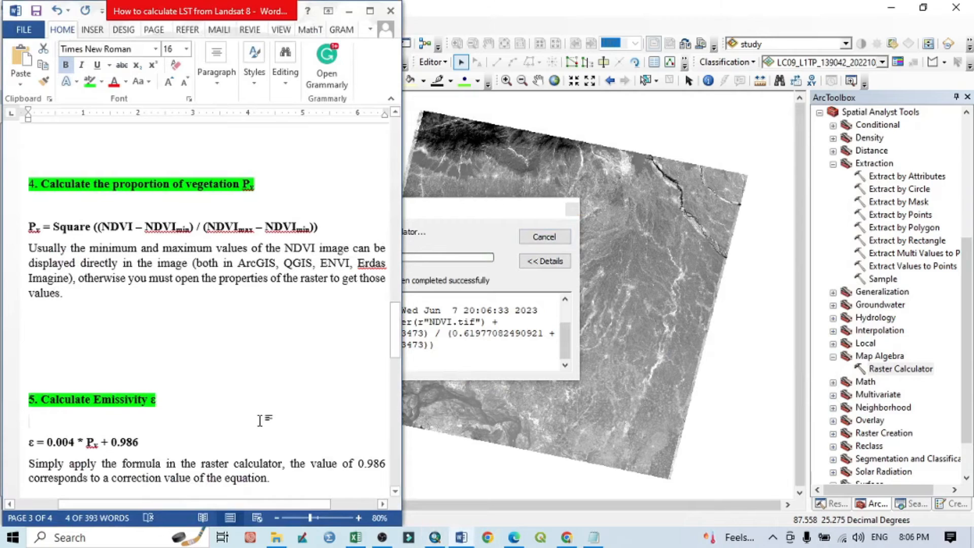
pyautogui.click(259, 421)
pyautogui.scroll(-4, 260, 421)
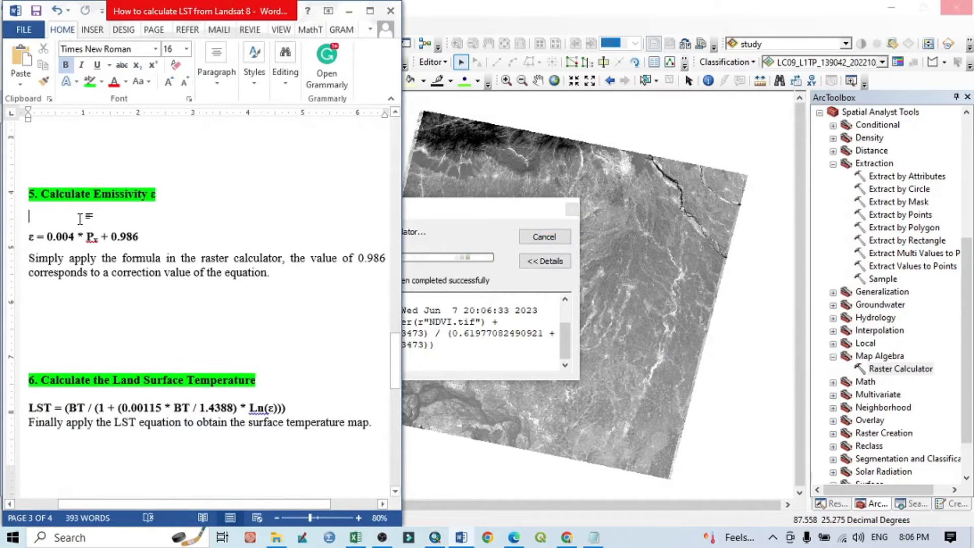
pyautogui.click(105, 212)
pyautogui.moveTo(165, 202); pyautogui.dragTo(152, 197)
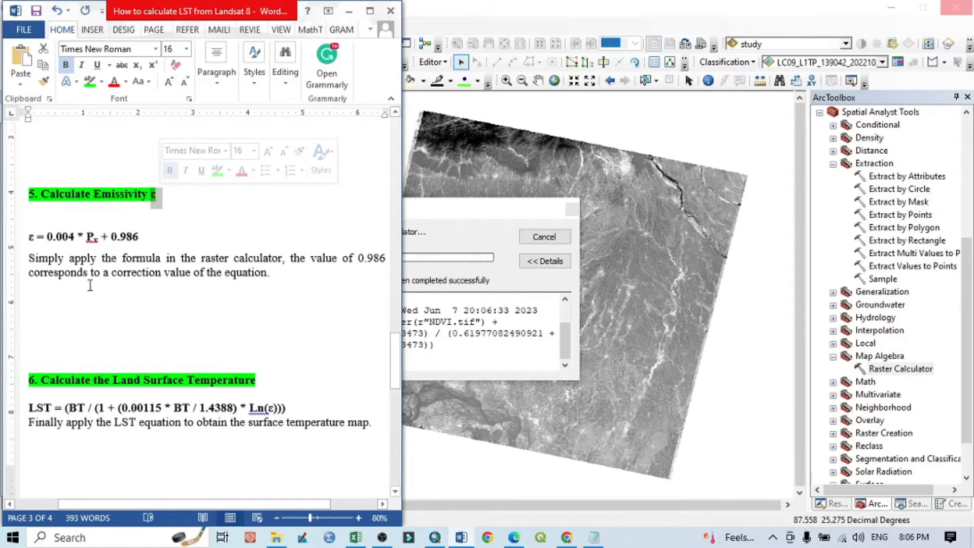
pyautogui.moveTo(38, 237)
pyautogui.mouseDown()
pyautogui.moveTo(145, 236)
pyautogui.moveTo(47, 237)
pyautogui.mouseUp()
pyautogui.click(73, 234)
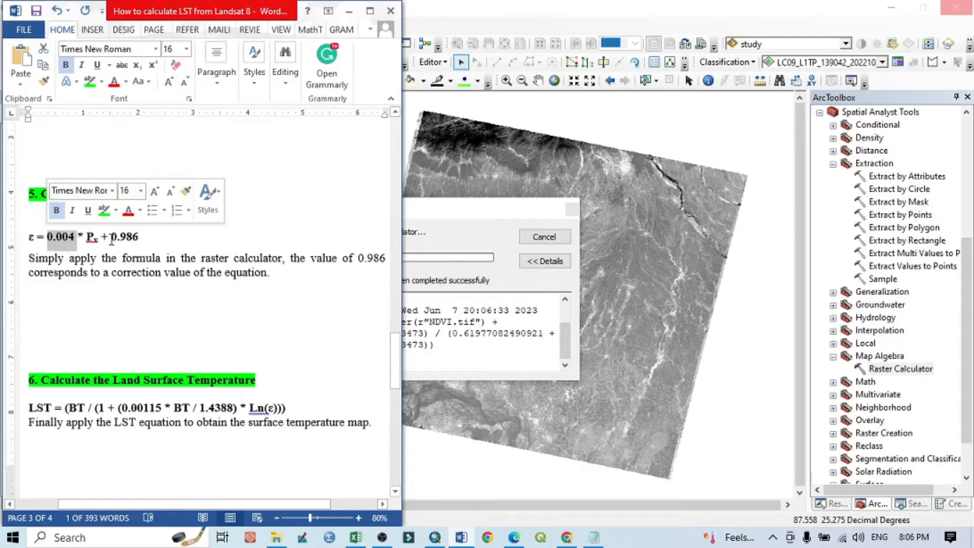
pyautogui.moveTo(111, 236); pyautogui.dragTo(144, 237)
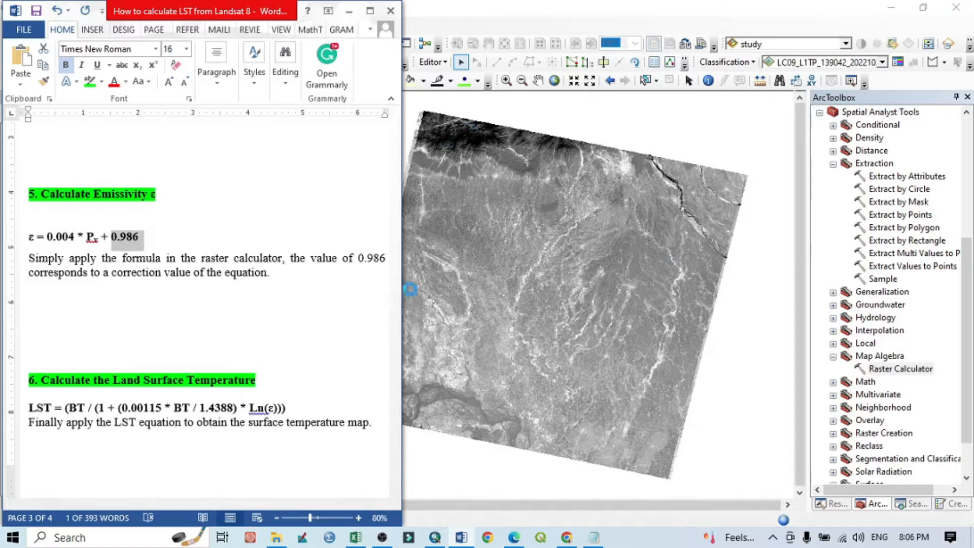
# Open a new Raster Calculator in ArcMap, then copy the emissivity expression 0.004 * Pv + 0.986 from the Word notes
pyautogui.click(705, 475)
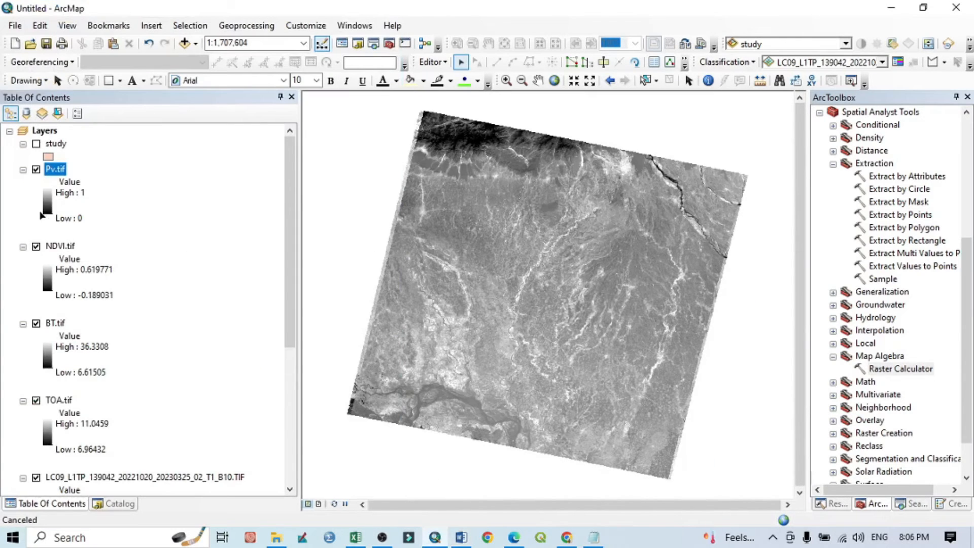
pyautogui.doubleClick(898, 369)
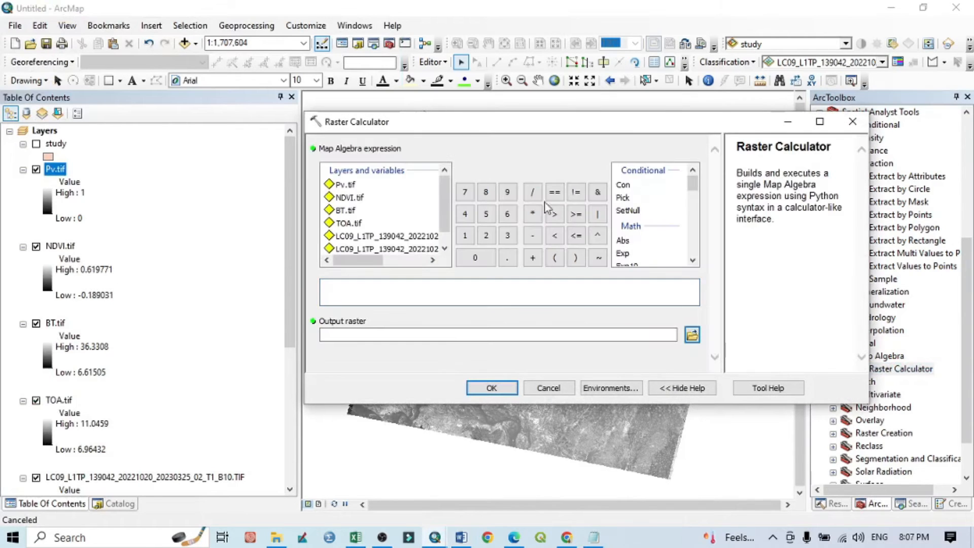
pyautogui.click(460, 539)
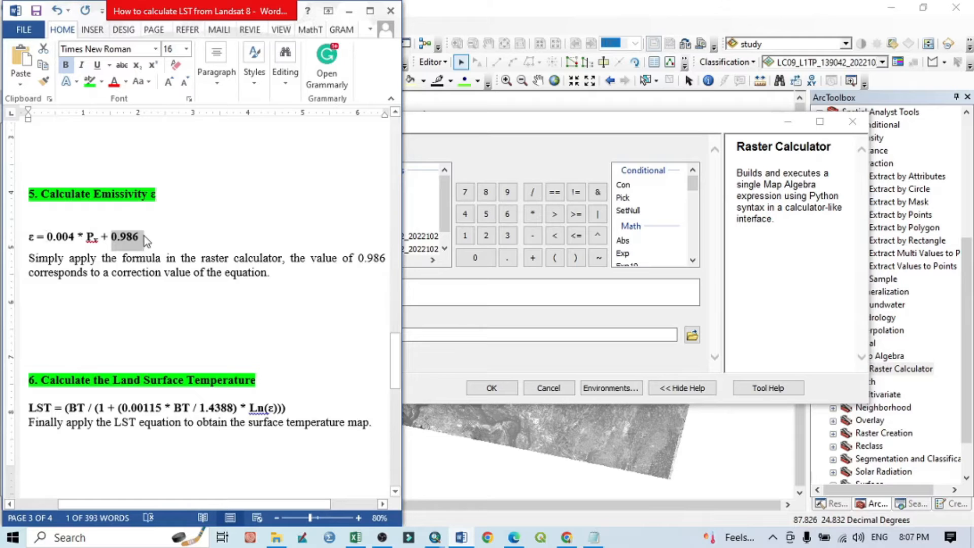
pyautogui.moveTo(138, 238); pyautogui.dragTo(47, 238)
pyautogui.rightClick(65, 235)
pyautogui.click(96, 264)
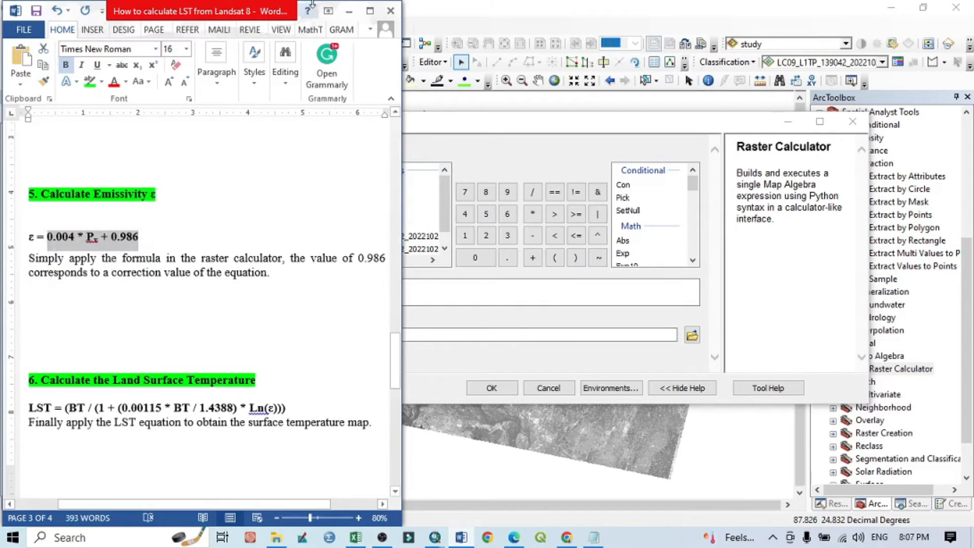
# Paste the emissivity expression into the Raster Calculator and replace its Pv term with the Pv.tif layer
pyautogui.click(349, 11)
pyautogui.click(373, 284)
pyautogui.rightClick(361, 286)
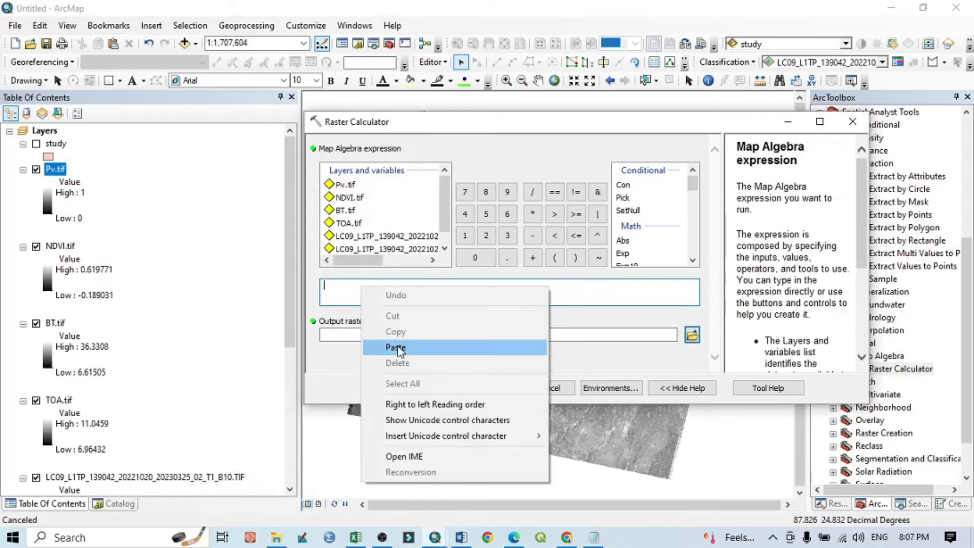
pyautogui.click(396, 348)
pyautogui.moveTo(360, 286); pyautogui.dragTo(351, 287)
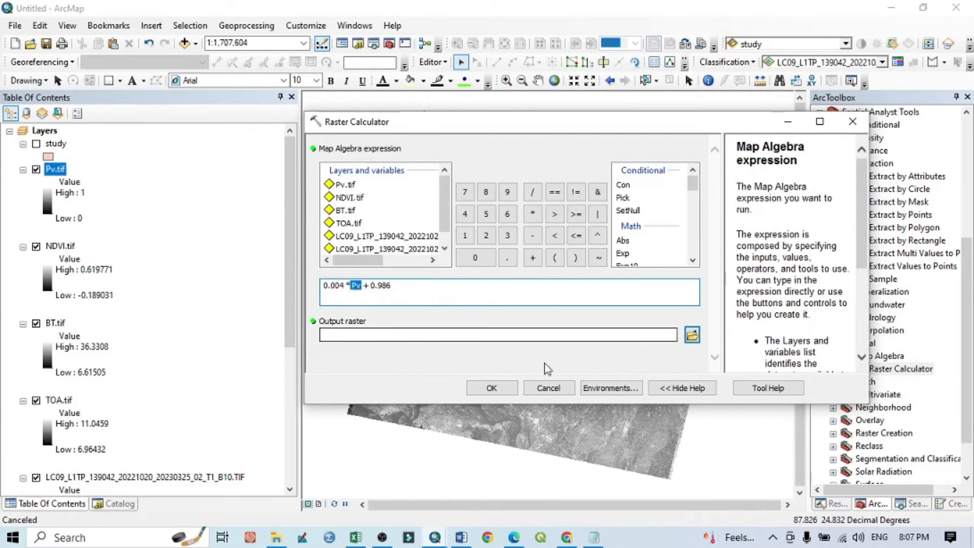
pyautogui.press('Delete')
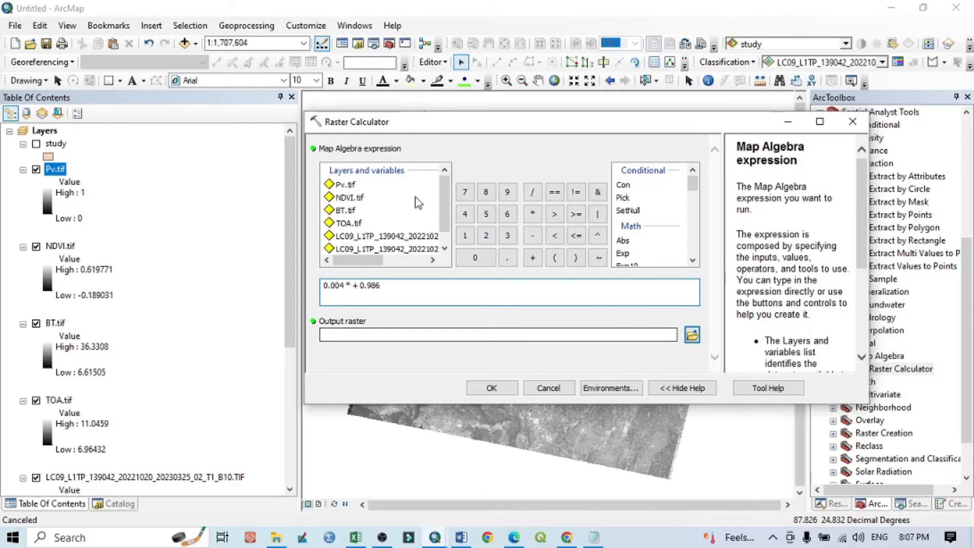
pyautogui.doubleClick(346, 184)
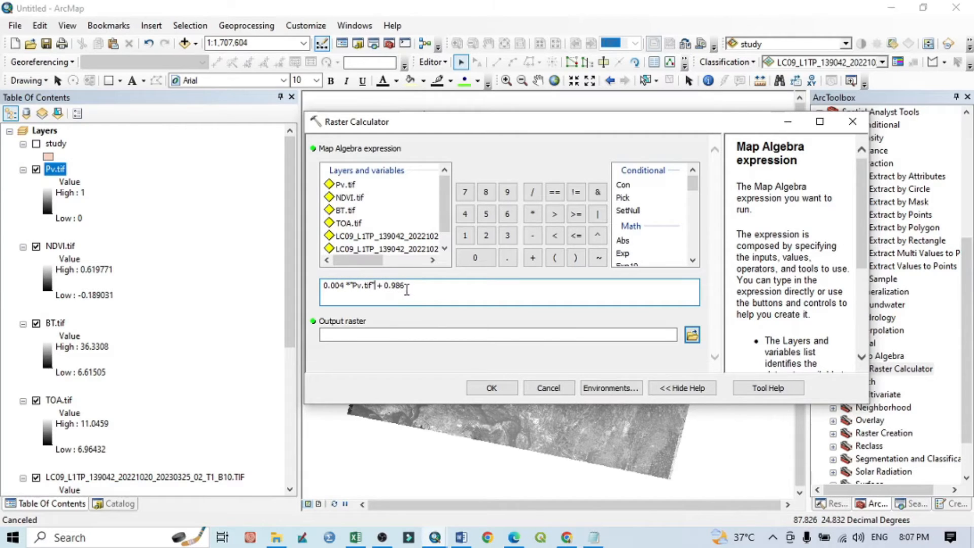
# Set the output raster to E.tif in the LST_L9 folder and run the emissivity calculation
pyautogui.click(693, 334)
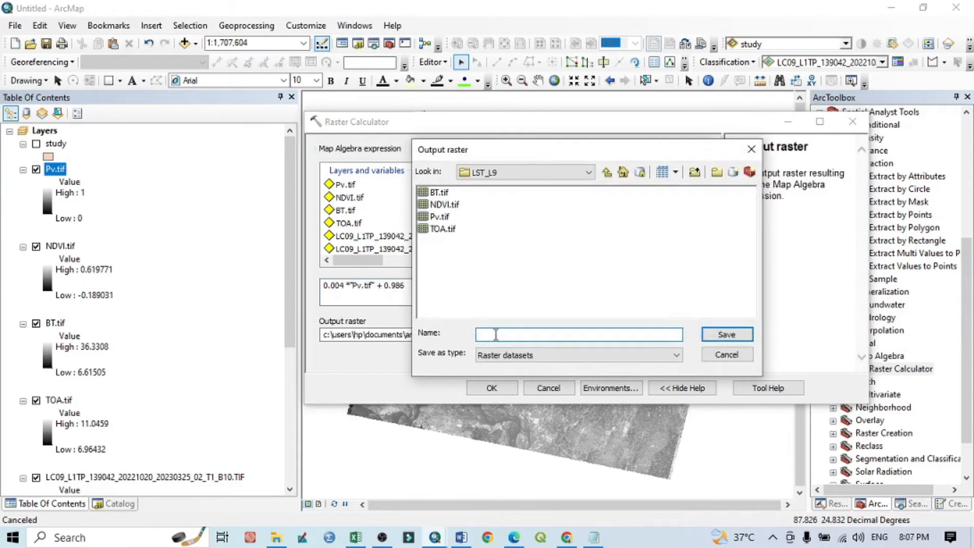
pyautogui.write('E.tif')
pyautogui.click(726, 334)
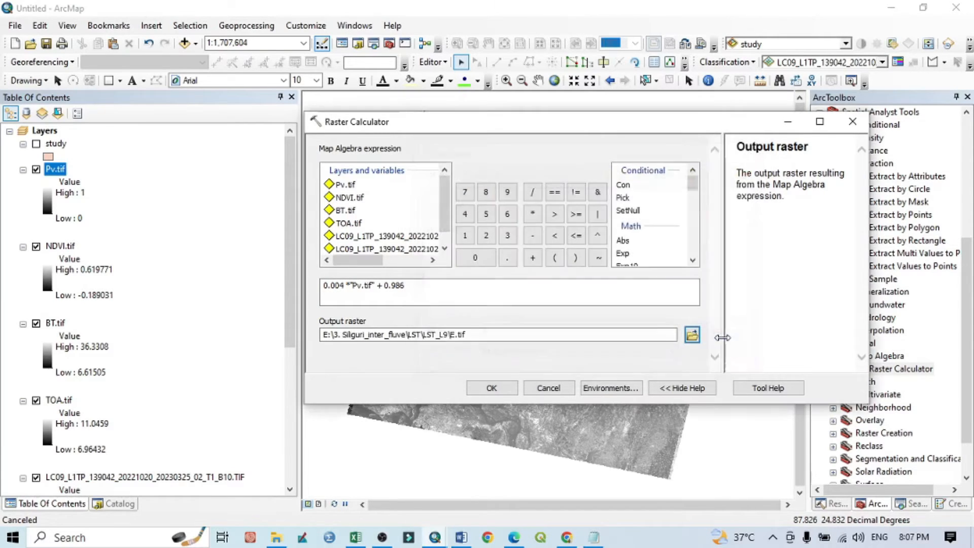
pyautogui.click(504, 388)
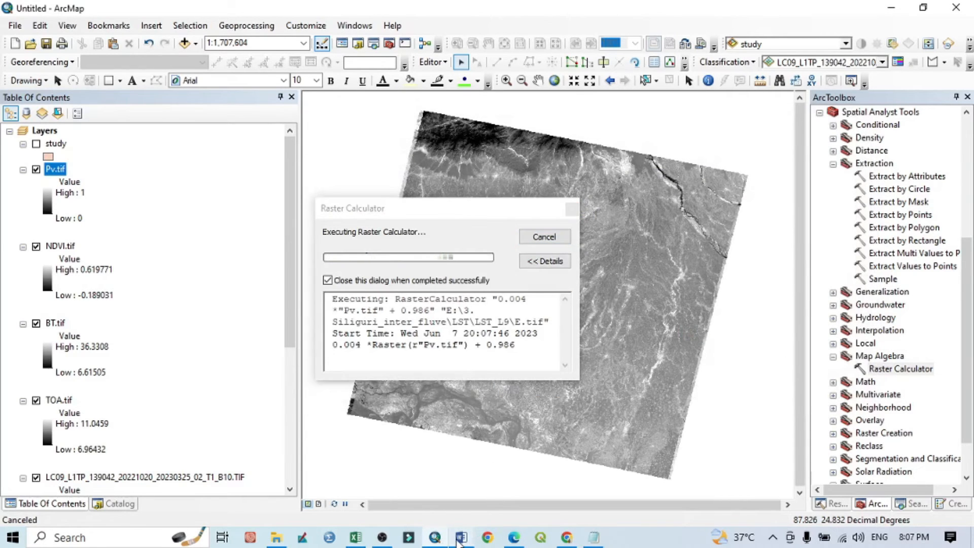
# Read the land surface temperature formula in section 6 of the Word notes, then open a new Raster Calculator in ArcMap
pyautogui.click(459, 539)
pyautogui.scroll(-2, 163, 317)
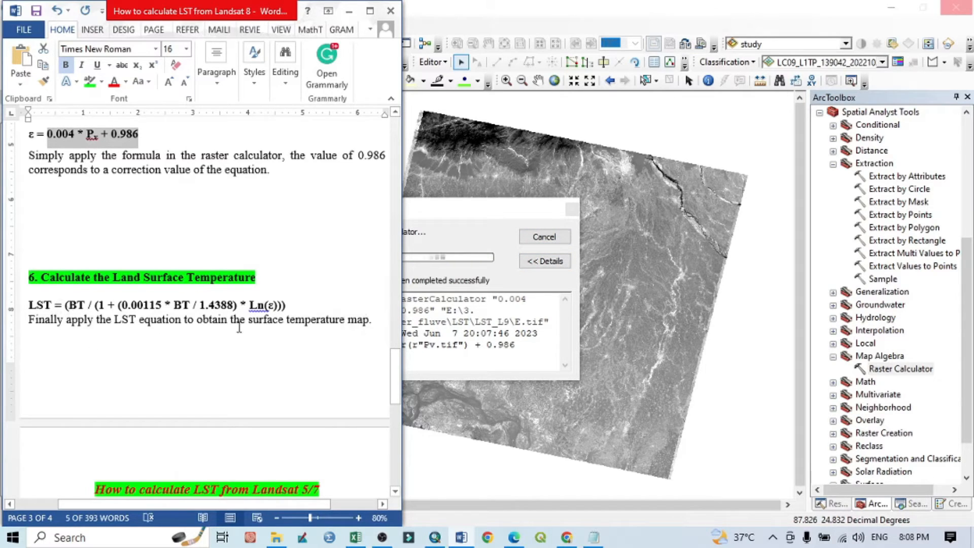
pyautogui.click(747, 303)
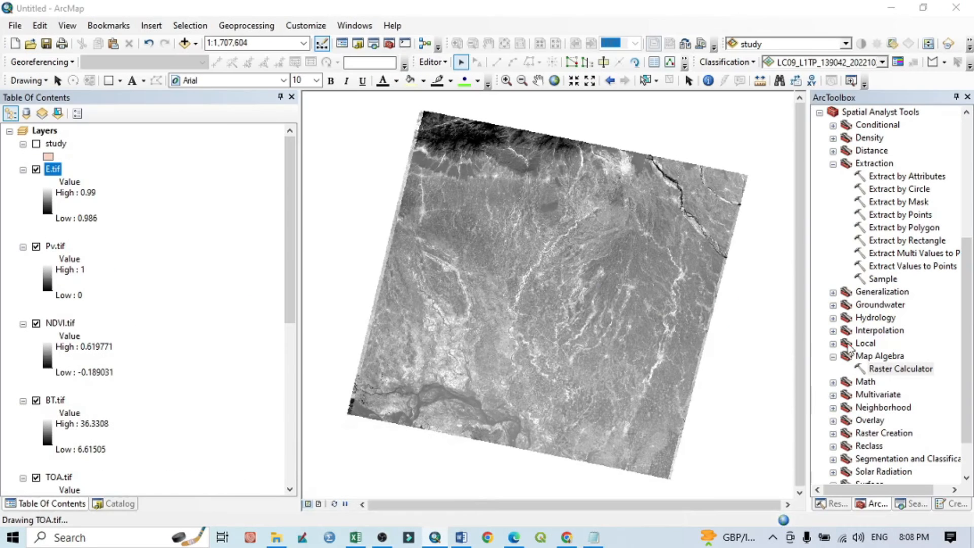
pyautogui.click(893, 371)
pyautogui.doubleClick(894, 372)
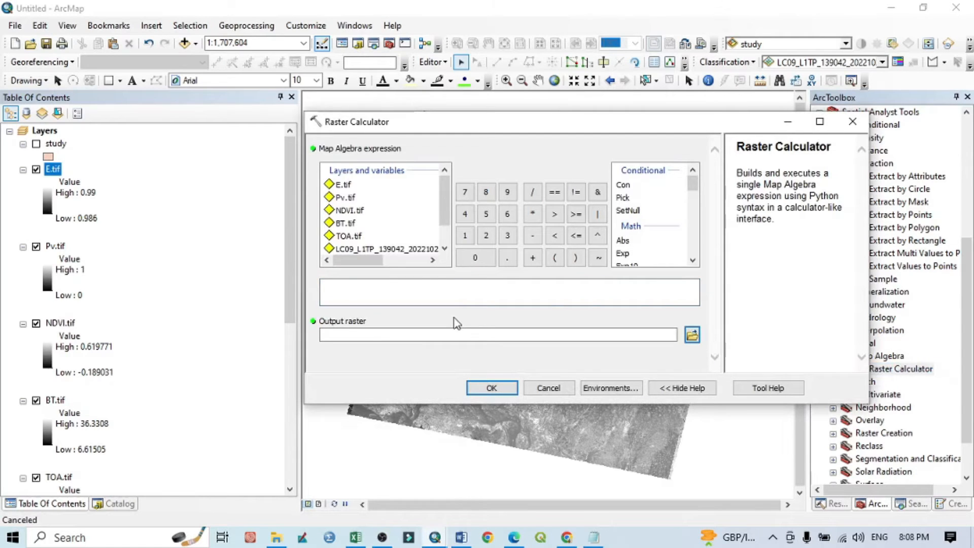
# Copy the expression (BT / (1 + (0.00115 * BT / 1.4388) * Ln(ε))) from the Word notes into the Raster Calculator
pyautogui.hotkey('alt', 'Tab')
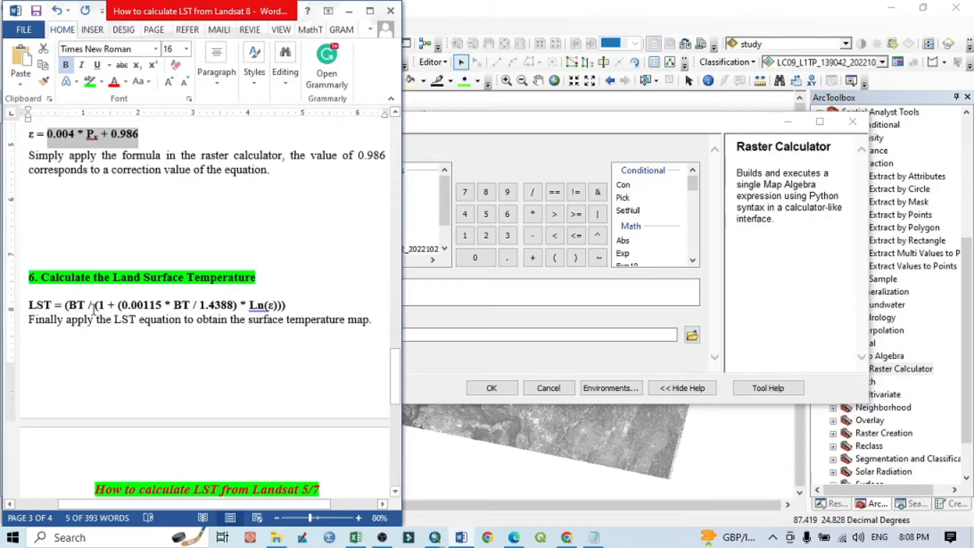
pyautogui.moveTo(290, 304); pyautogui.dragTo(65, 304)
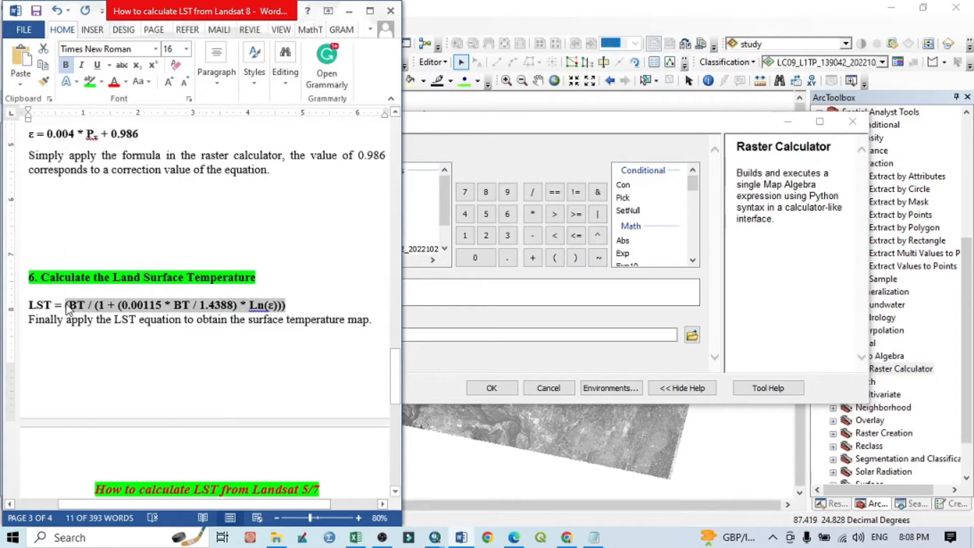
pyautogui.rightClick(66, 304)
pyautogui.click(87, 324)
pyautogui.click(460, 299)
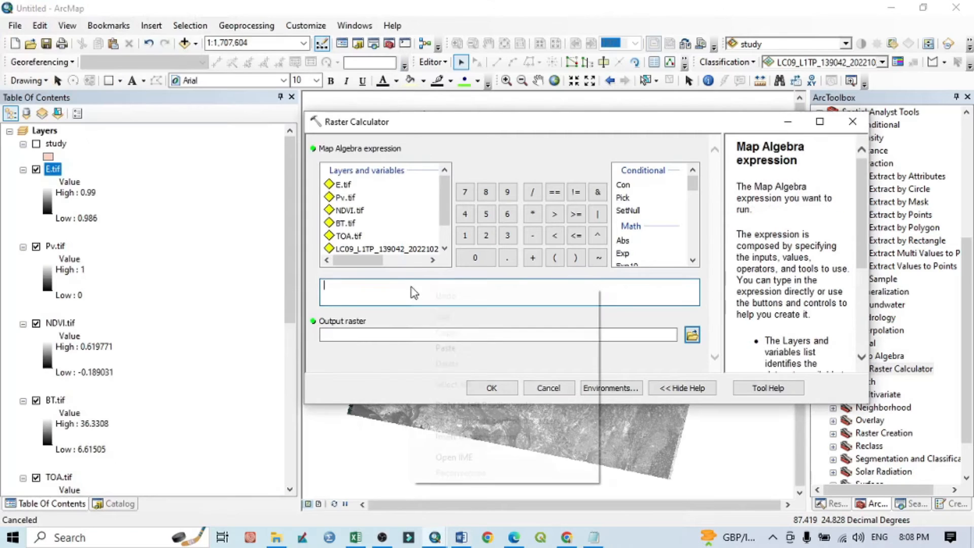
pyautogui.rightClick(432, 286)
pyautogui.click(461, 348)
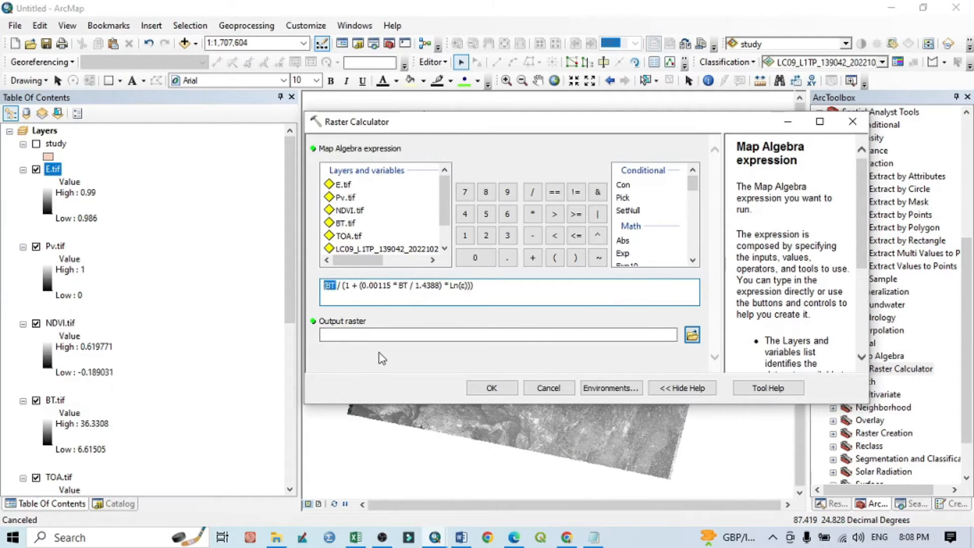
# Replace both BT terms in the LST expression with the BT.tif layer, keeping the opening parenthesis
pyautogui.write('(')
pyautogui.doubleClick(330, 285)
pyautogui.moveTo(333, 289); pyautogui.dragTo(335, 289)
pyautogui.press('BackSpace')
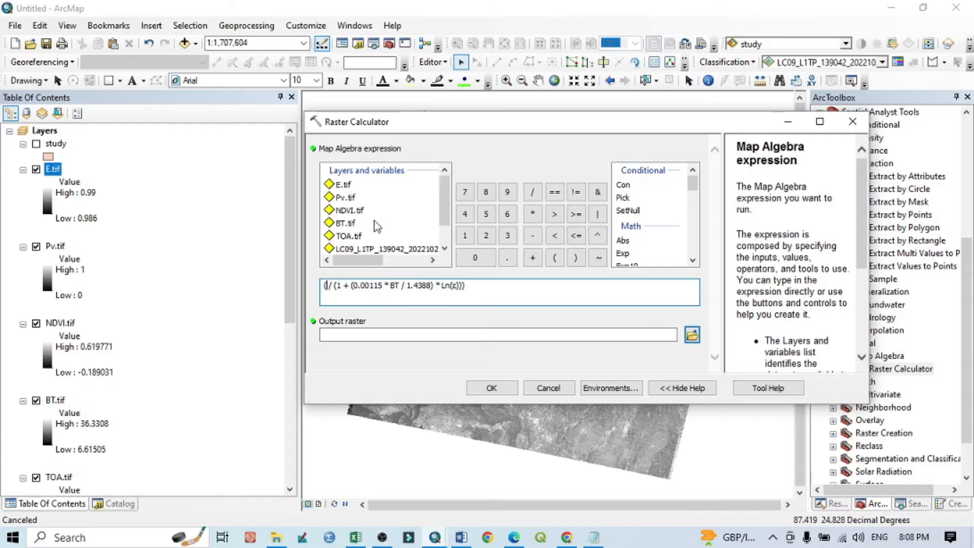
pyautogui.doubleClick(348, 223)
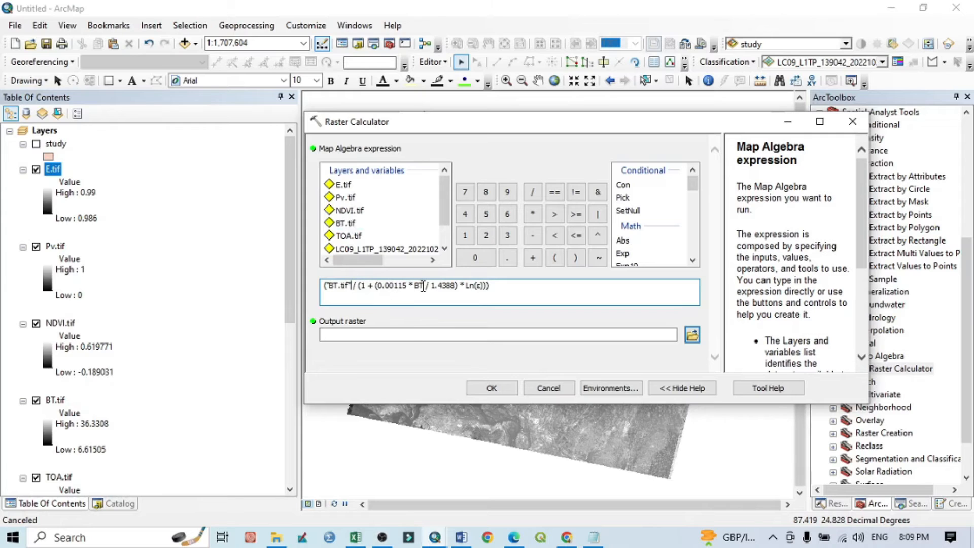
pyautogui.press('BackSpace')
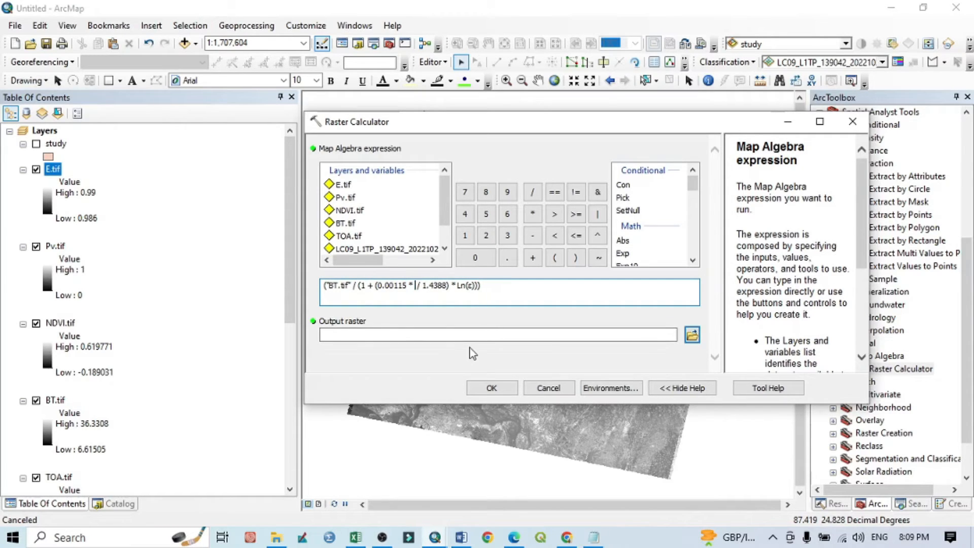
pyautogui.doubleClick(347, 225)
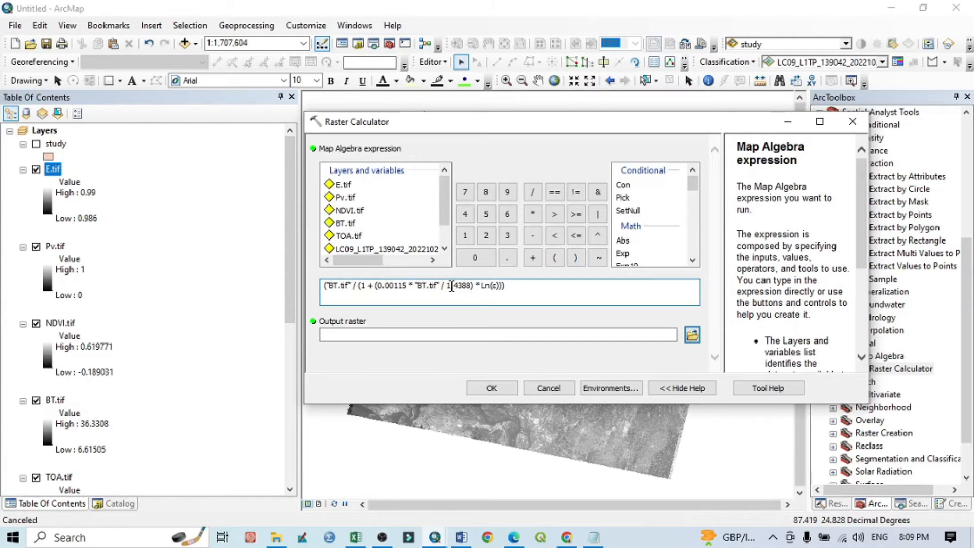
# Replace the ε inside the Ln function with the E.tif layer
pyautogui.doubleClick(495, 285)
pyautogui.press('BackSpace')
pyautogui.doubleClick(341, 185)
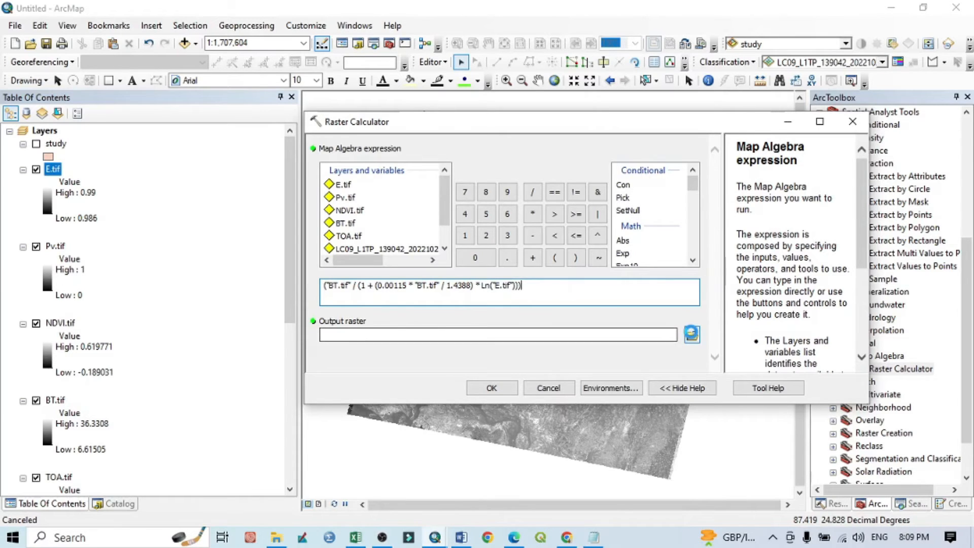
# Set the output raster to LST.tif in the LST_L9 folder and run the land surface temperature calculation
pyautogui.click(692, 335)
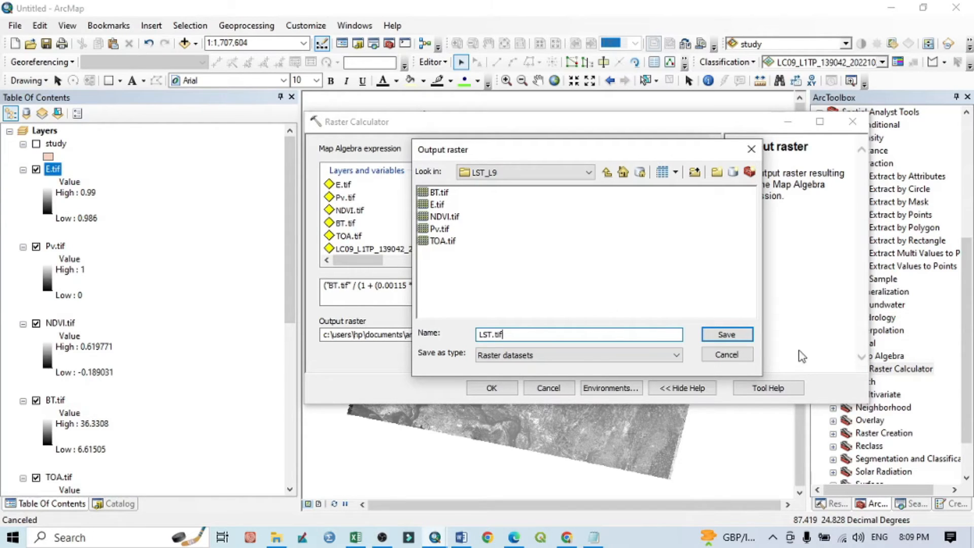
pyautogui.click(726, 333)
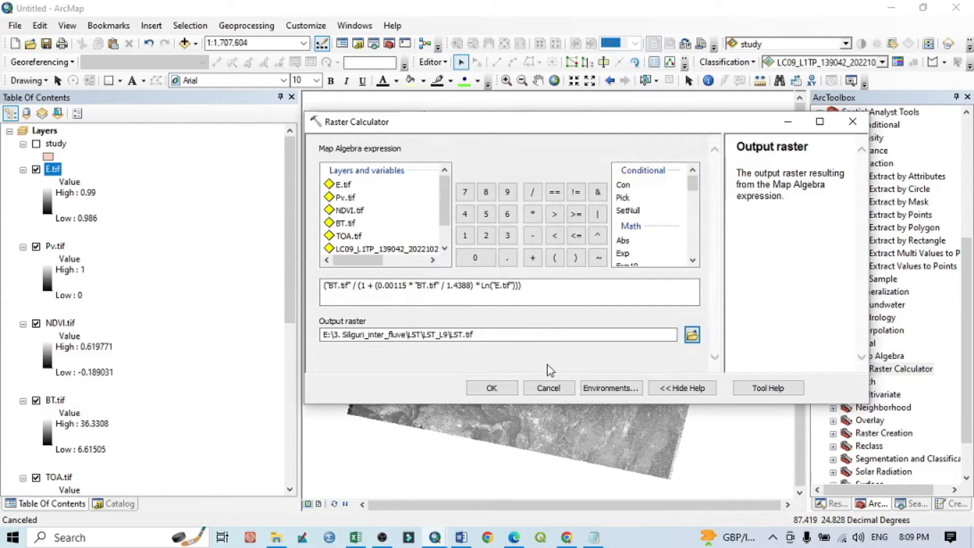
pyautogui.click(491, 388)
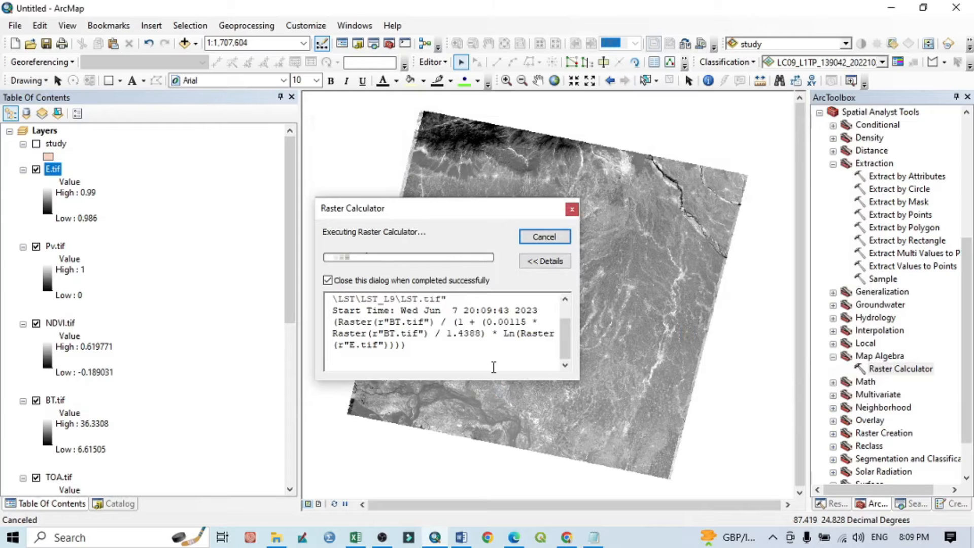
# Collapse the legends of all raster layers below LST.tif, from E.tif down to the B4 band
pyautogui.click(23, 477)
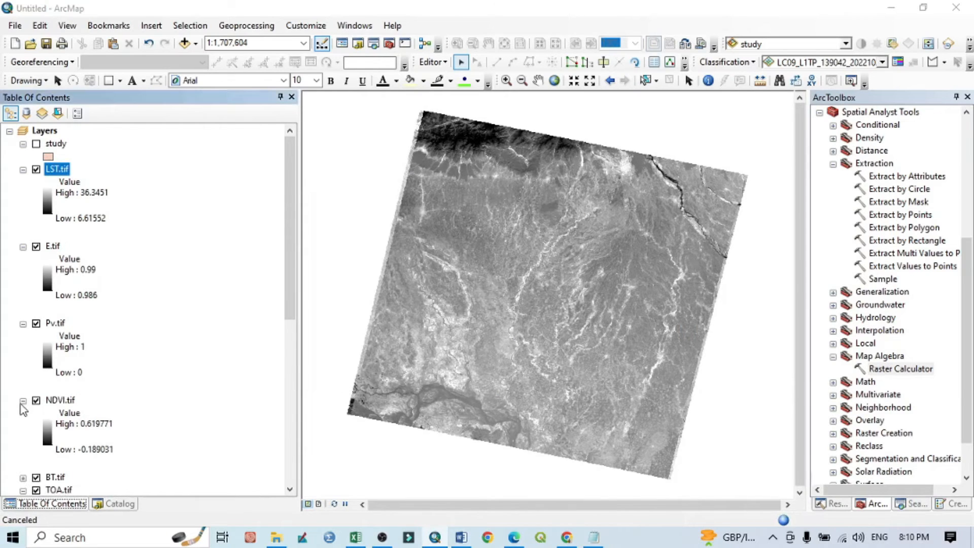
pyautogui.click(23, 400)
pyautogui.click(23, 323)
pyautogui.click(23, 247)
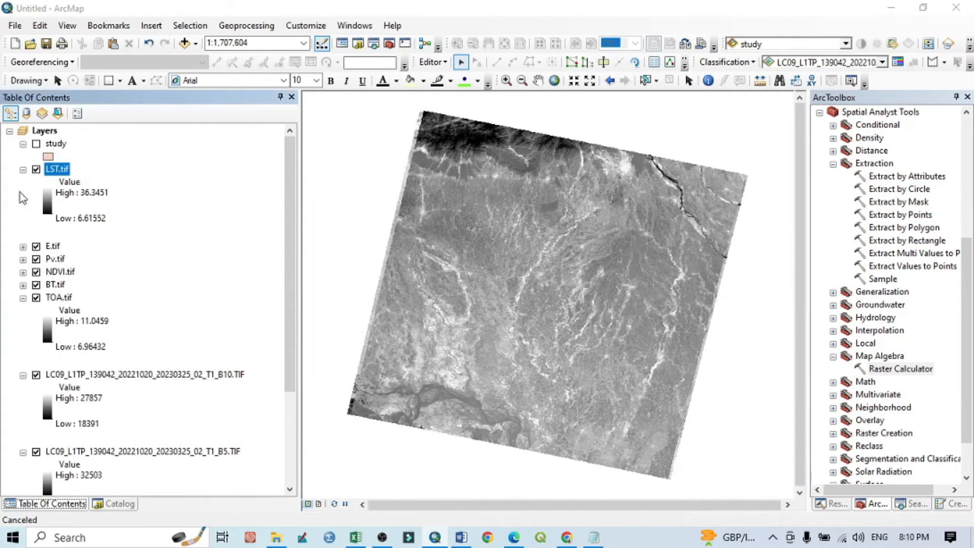
pyautogui.click(23, 298)
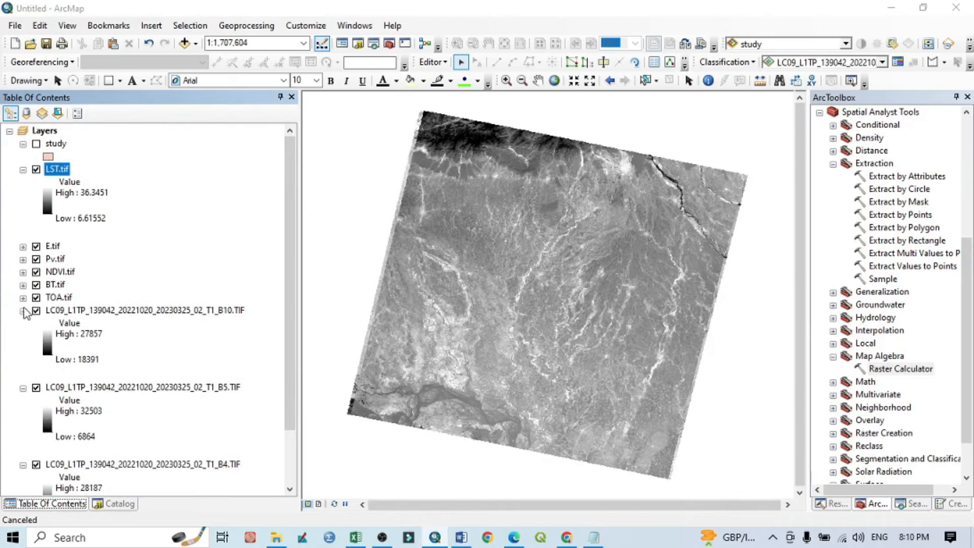
pyautogui.click(23, 310)
pyautogui.click(23, 323)
pyautogui.click(23, 336)
# Hide the B4, B5 and B10 bands and the TOA, BT, NDVI, Pv and E rasters, leaving only LST.tif displayed
pyautogui.click(36, 336)
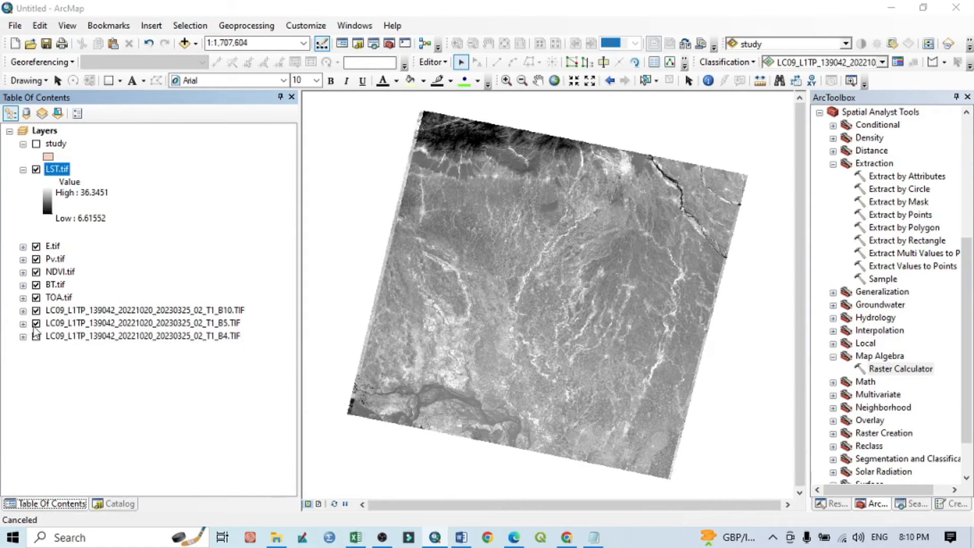
pyautogui.click(36, 323)
pyautogui.click(36, 310)
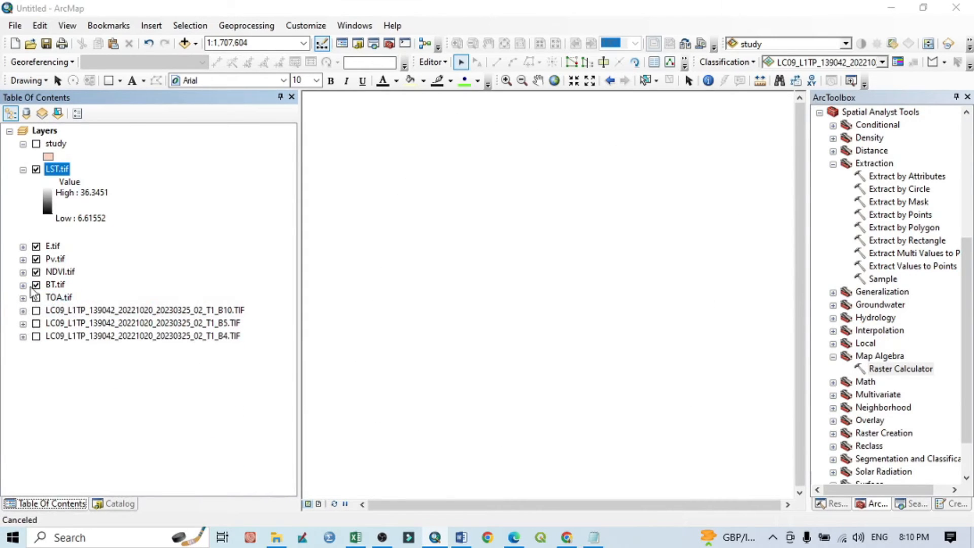
pyautogui.click(35, 298)
pyautogui.click(35, 285)
pyautogui.click(36, 272)
pyautogui.click(36, 259)
pyautogui.click(36, 247)
# Apply a green-yellow-red color ramp to the stretched symbology of the LST.tif layer
pyautogui.rightClick(63, 172)
pyautogui.click(125, 382)
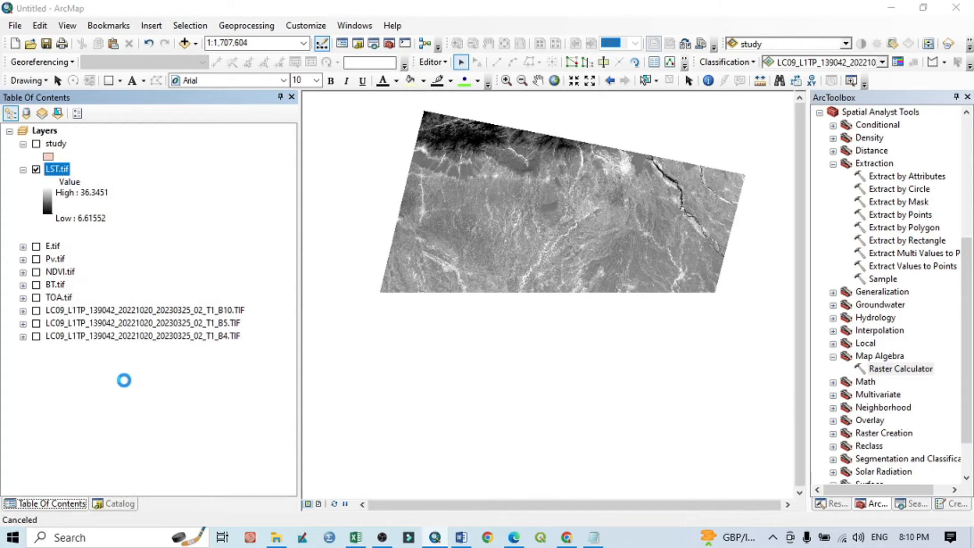
pyautogui.click(464, 118)
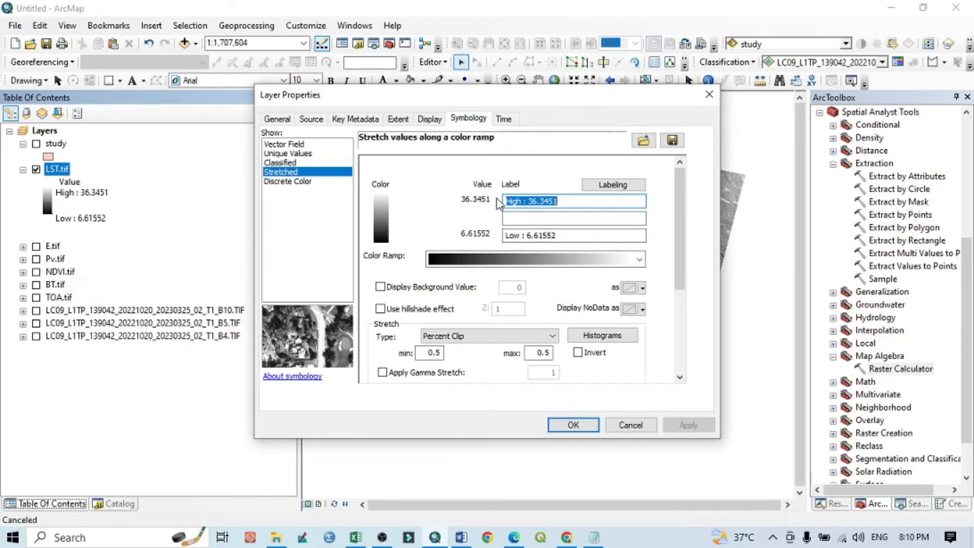
pyautogui.click(524, 201)
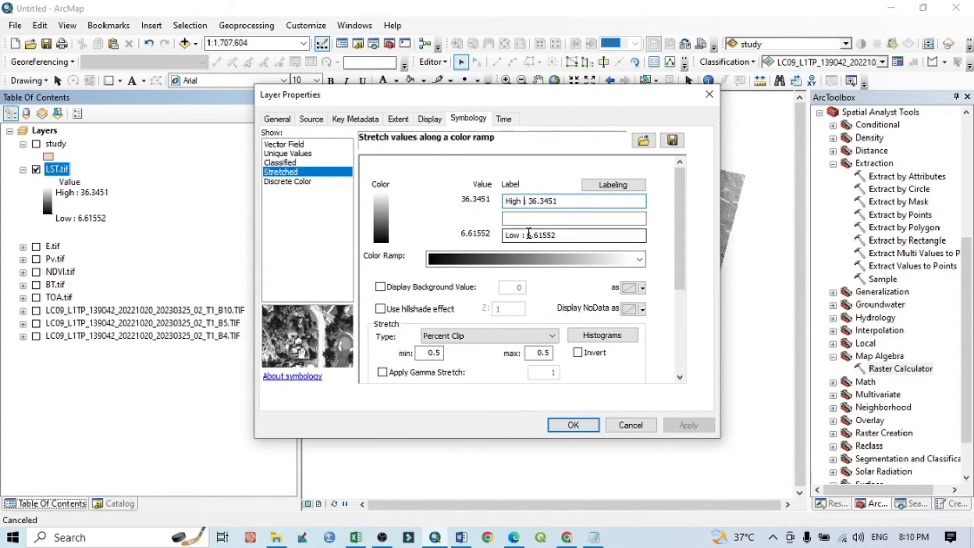
pyautogui.click(640, 258)
pyautogui.click(629, 120)
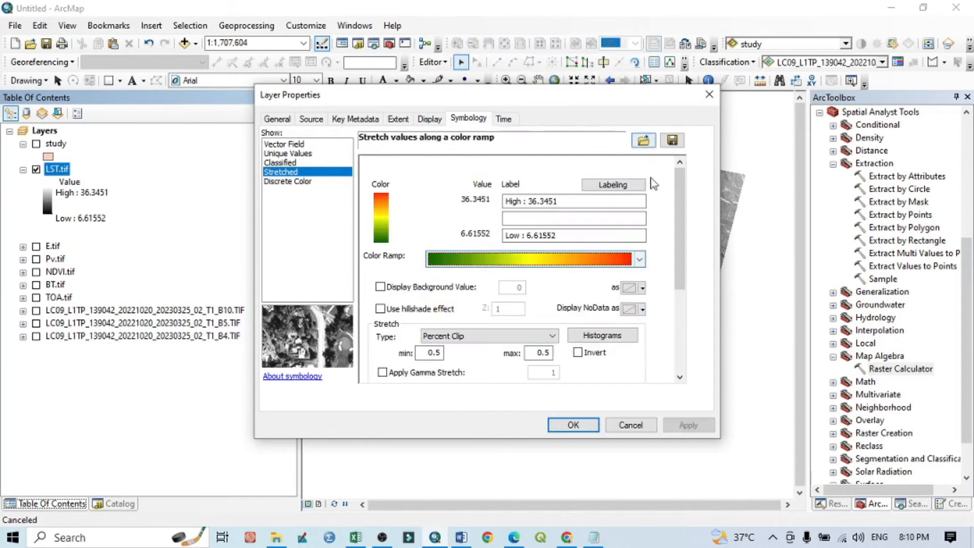
pyautogui.click(687, 425)
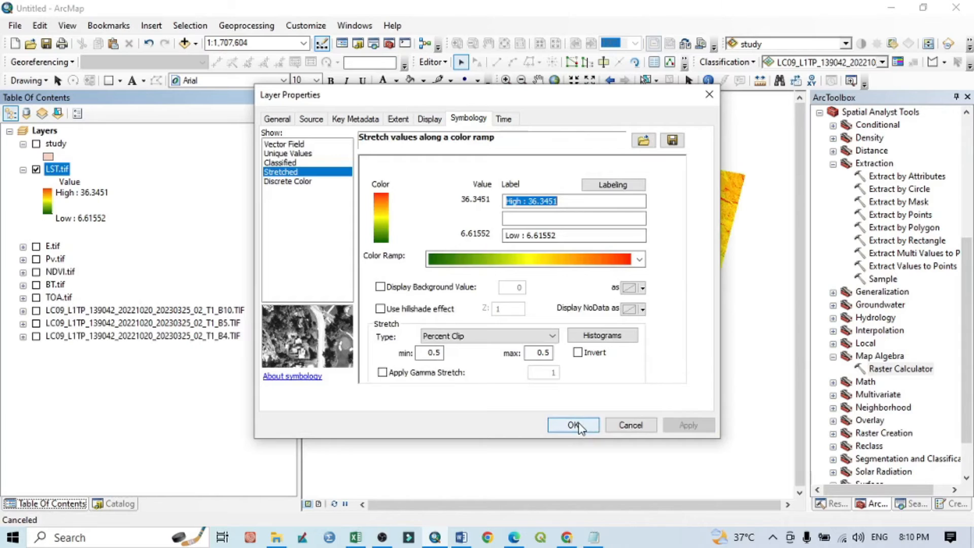
pyautogui.click(577, 427)
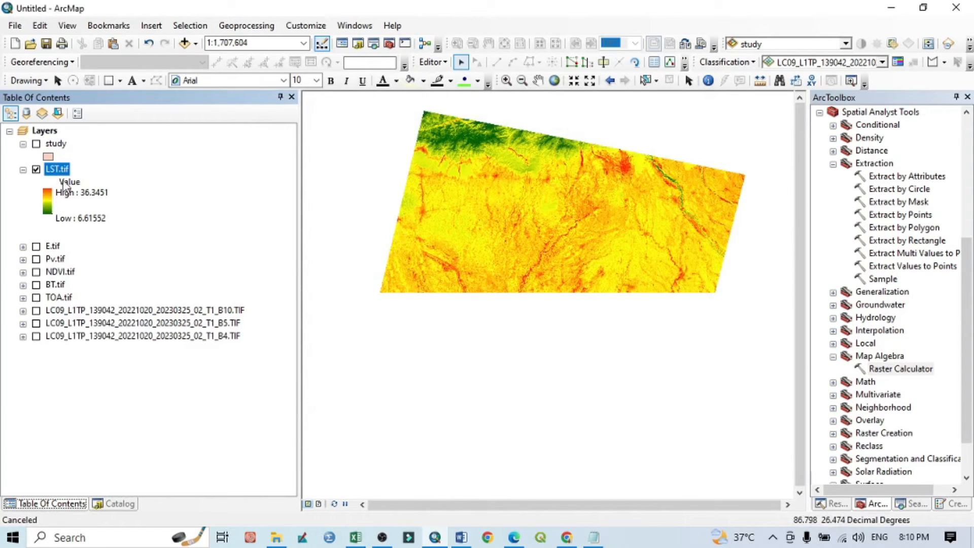
# Display LST.tif with classified symbology in 5 natural-breaks classes using the green-yellow-red color ramp
pyautogui.rightClick(57, 168)
pyautogui.click(109, 240)
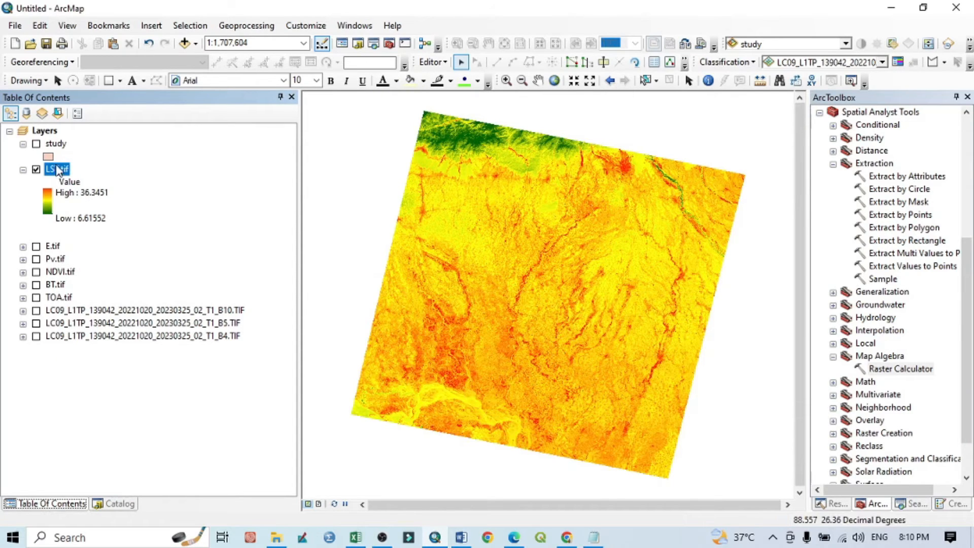
pyautogui.rightClick(58, 169)
pyautogui.click(113, 374)
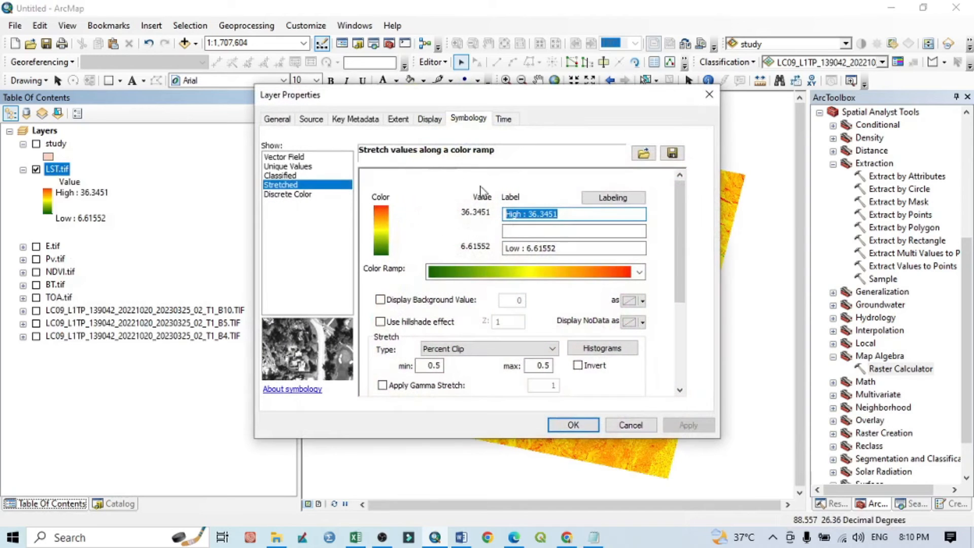
pyautogui.click(285, 176)
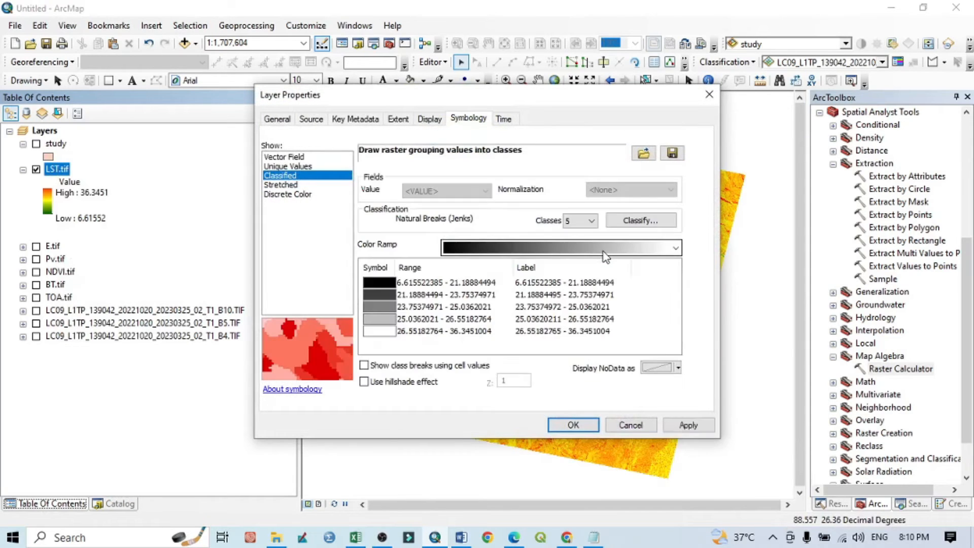
pyautogui.click(676, 247)
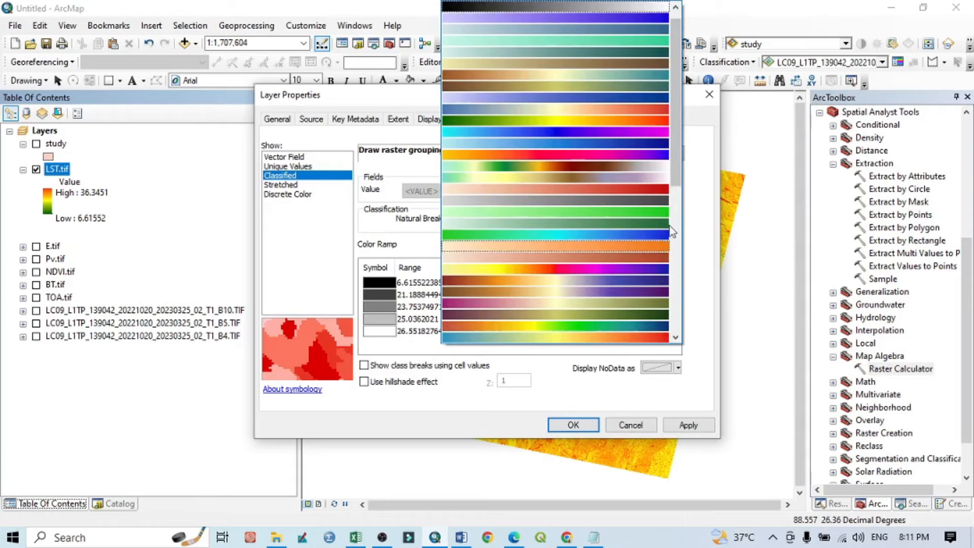
pyautogui.click(652, 131)
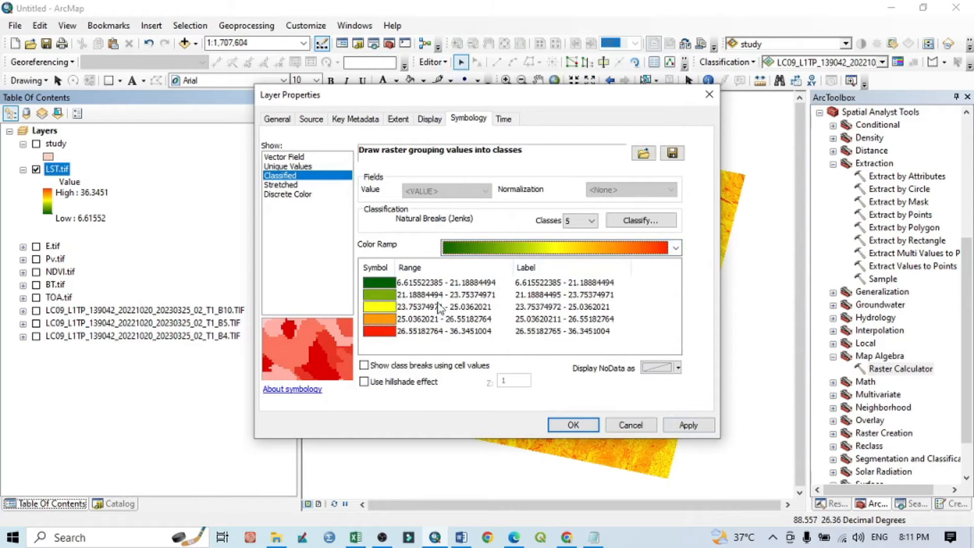
pyautogui.click(680, 428)
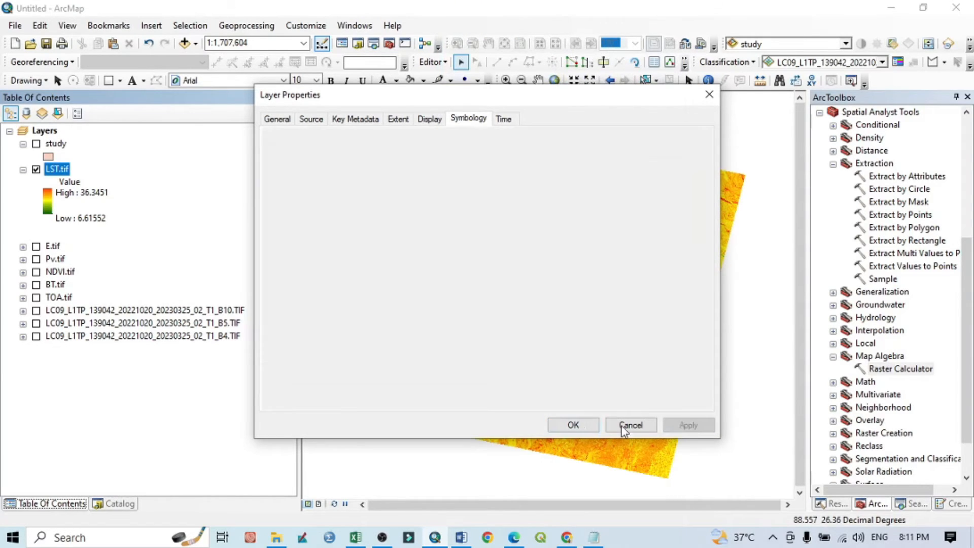
pyautogui.click(583, 428)
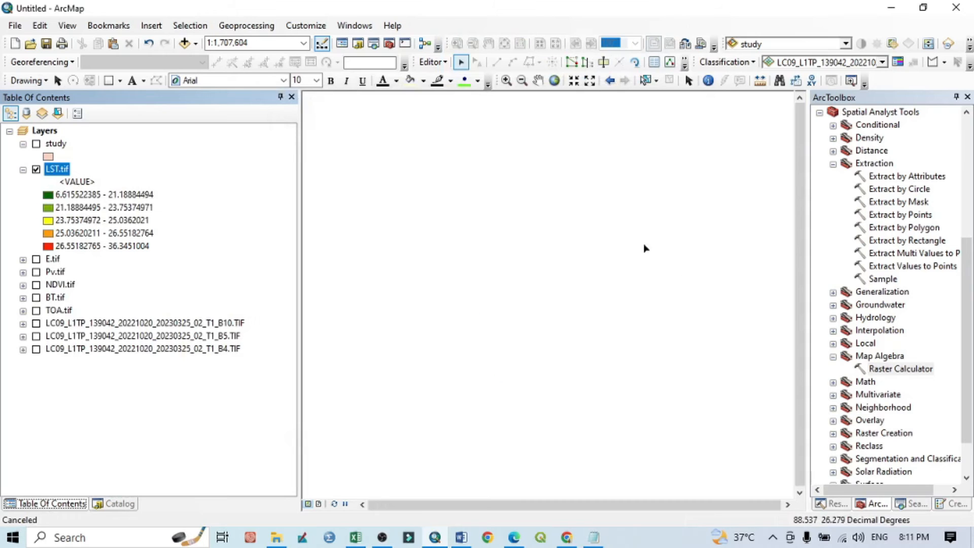
pyautogui.rightClick(60, 170)
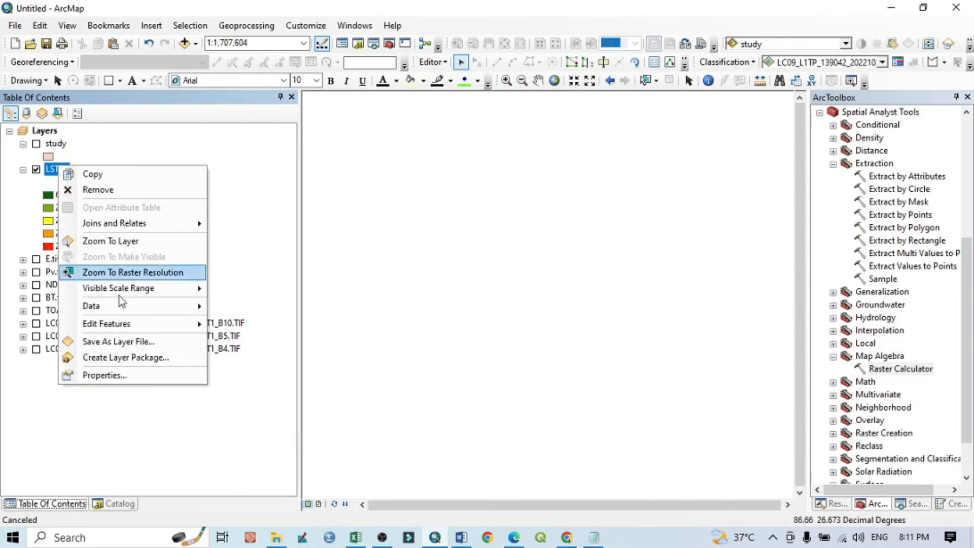
pyautogui.click(121, 245)
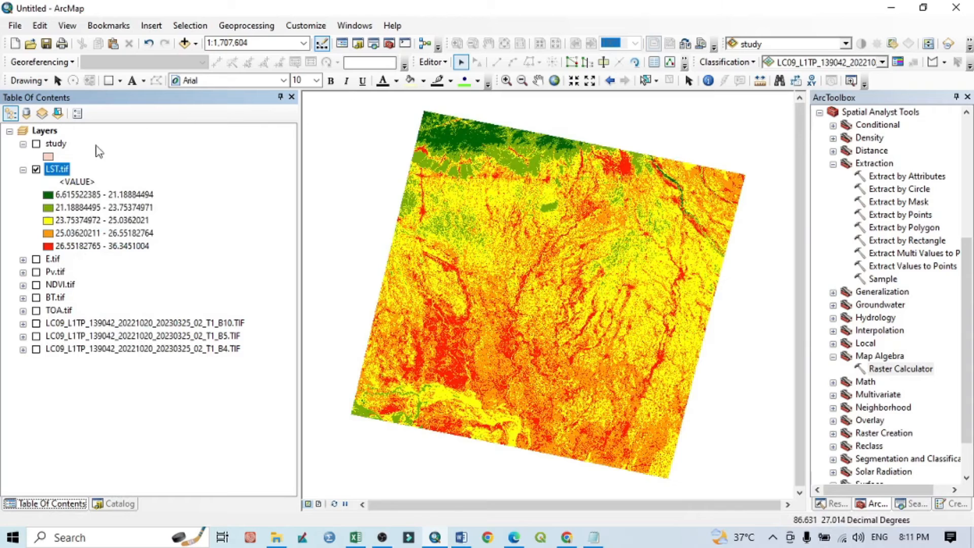
# Turn on the study layer, remove its polygon fill color and zoom the map to it
pyautogui.click(38, 145)
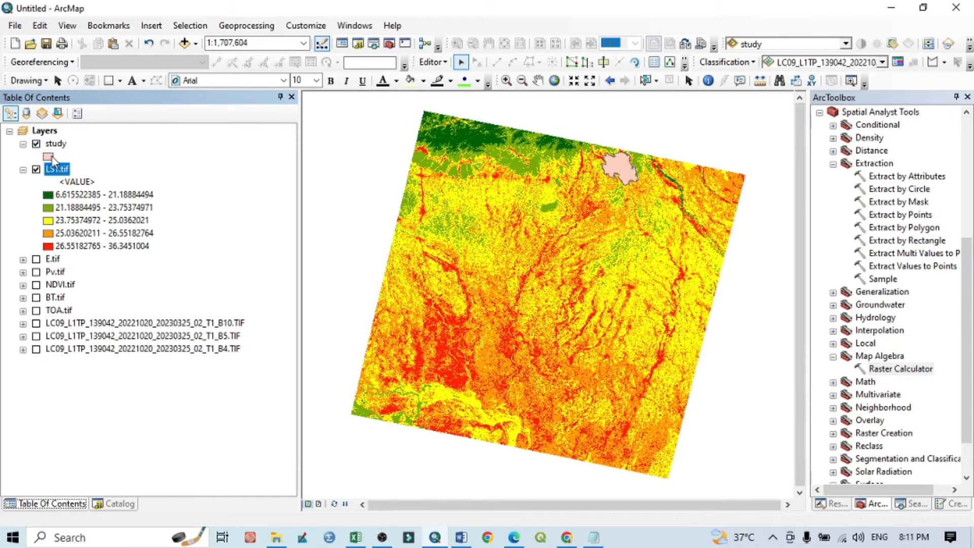
pyautogui.click(50, 158)
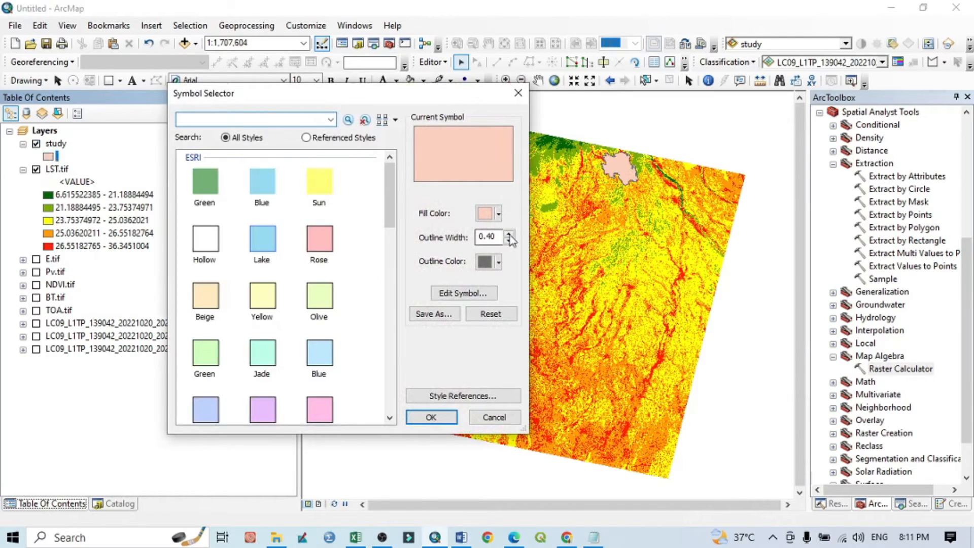
pyautogui.click(498, 213)
pyautogui.click(550, 235)
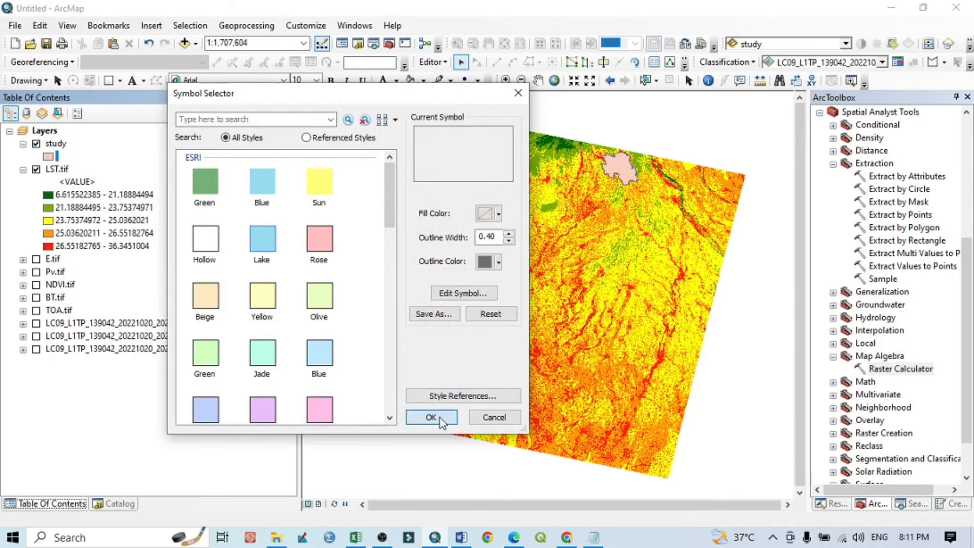
pyautogui.click(432, 418)
pyautogui.rightClick(56, 145)
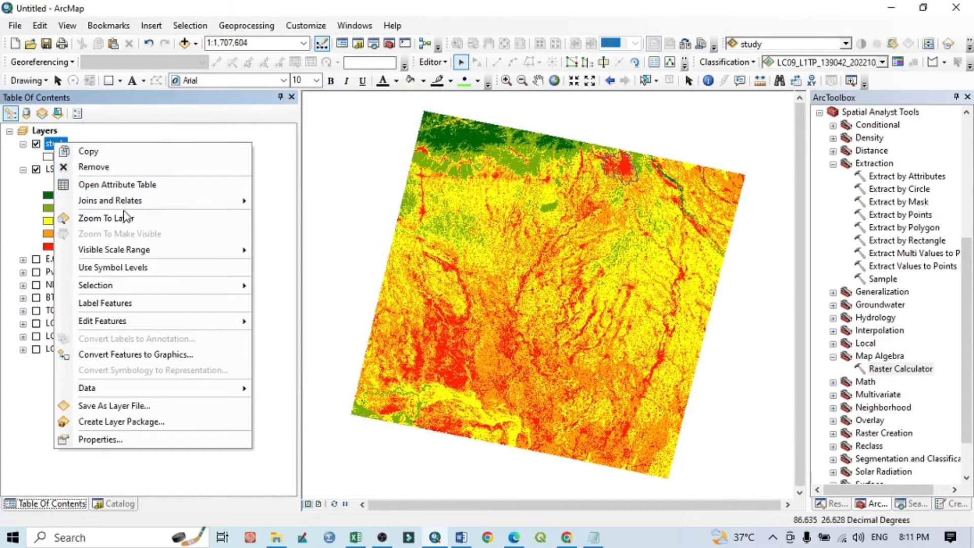
pyautogui.click(128, 217)
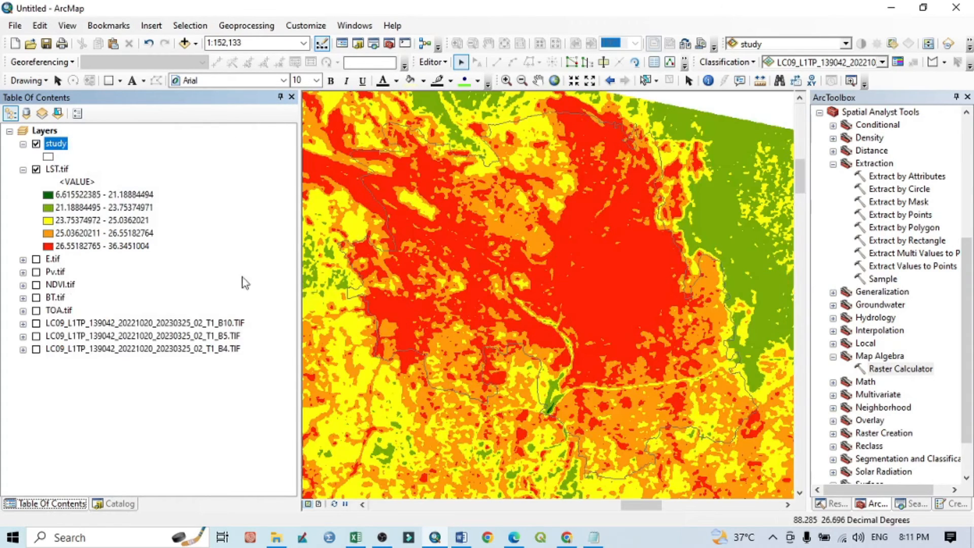
# Set the outline color of the study layer's polygon symbol to black
pyautogui.click(49, 158)
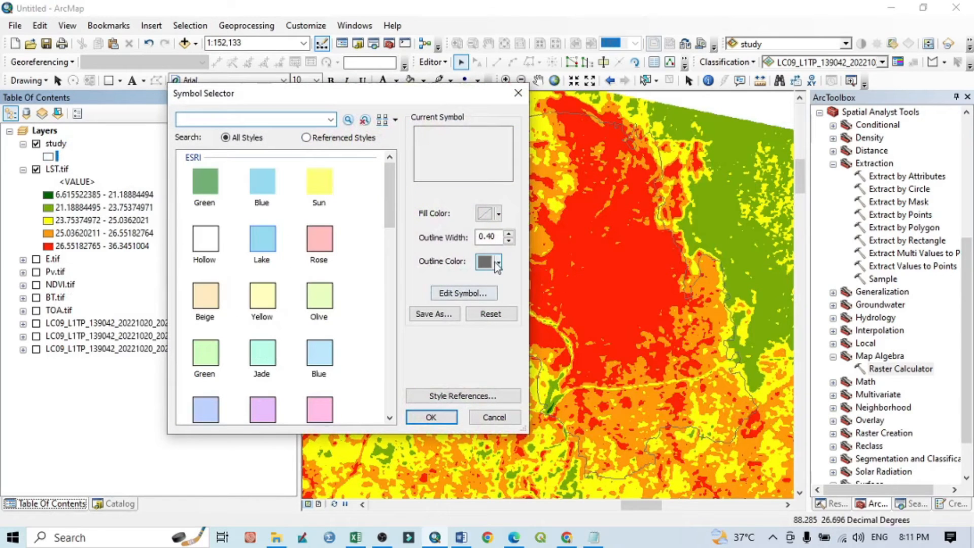
pyautogui.click(499, 261)
pyautogui.click(483, 415)
pyautogui.click(431, 417)
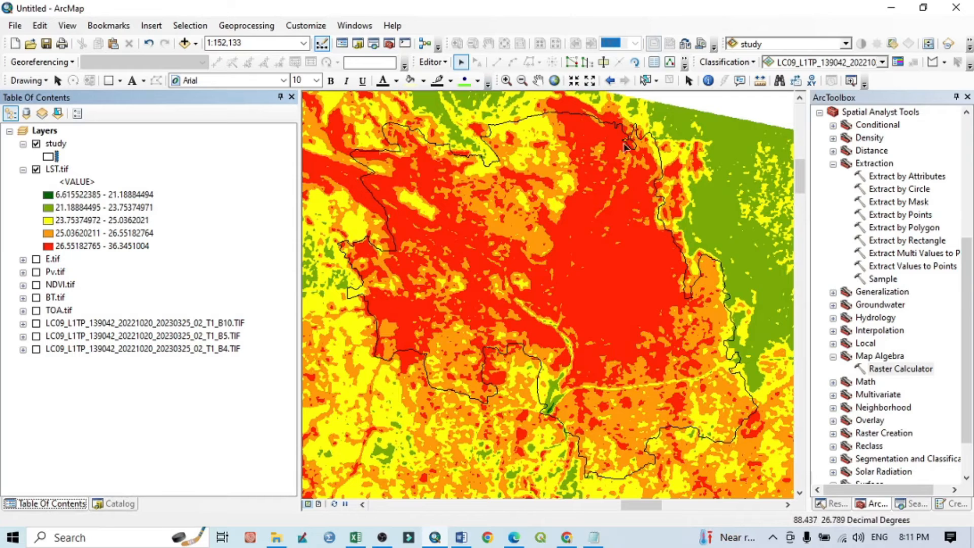
# Set up Extract by Mask with LST.tif as input, study as mask and LST_study_area.tif in the LST_L9 folder as output
pyautogui.scroll(1, 893, 242)
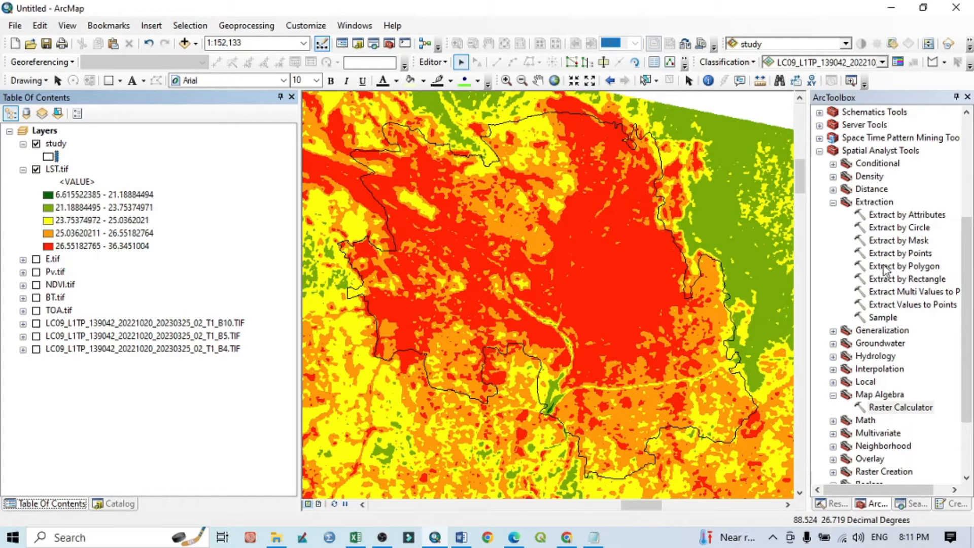
pyautogui.doubleClick(885, 241)
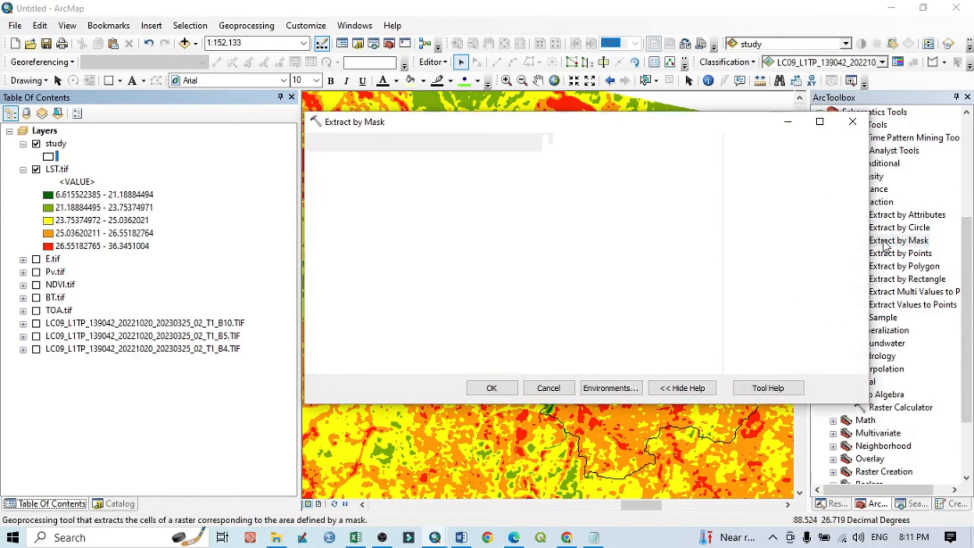
pyautogui.click(669, 163)
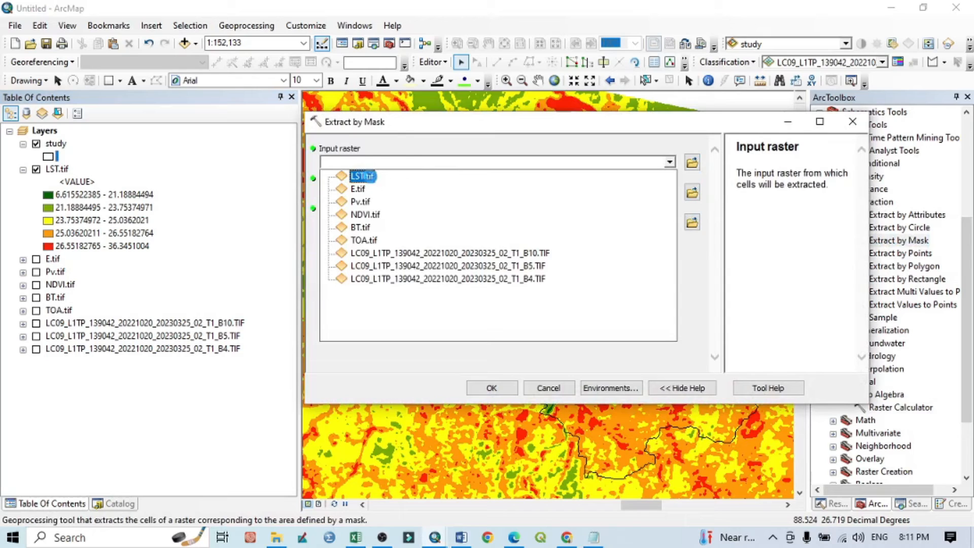
pyautogui.click(673, 178)
pyautogui.click(669, 192)
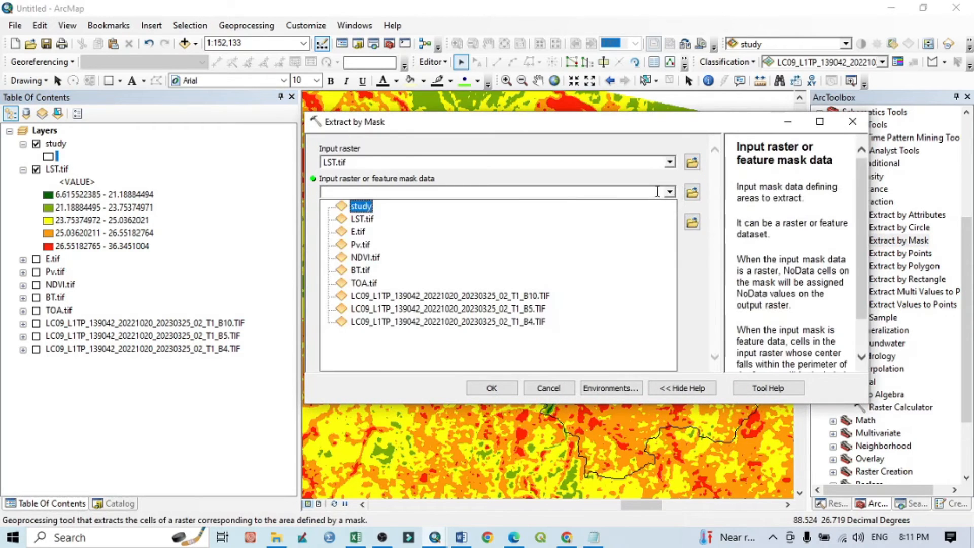
pyautogui.click(402, 206)
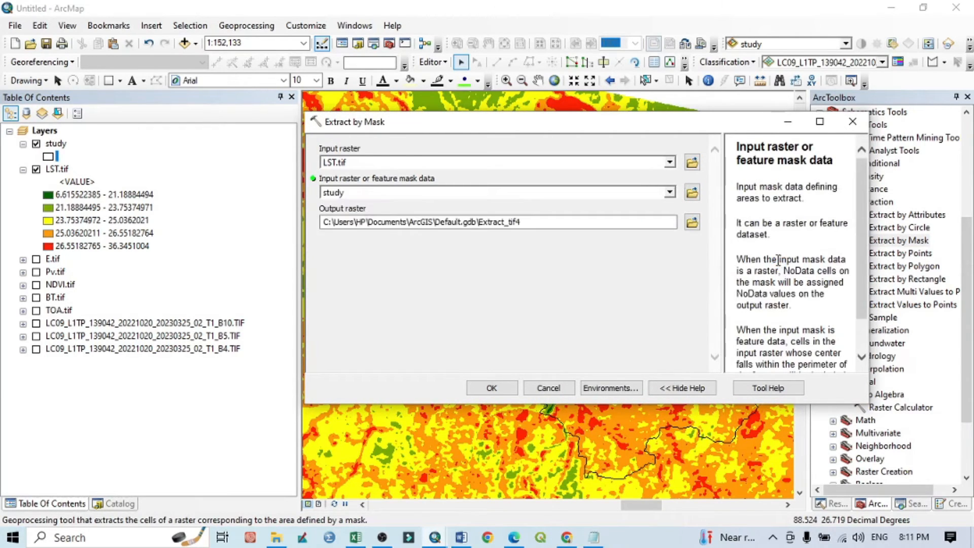
pyautogui.click(691, 222)
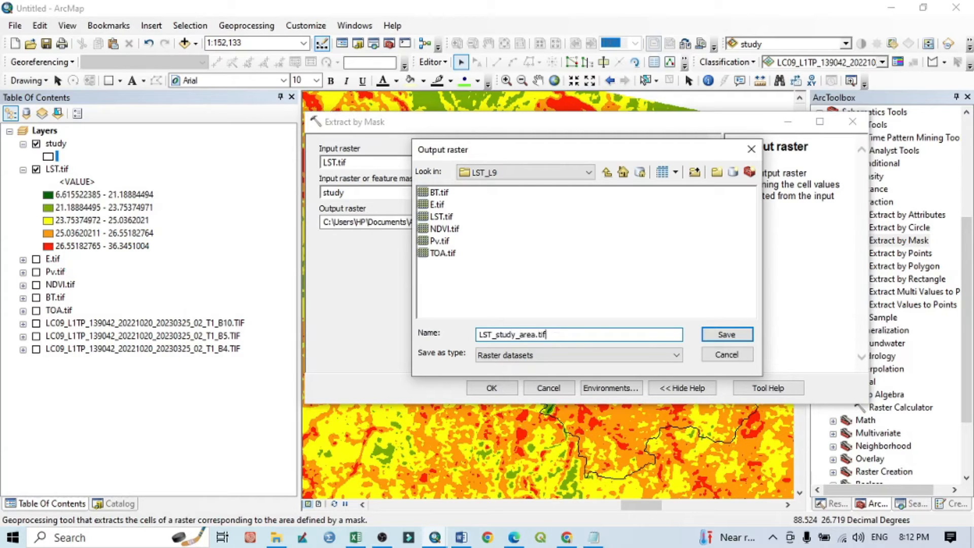
pyautogui.click(721, 335)
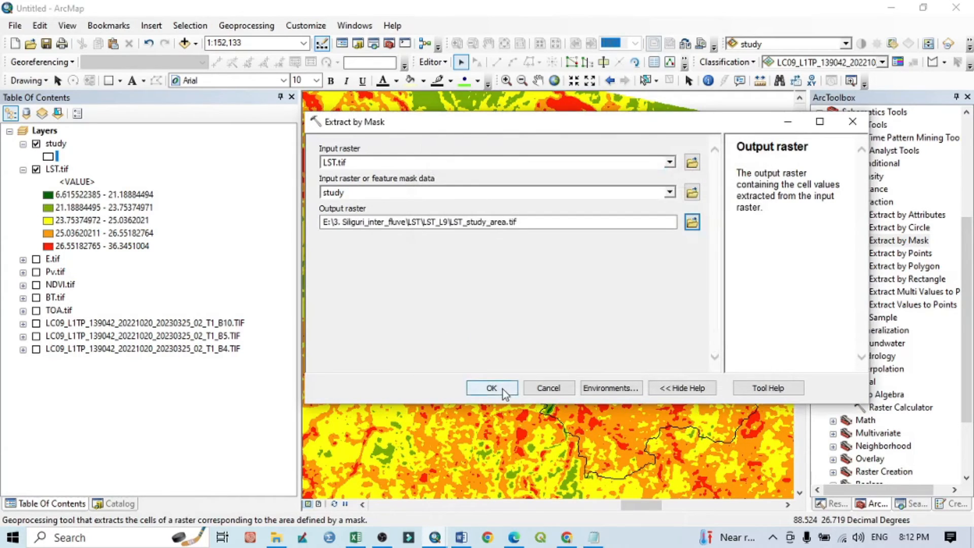
# Set the processing extent in the tool's environment settings to Same as layer study
pyautogui.click(590, 388)
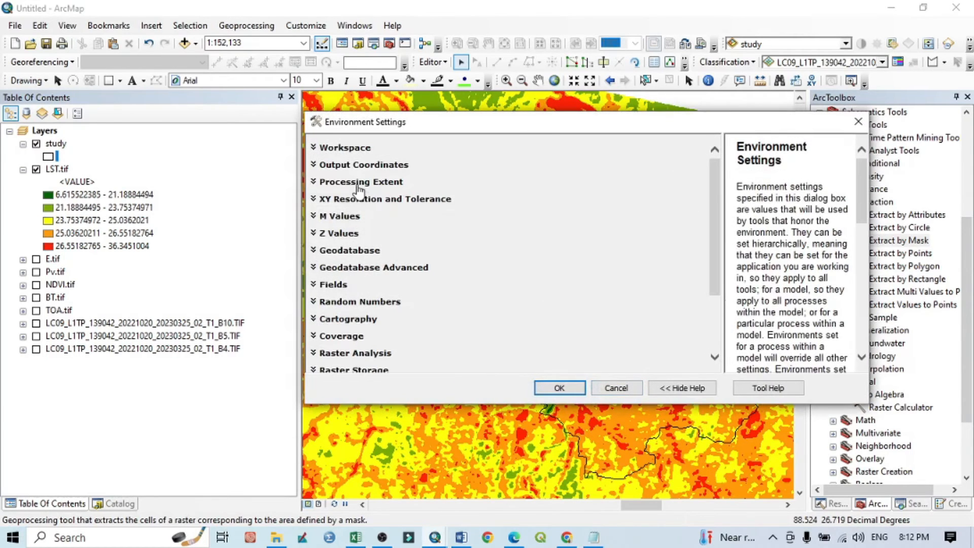
pyautogui.click(358, 185)
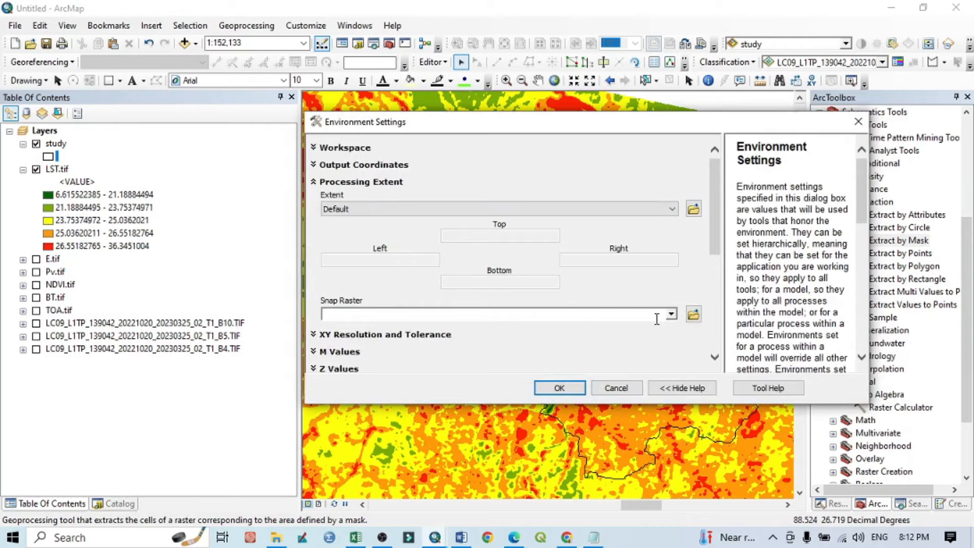
pyautogui.click(542, 210)
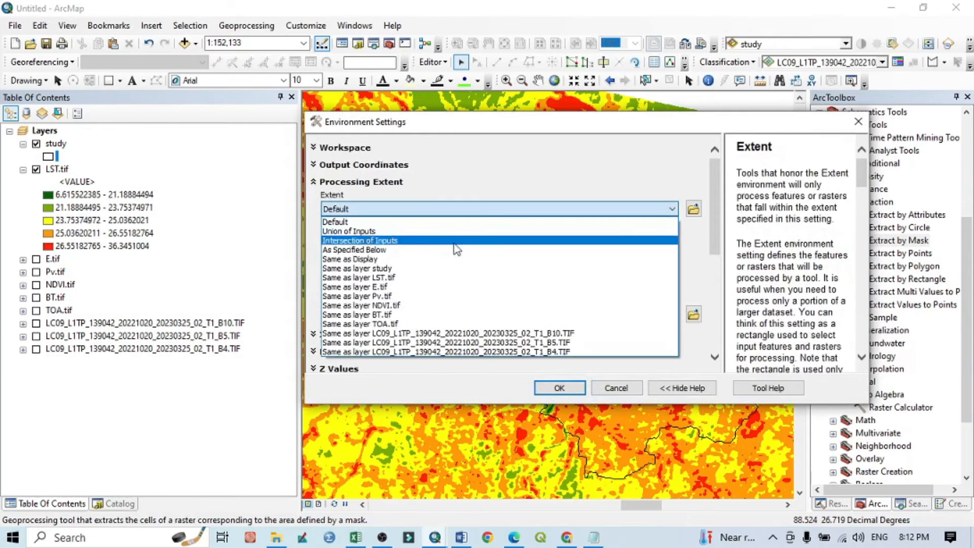
pyautogui.click(385, 268)
# Set the raster analysis mask to study in the environment settings and run Extract by Mask
pyautogui.moveTo(716, 223); pyautogui.dragTo(717, 317)
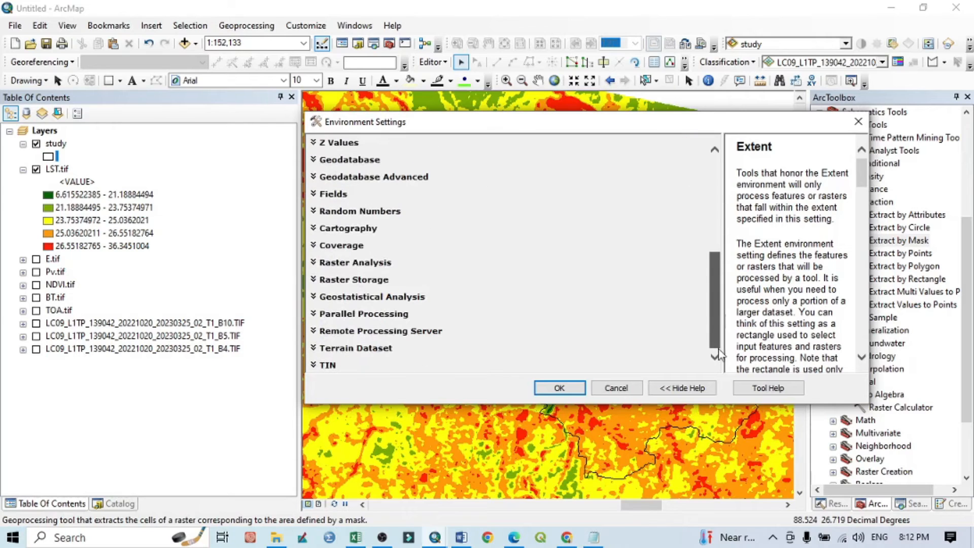
pyautogui.click(345, 262)
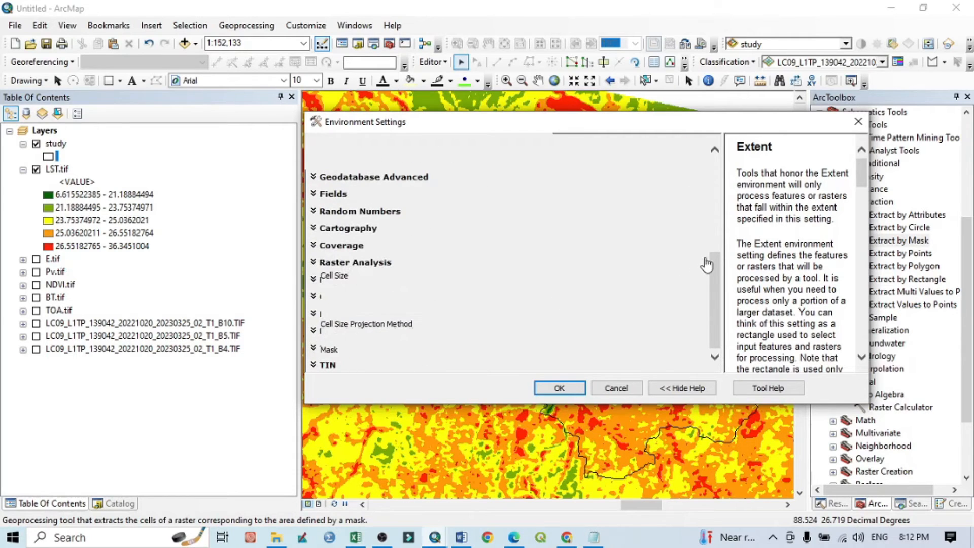
pyautogui.click(710, 349)
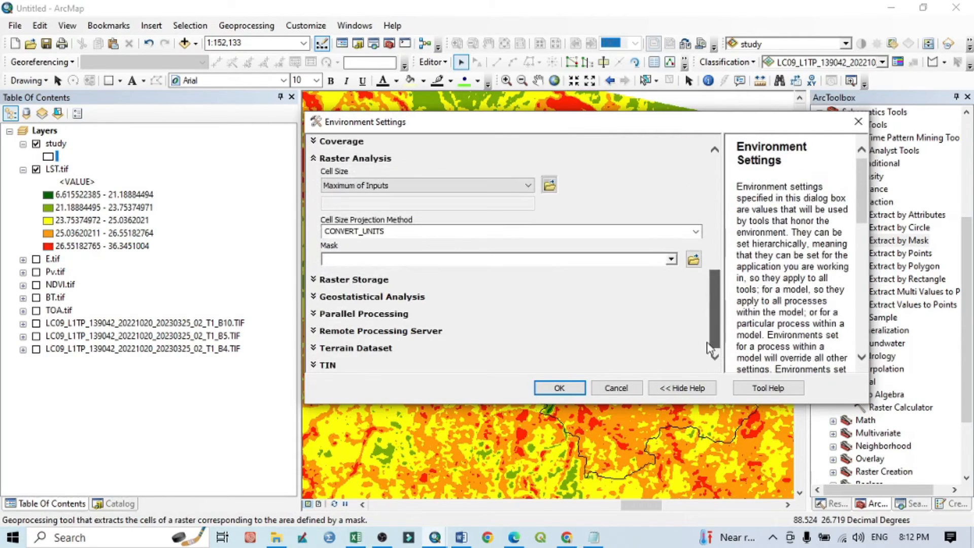
pyautogui.click(671, 260)
pyautogui.click(361, 273)
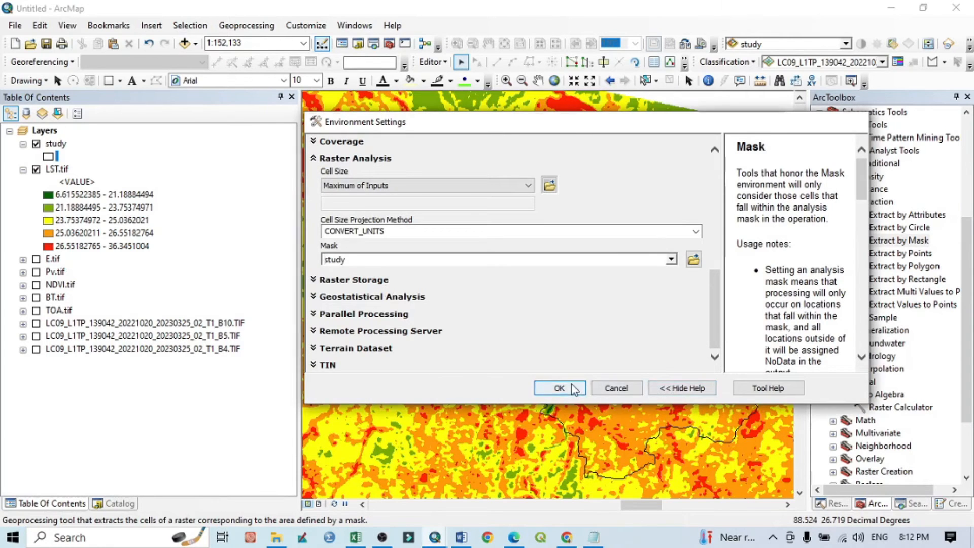
pyautogui.click(574, 389)
pyautogui.click(502, 386)
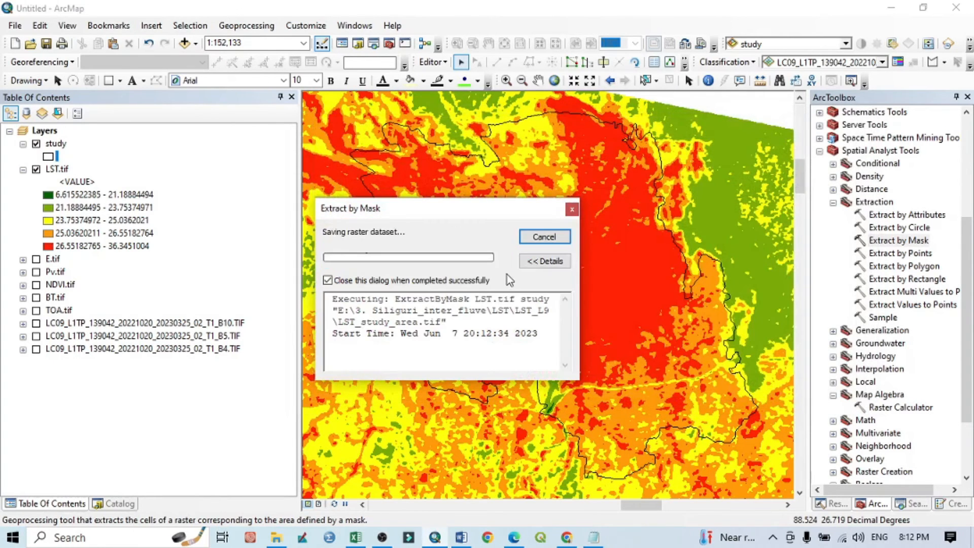
pyautogui.click(545, 237)
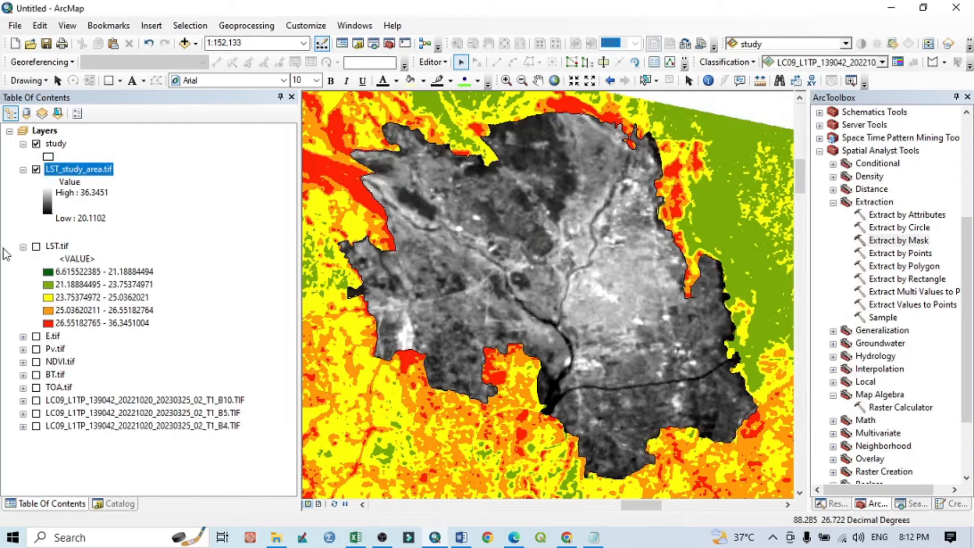
# Hide LST.tif, collapse its legend and zoom to the LST_study_area.tif layer
pyautogui.click(23, 246)
pyautogui.rightClick(67, 171)
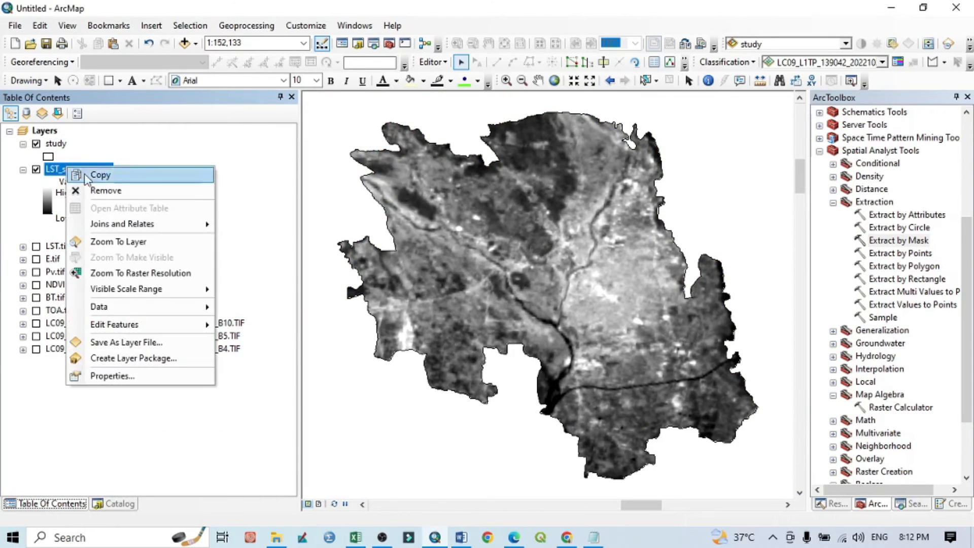
pyautogui.click(124, 242)
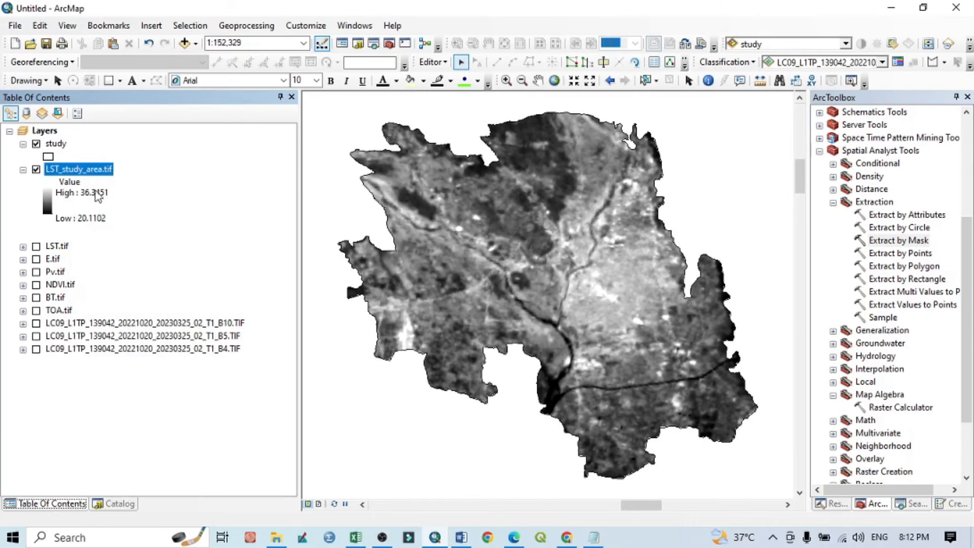
pyautogui.rightClick(93, 175)
pyautogui.click(114, 245)
# Switch the LST_study_area.tif symbology to Classified with the green-yellow-red color ramp
pyautogui.rightClick(66, 170)
pyautogui.click(101, 375)
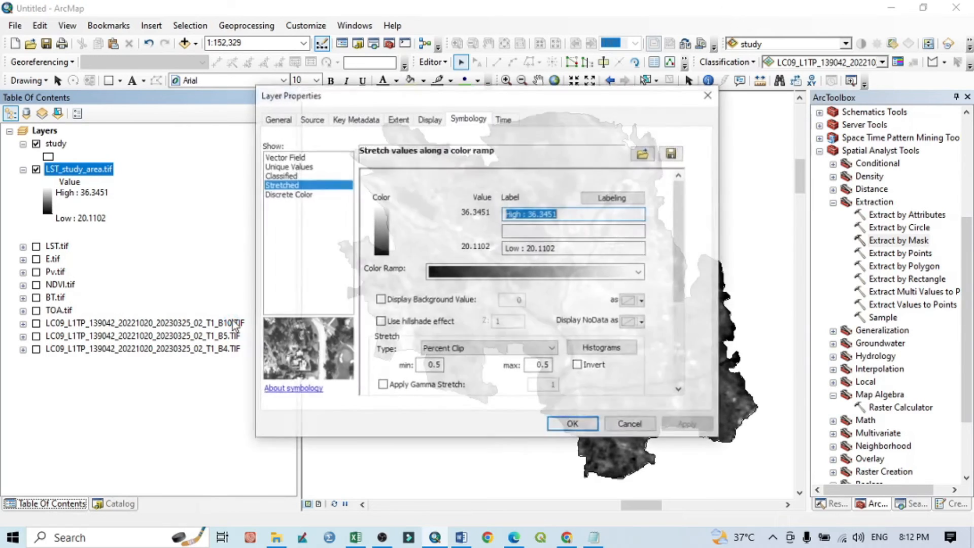
pyautogui.click(282, 176)
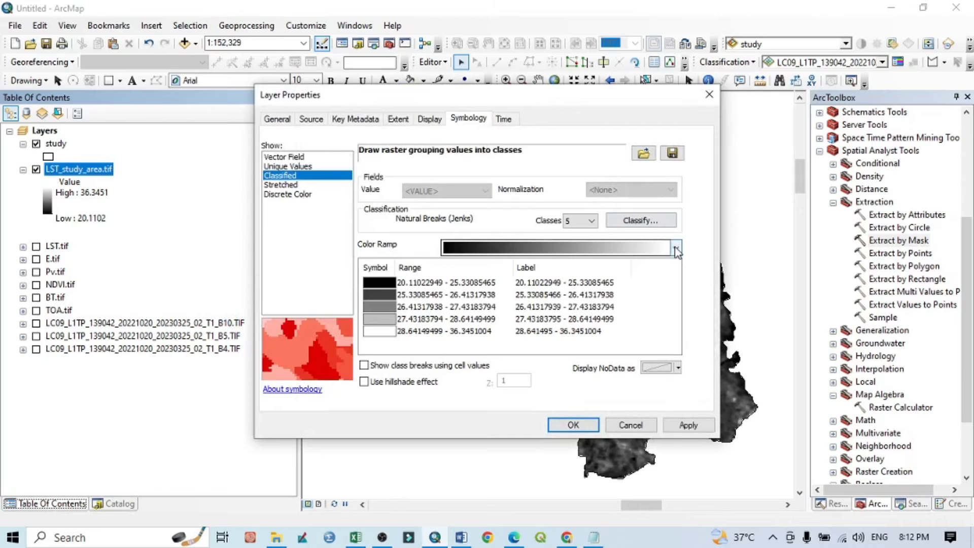
pyautogui.click(677, 248)
pyautogui.click(652, 130)
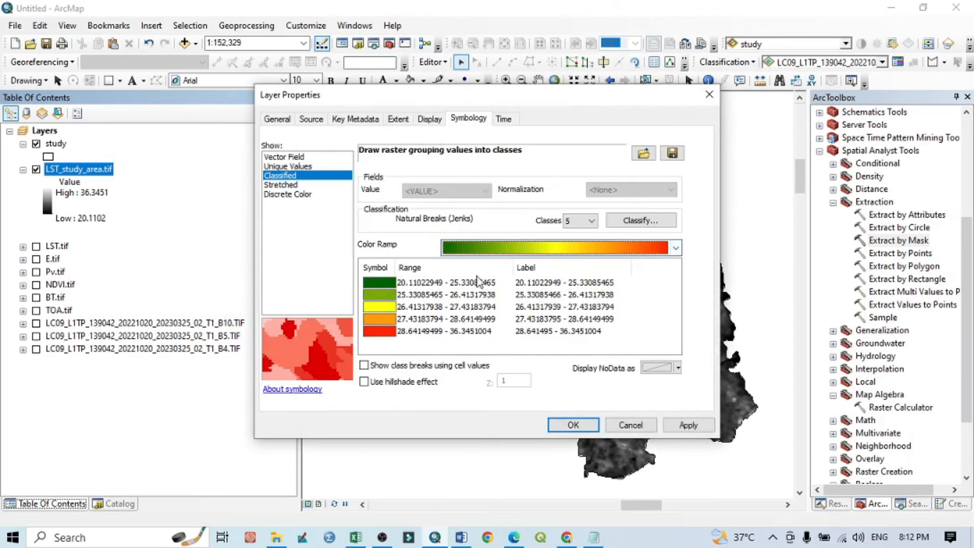
# Classify LST_study_area.tif into 5 classes by Natural Breaks (Jenks) and apply the symbology
pyautogui.click(640, 220)
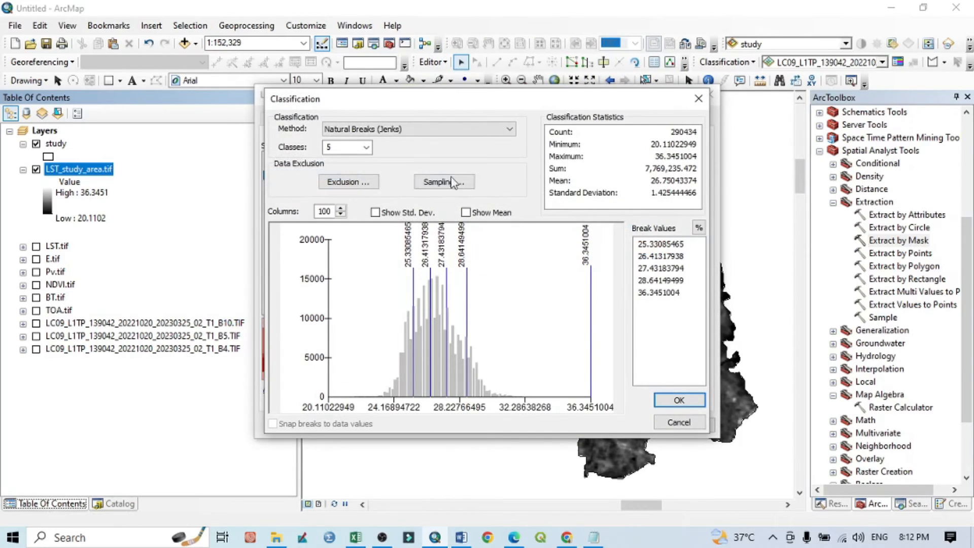
pyautogui.click(355, 147)
pyautogui.click(338, 181)
pyautogui.click(366, 147)
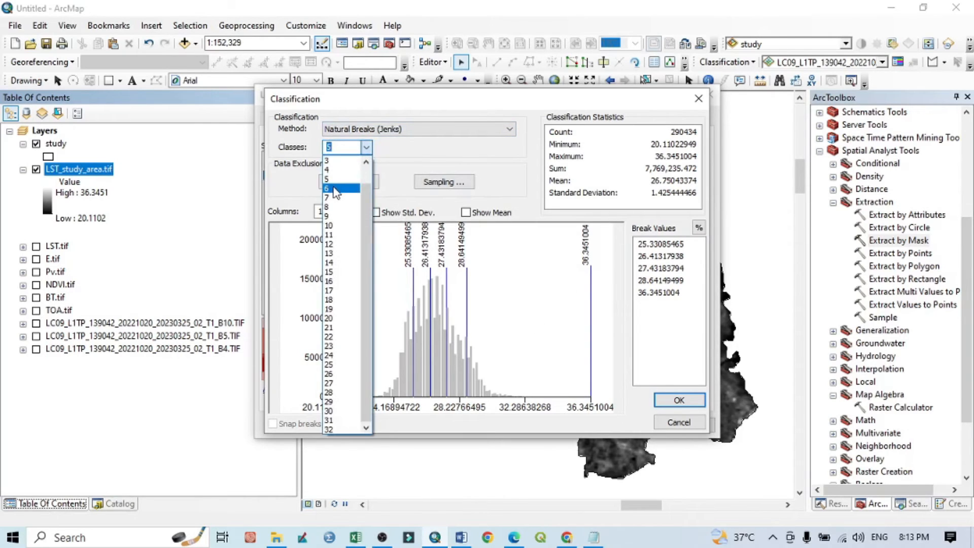
pyautogui.click(338, 192)
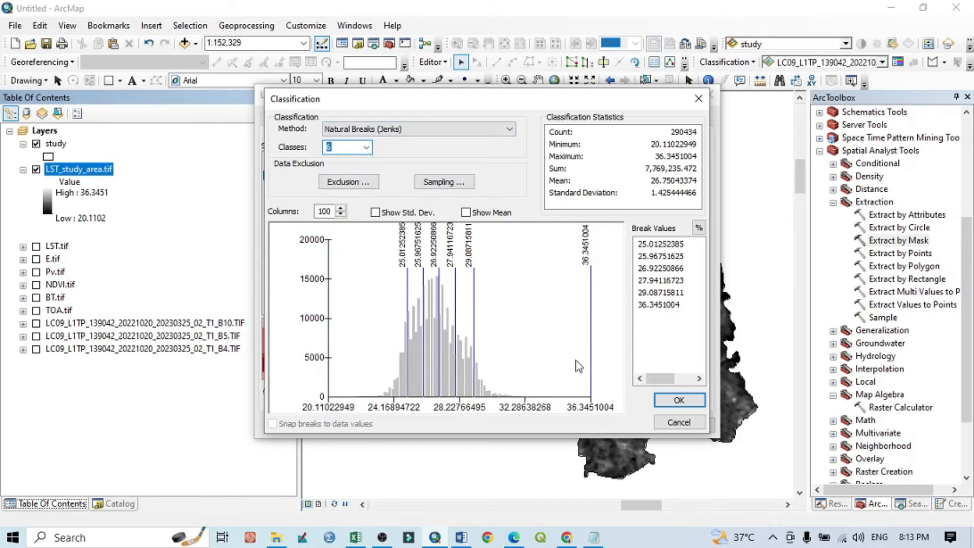
pyautogui.click(366, 147)
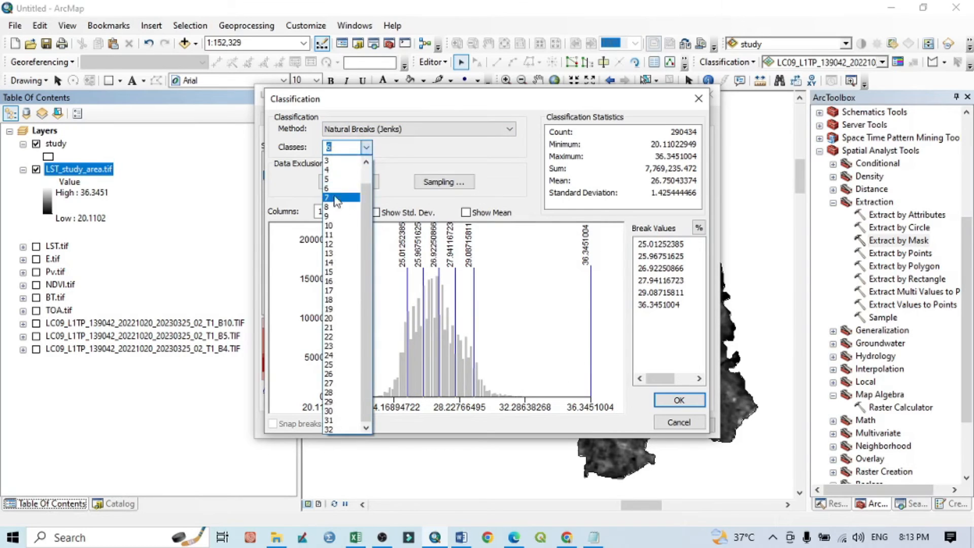
pyautogui.click(338, 181)
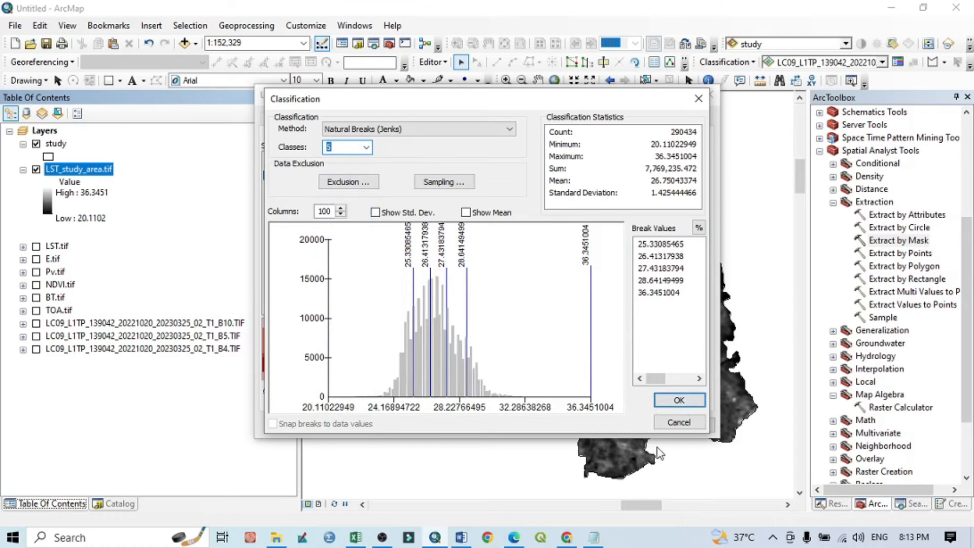
pyautogui.click(676, 399)
pyautogui.click(688, 425)
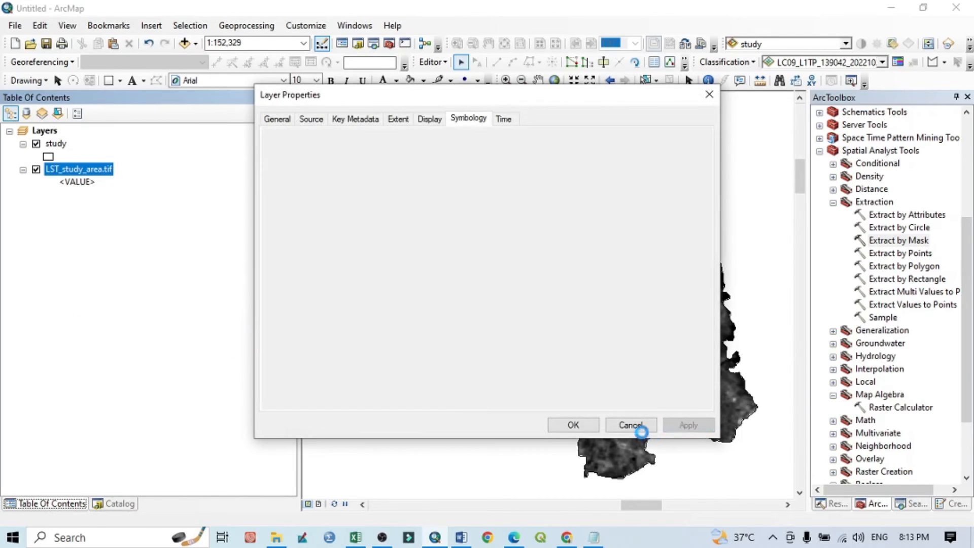
pyautogui.click(573, 425)
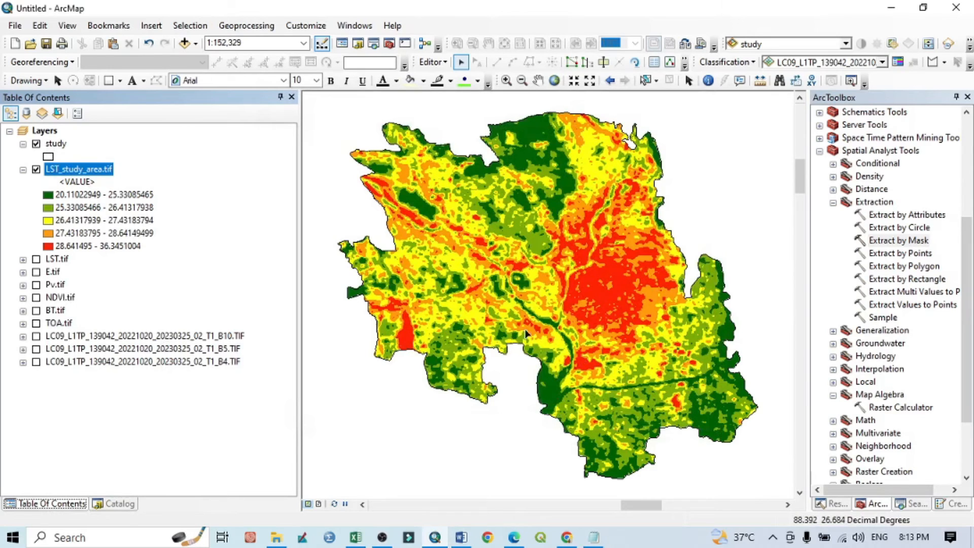
# Switch to layout view and enlarge the data frame on all sides so it nearly fills the page
pyautogui.click(320, 504)
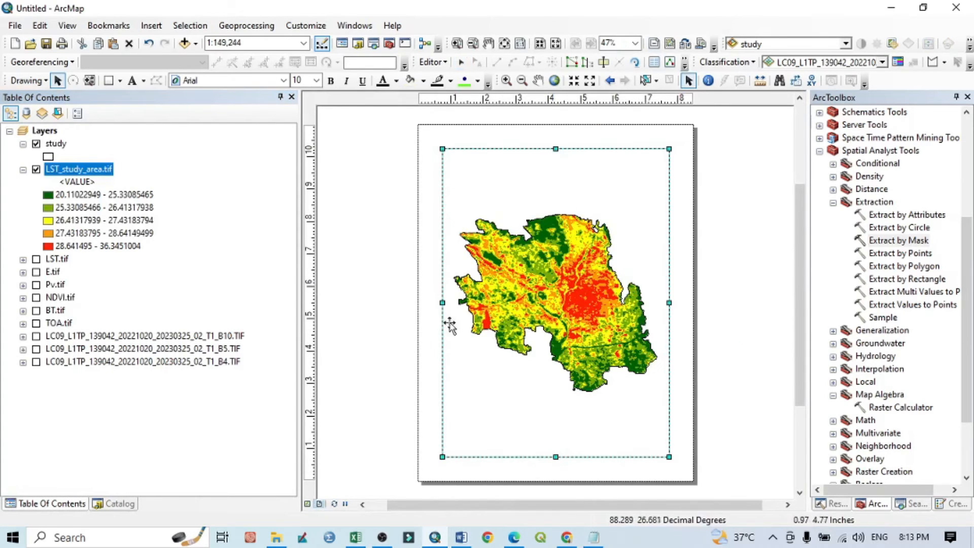
pyautogui.moveTo(443, 302); pyautogui.dragTo(431, 302)
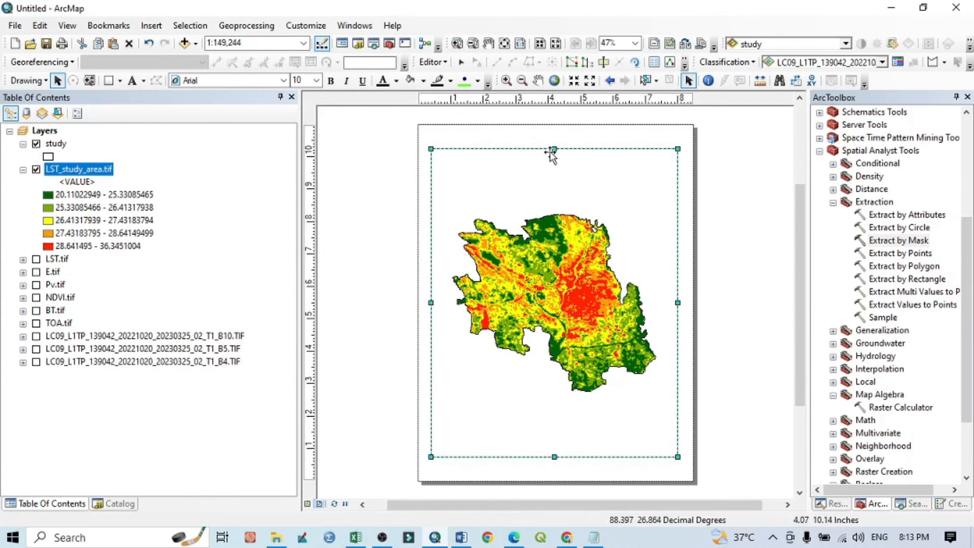
pyautogui.moveTo(553, 148); pyautogui.dragTo(554, 138)
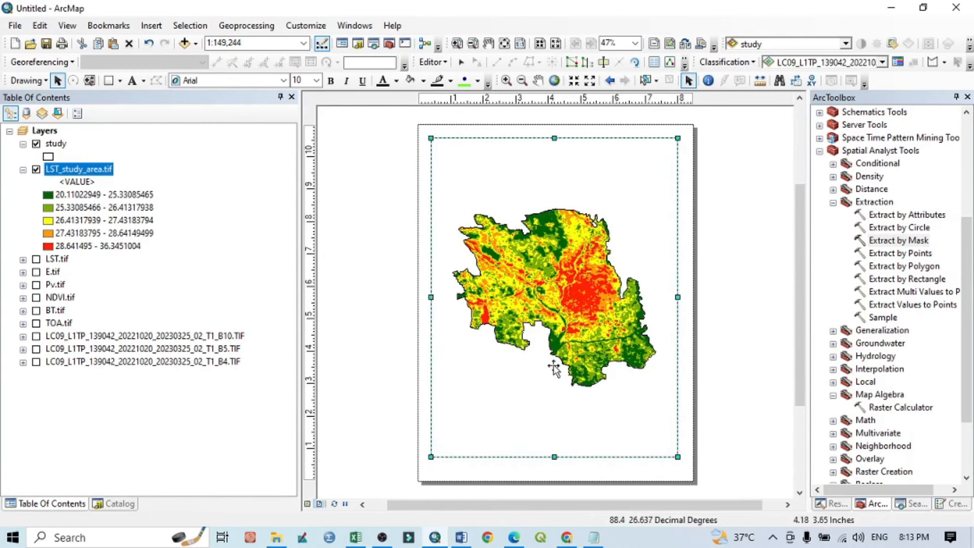
pyautogui.moveTo(555, 456); pyautogui.dragTo(556, 467)
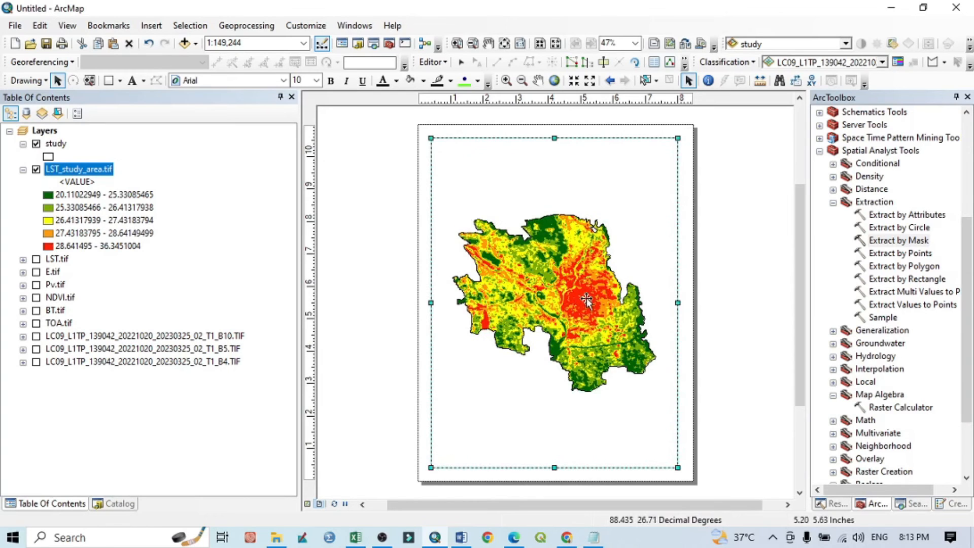
# Add a graticule of meridians and parallels to the data frame, keeping the wizard's default settings
pyautogui.rightClick(622, 181)
pyautogui.click(663, 439)
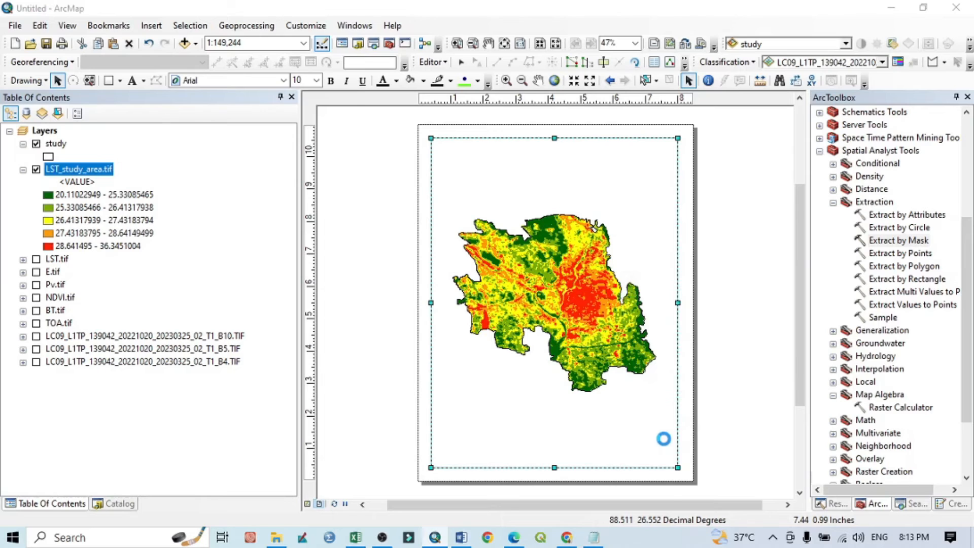
pyautogui.click(577, 133)
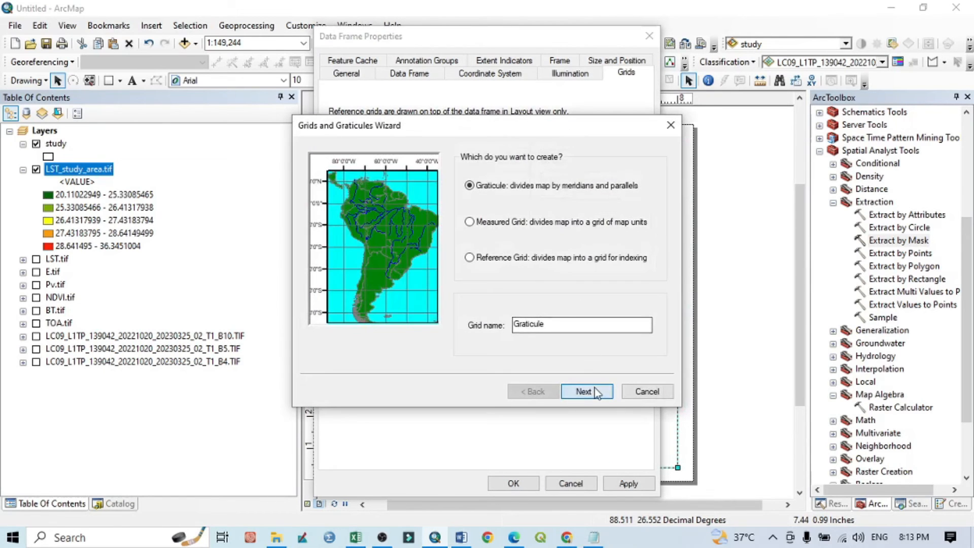
pyautogui.click(596, 391)
pyautogui.click(589, 391)
pyautogui.click(589, 391)
pyautogui.click(588, 391)
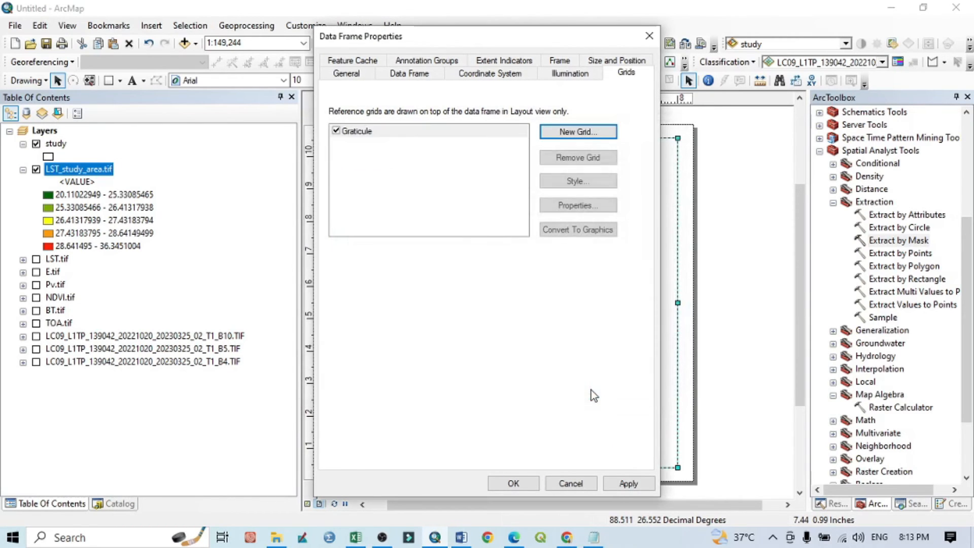
# Set the graticule interval to 1 minute on both the X and Y axes and clear the seconds
pyautogui.click(583, 205)
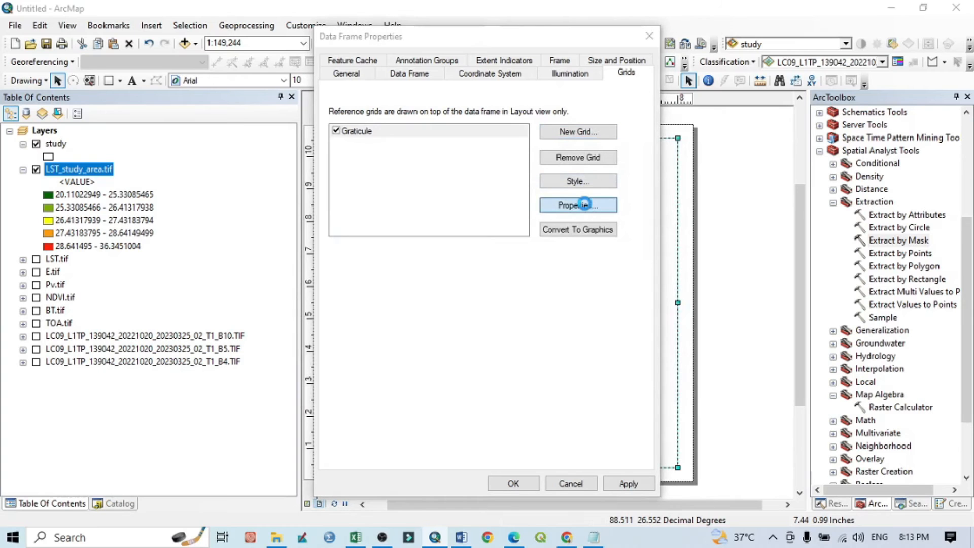
pyautogui.click(542, 105)
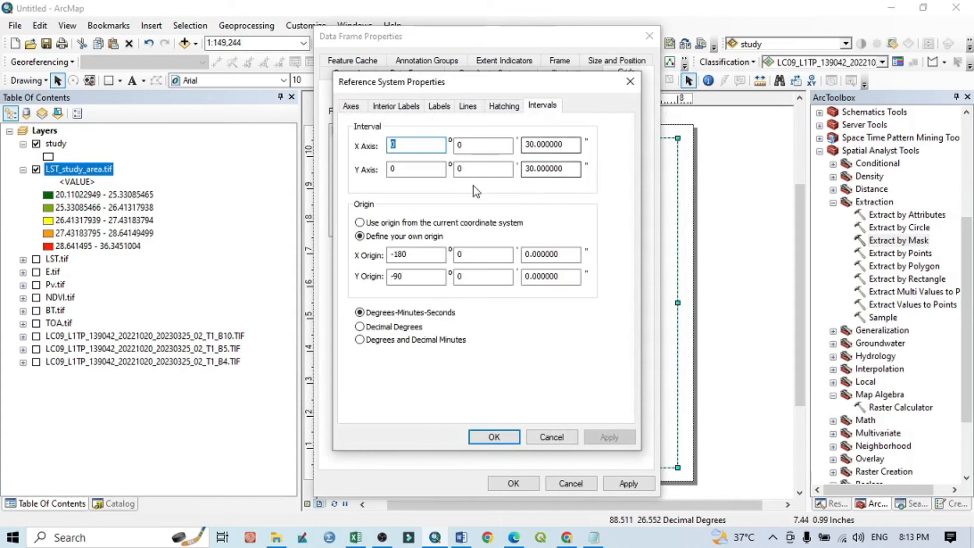
pyautogui.press('Tab')
pyautogui.press('Tab')
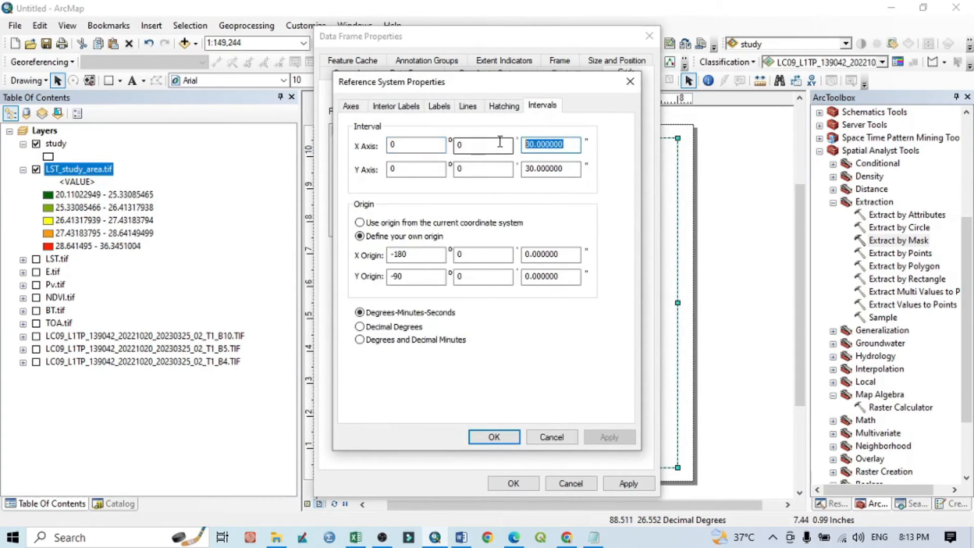
pyautogui.press('BackSpace')
pyautogui.doubleClick(551, 169)
pyautogui.press('BackSpace')
pyautogui.doubleClick(458, 146)
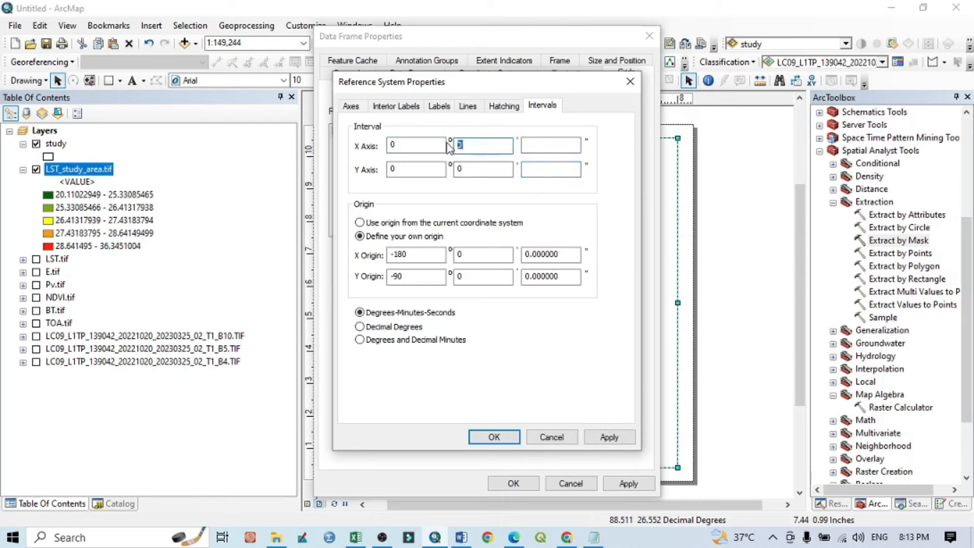
pyautogui.doubleClick(459, 168)
pyautogui.write('1')
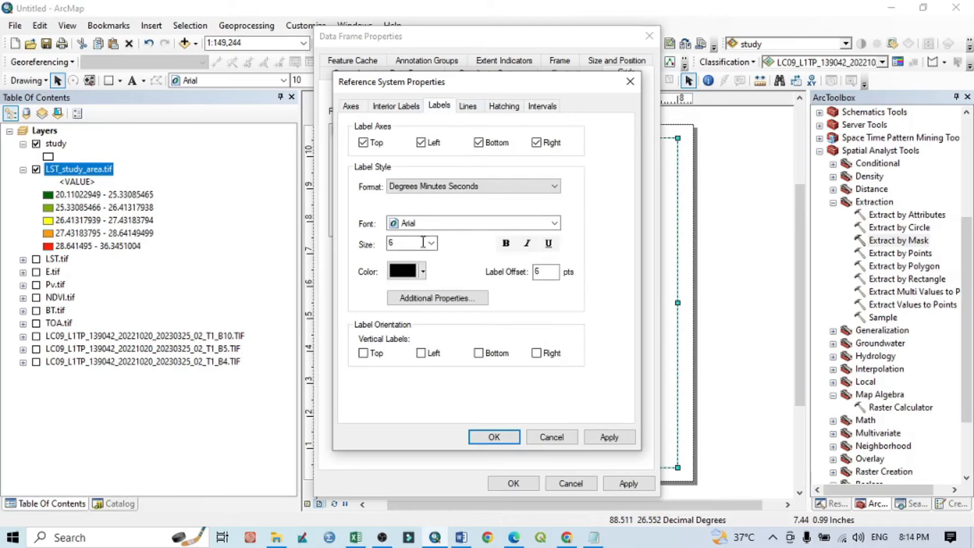
# Set the graticule label size to 16, make the left and right labels vertical, and apply the grid
pyautogui.click(431, 243)
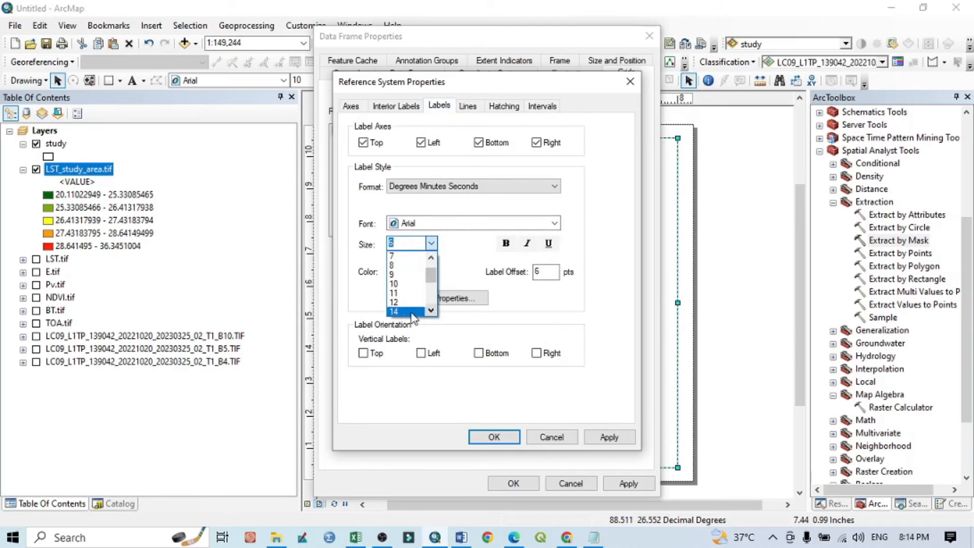
pyautogui.click(431, 312)
pyautogui.click(400, 311)
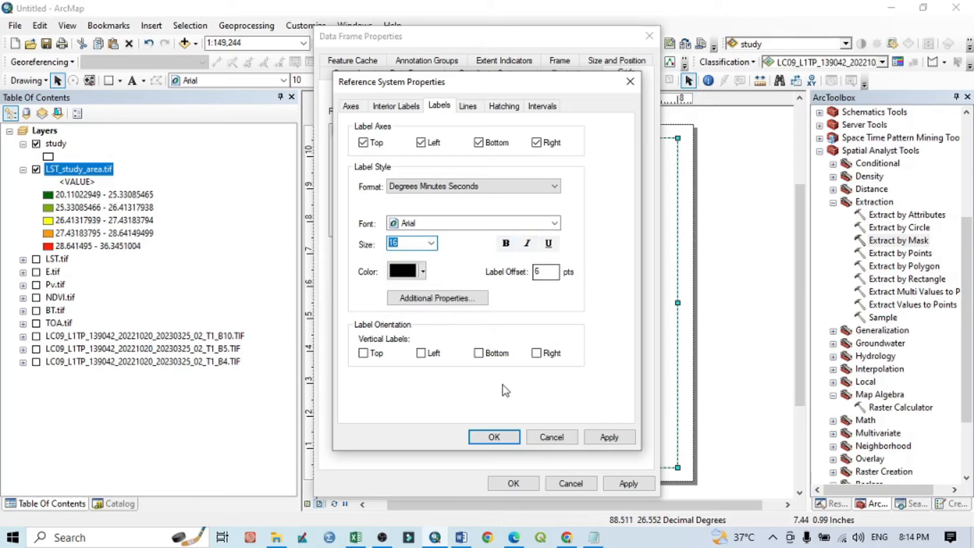
pyautogui.click(422, 353)
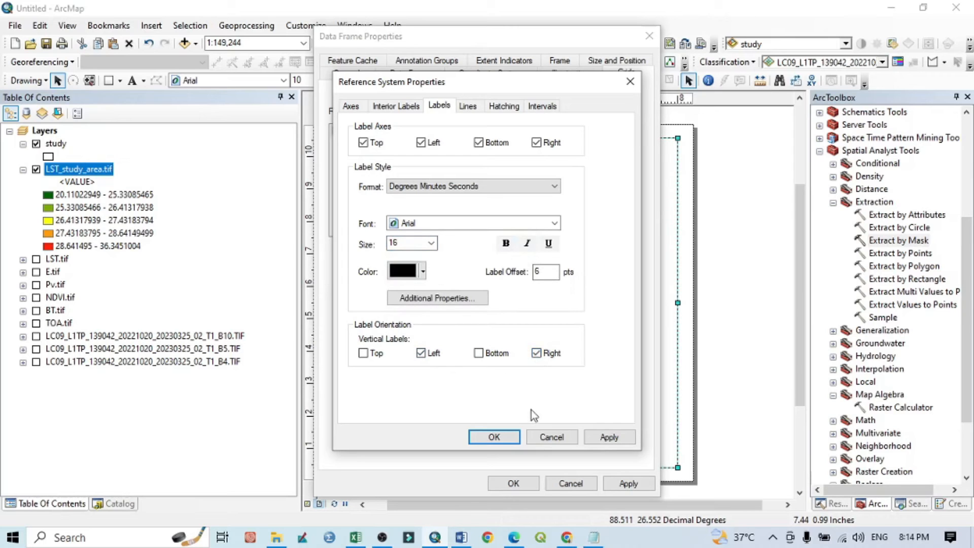
pyautogui.click(494, 436)
pyautogui.click(604, 483)
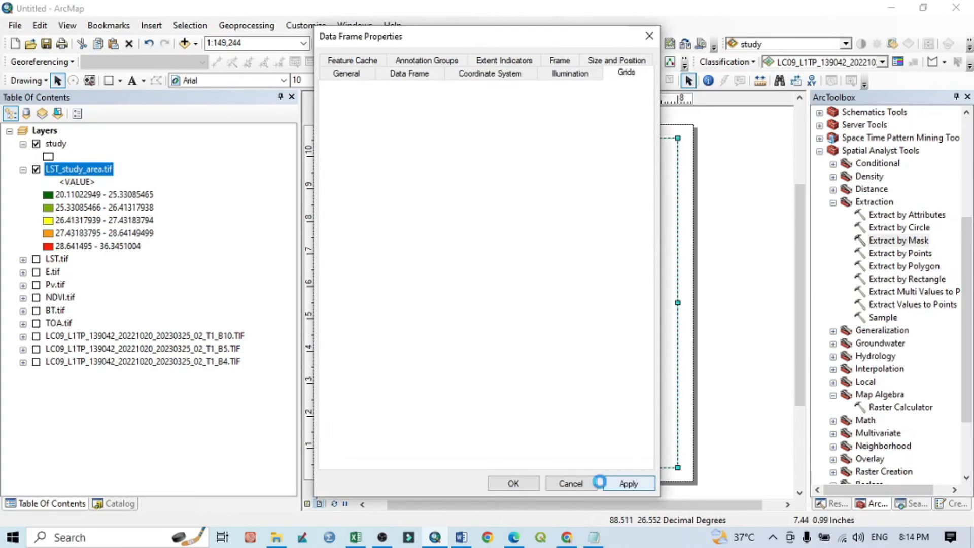
pyautogui.click(512, 484)
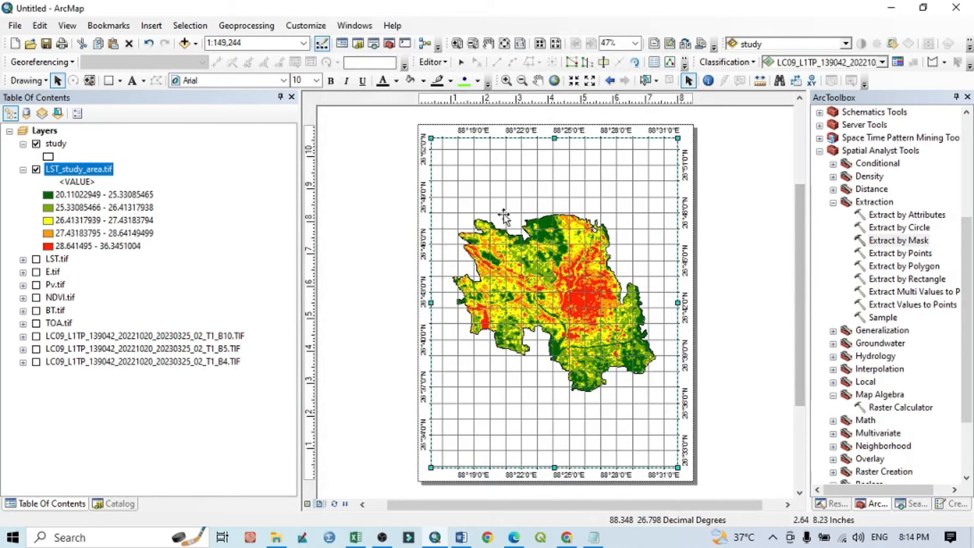
# Zoom the layout's data frame to the LST_study_area.tif layer
pyautogui.rightClick(90, 173)
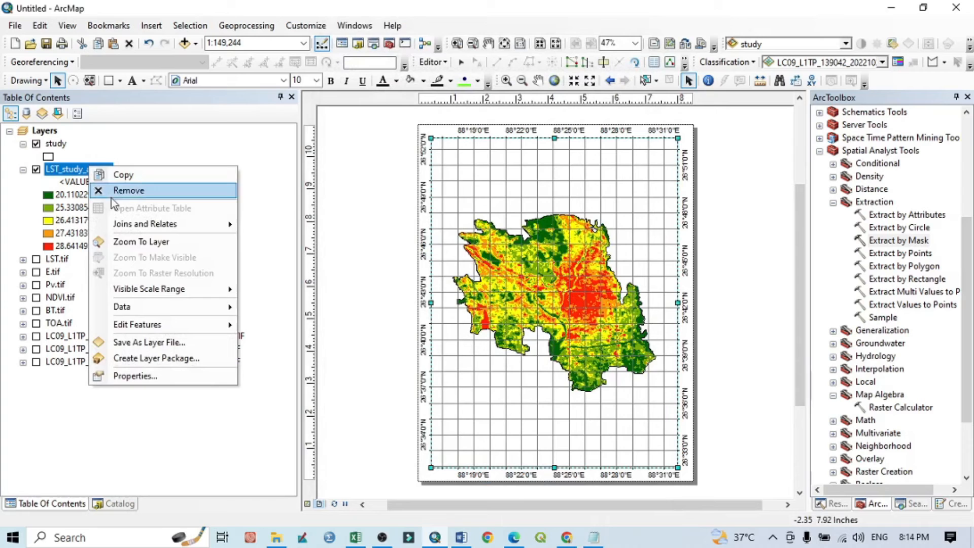
pyautogui.click(147, 239)
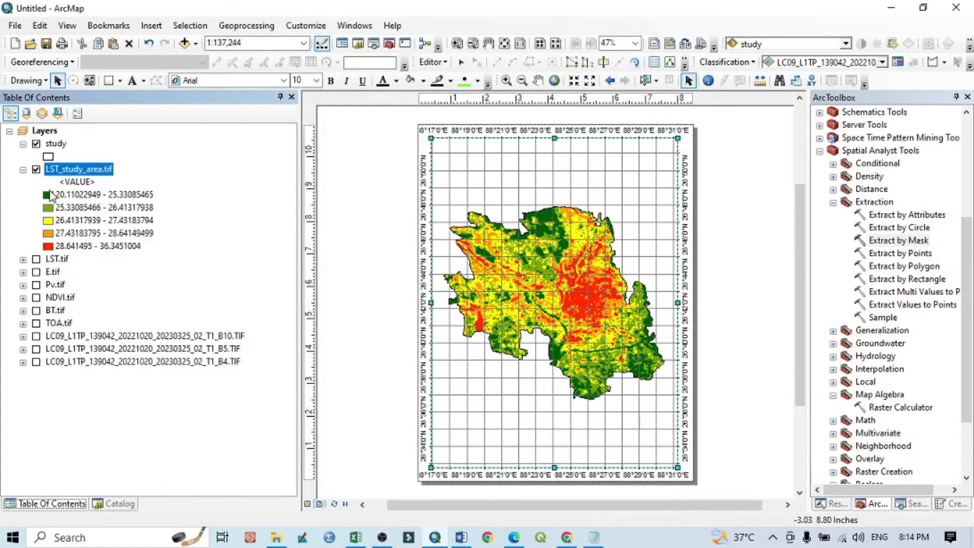
pyautogui.rightClick(78, 168)
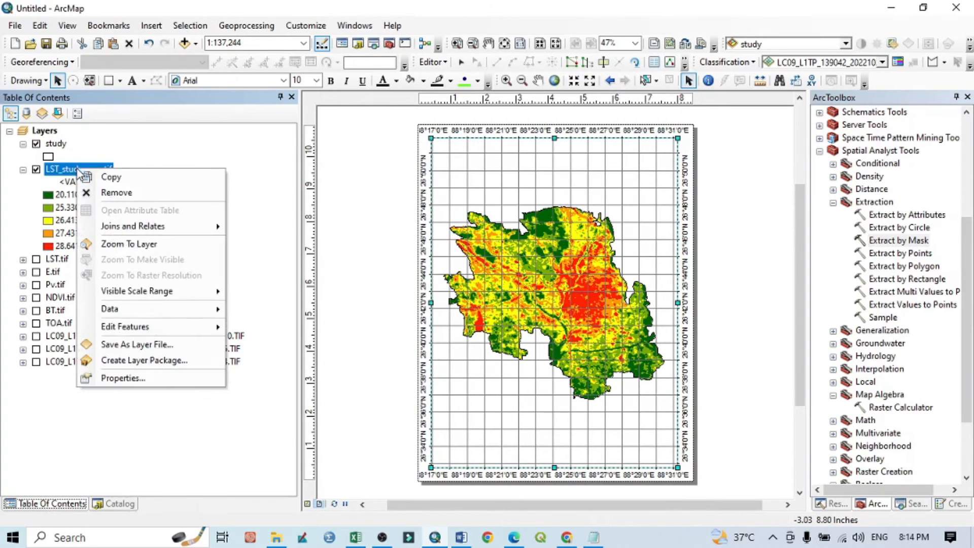
pyautogui.click(182, 381)
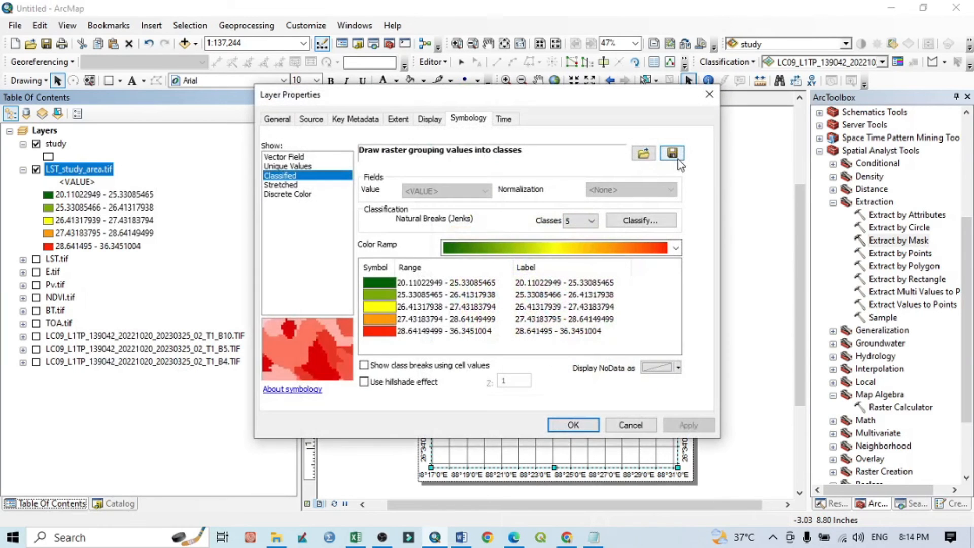
pyautogui.click(708, 92)
# Change the graticule interval to 3 minutes on both the X and Y axes and apply it to the data frame
pyautogui.rightClick(645, 209)
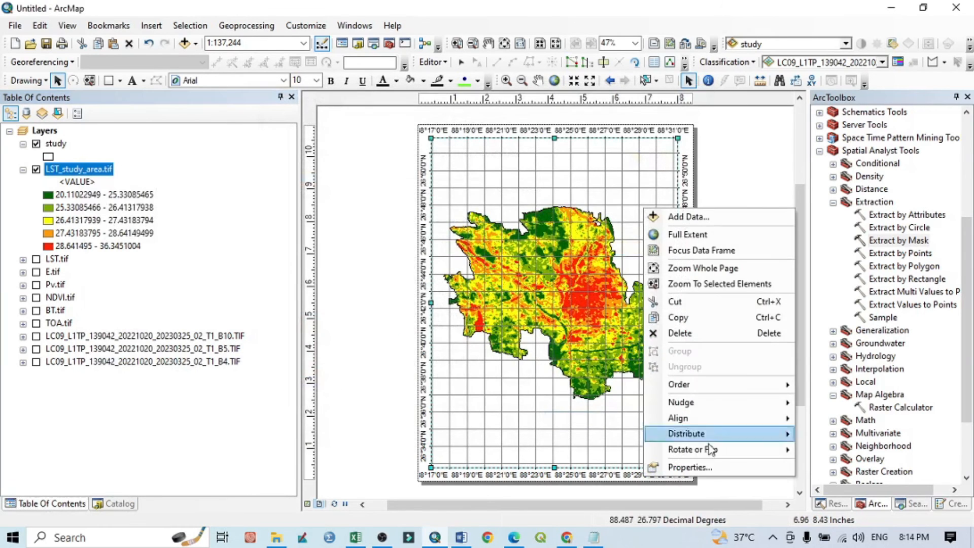
pyautogui.click(707, 465)
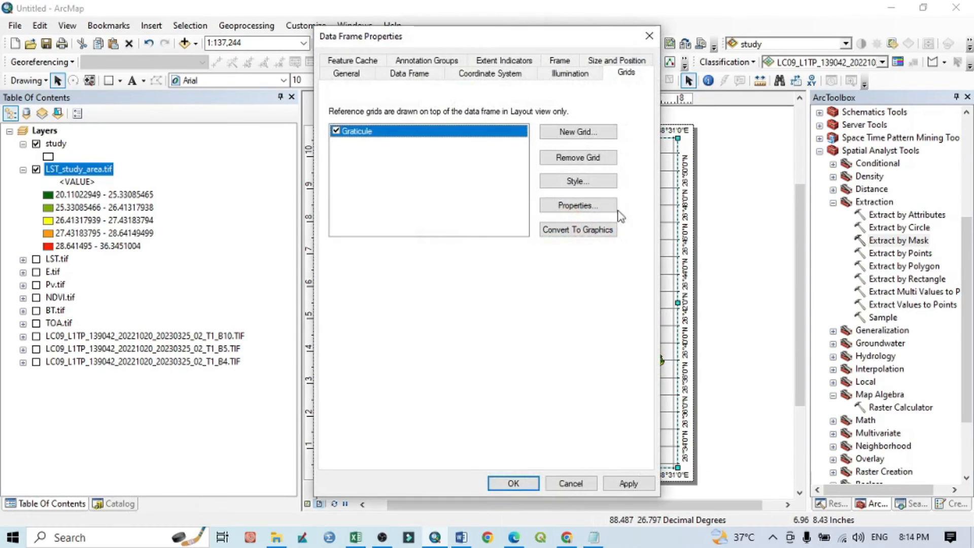
pyautogui.click(588, 206)
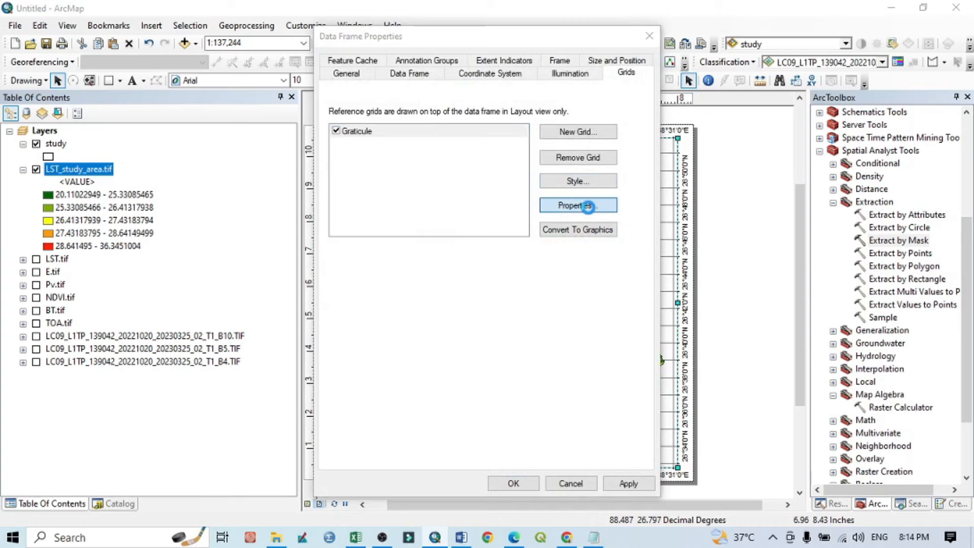
pyautogui.click(541, 107)
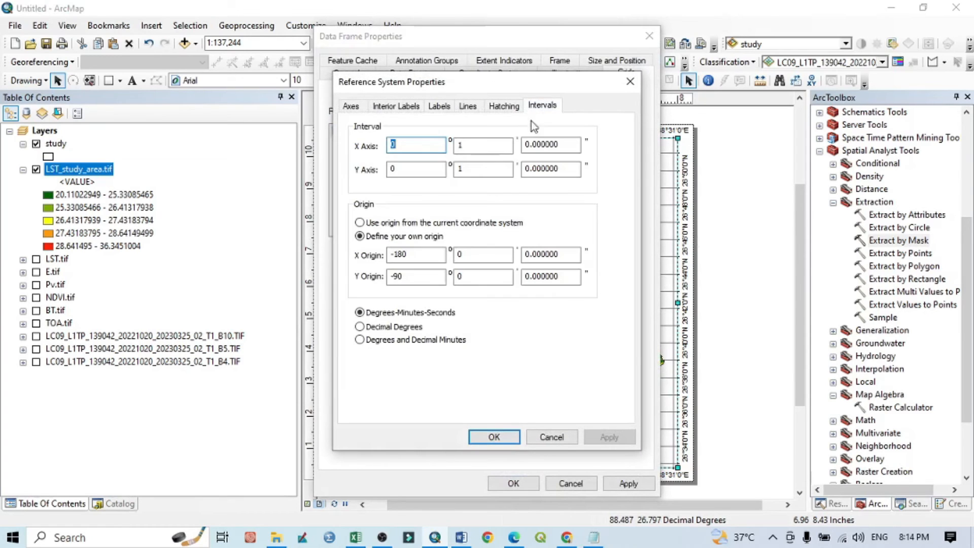
pyautogui.doubleClick(456, 144)
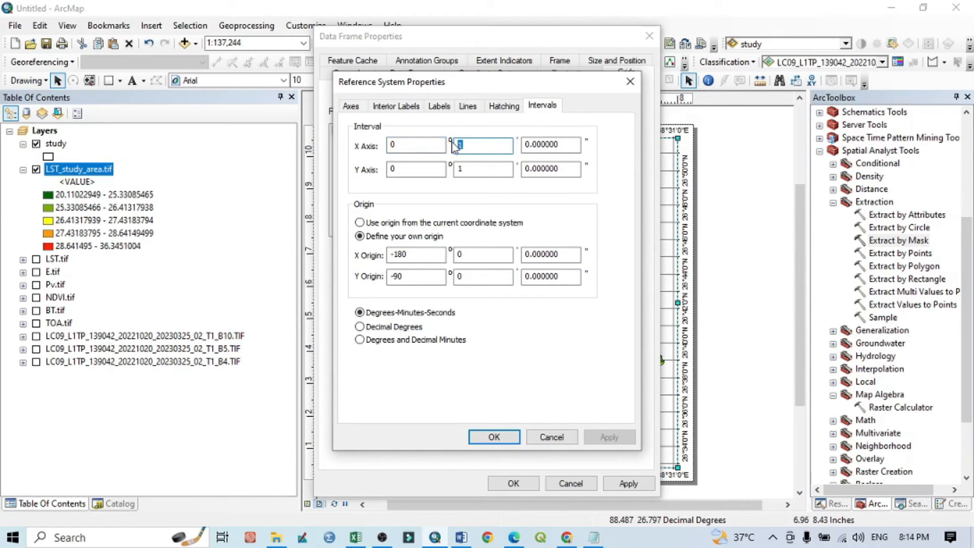
pyautogui.write('3')
pyautogui.doubleClick(459, 169)
pyautogui.write('3')
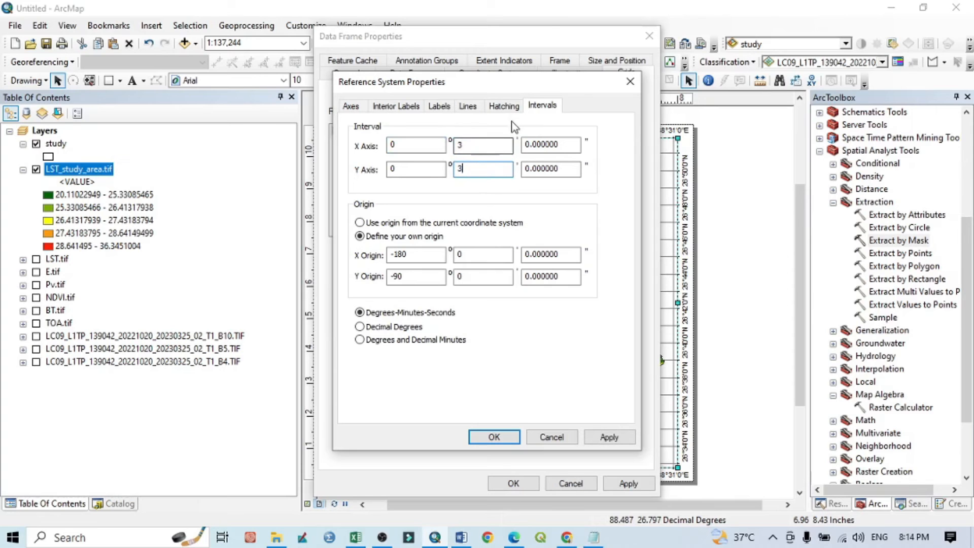
pyautogui.click(608, 436)
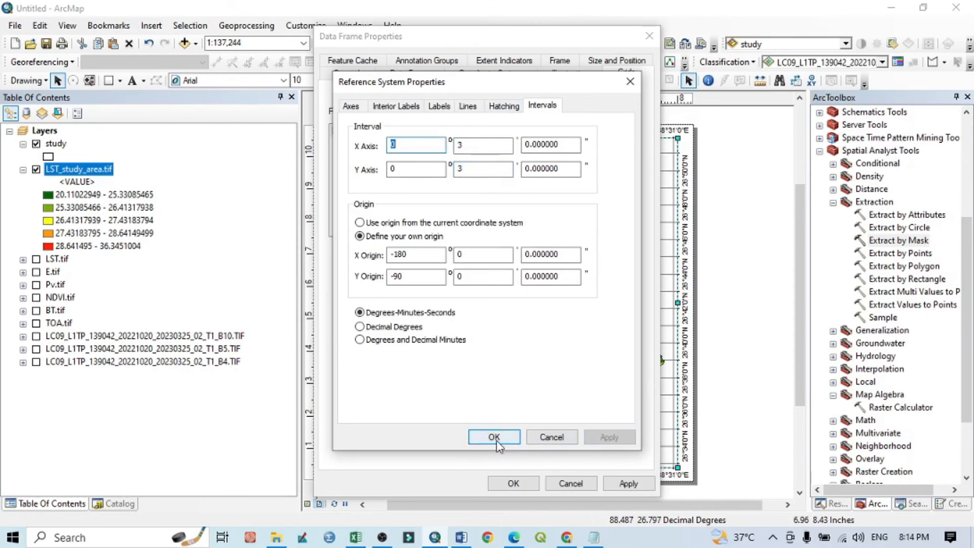
pyautogui.click(495, 436)
pyautogui.click(629, 483)
pyautogui.click(525, 485)
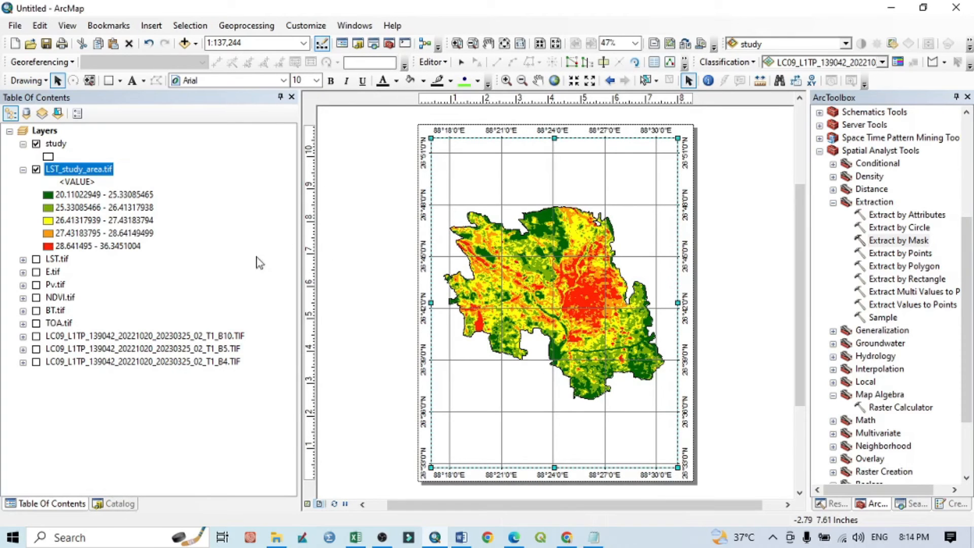
# Insert a legend for LST_study_area.tif only, with default wizard settings, and place it in the map frame's lower-left corner
pyautogui.click(151, 25)
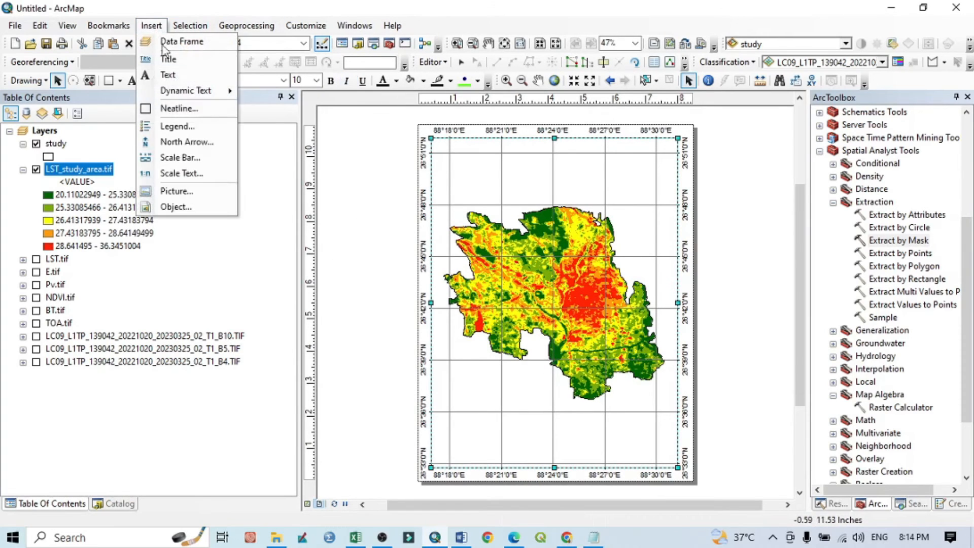
pyautogui.click(181, 130)
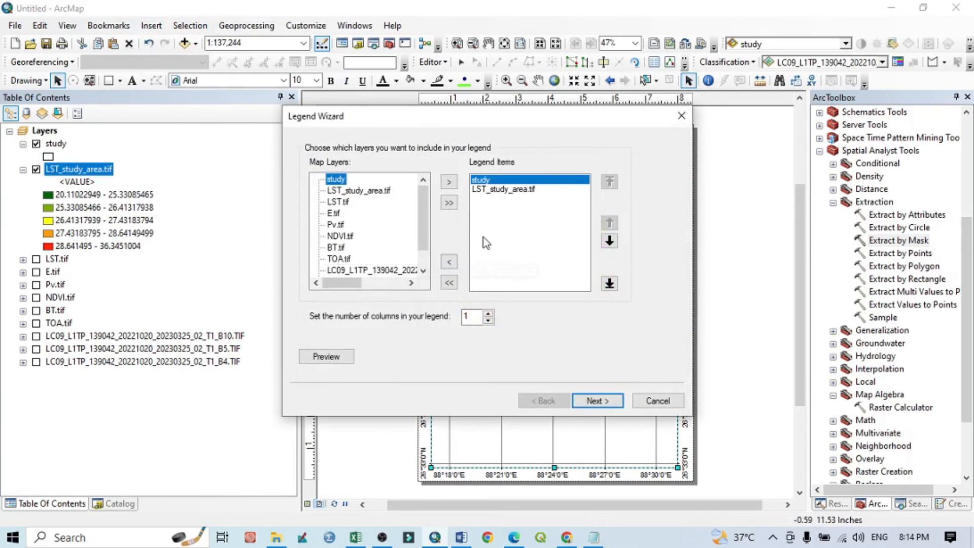
pyautogui.click(449, 264)
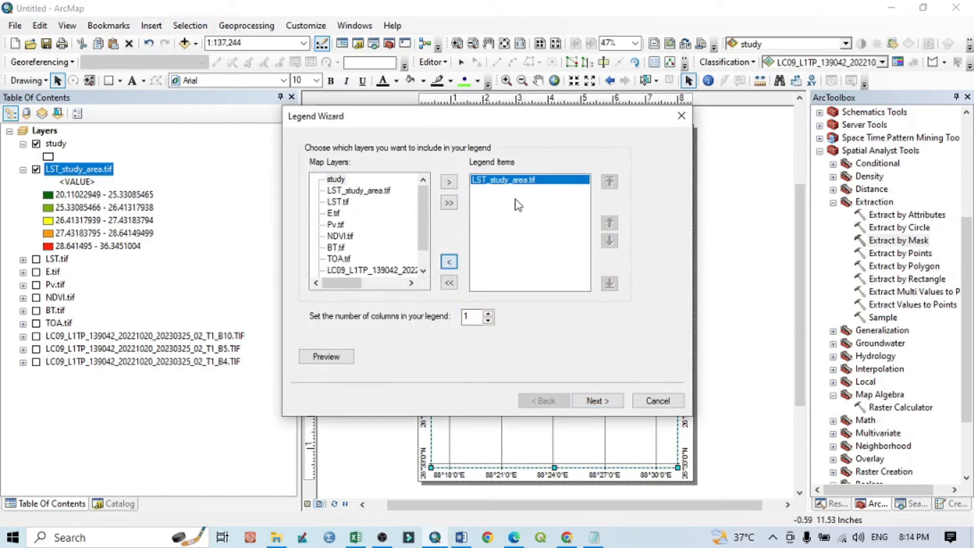
pyautogui.click(598, 401)
pyautogui.click(598, 401)
pyautogui.click(598, 400)
pyautogui.click(597, 401)
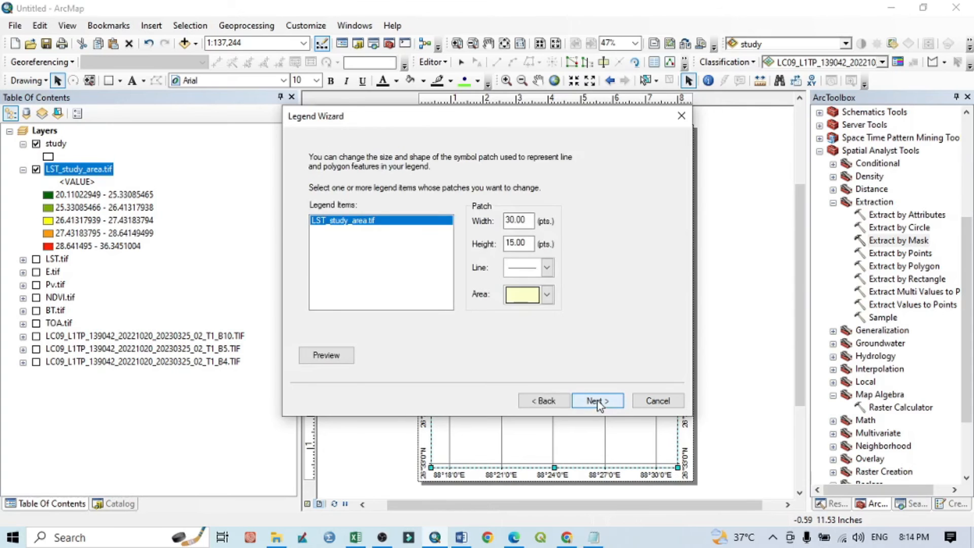
pyautogui.click(598, 401)
pyautogui.click(597, 401)
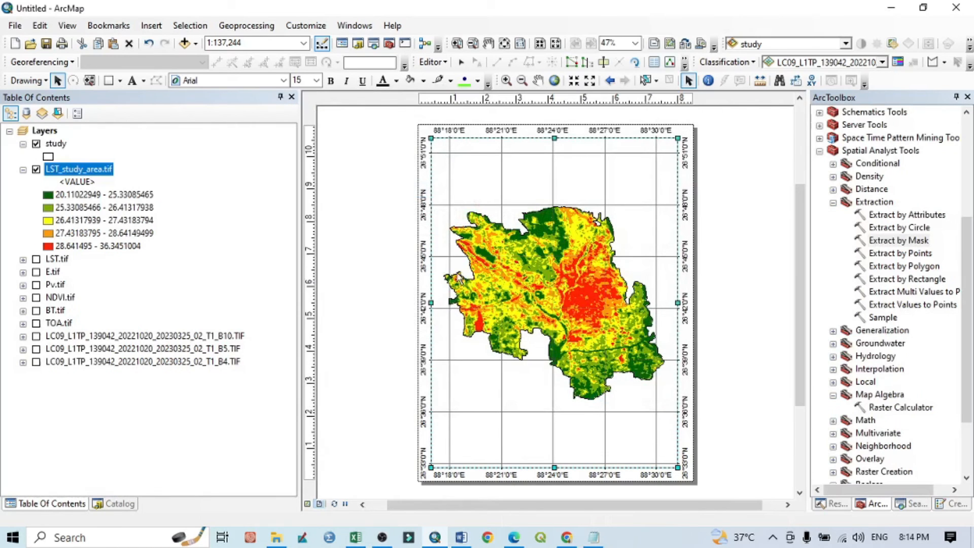
pyautogui.moveTo(531, 300); pyautogui.dragTo(470, 407)
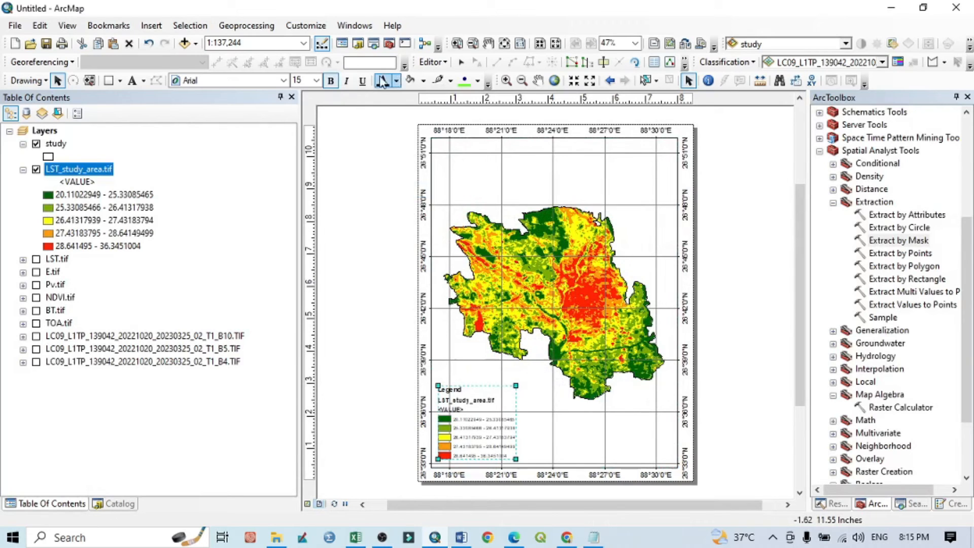
# Format the legend text as bold at size 18
pyautogui.click(316, 81)
pyautogui.click(303, 170)
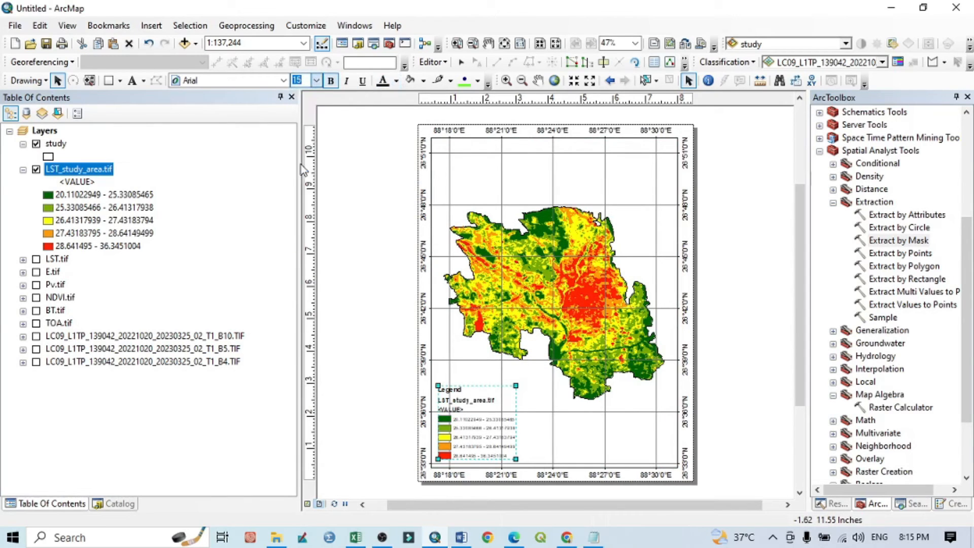
pyautogui.write('18')
pyautogui.press('Return')
pyautogui.click(330, 80)
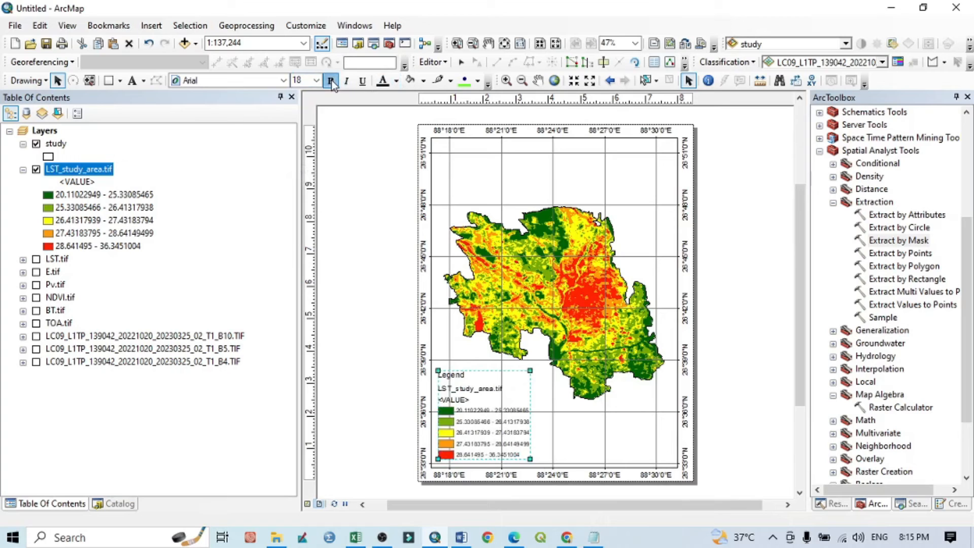
pyautogui.click(710, 430)
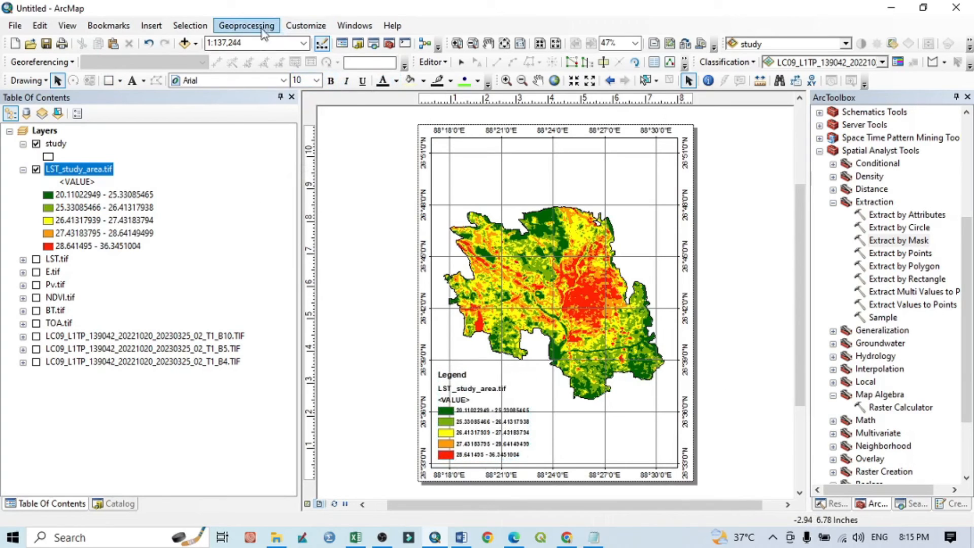
# Insert the four-pointed star north arrow with N, E, S and W letters, and place it enlarged in the map frame's upper-right area
pyautogui.click(151, 25)
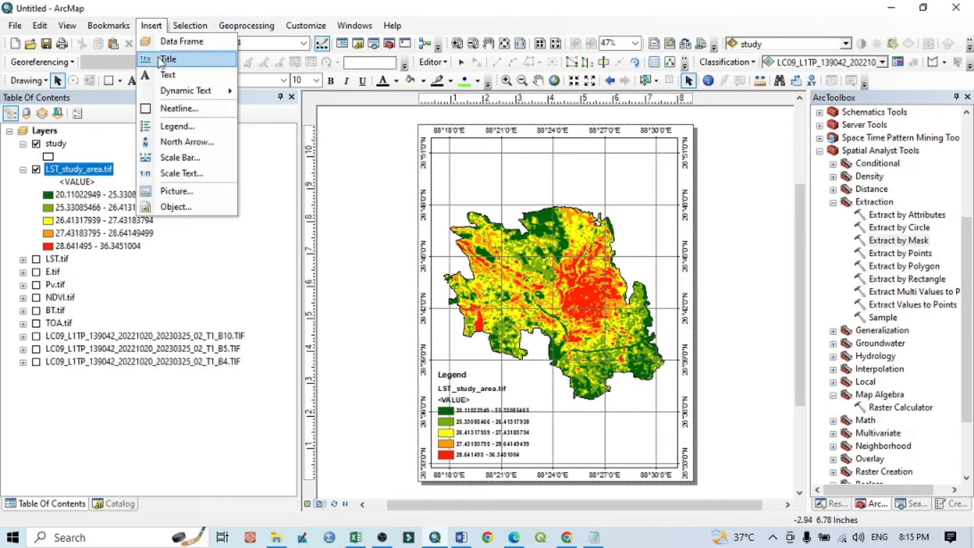
pyautogui.click(163, 143)
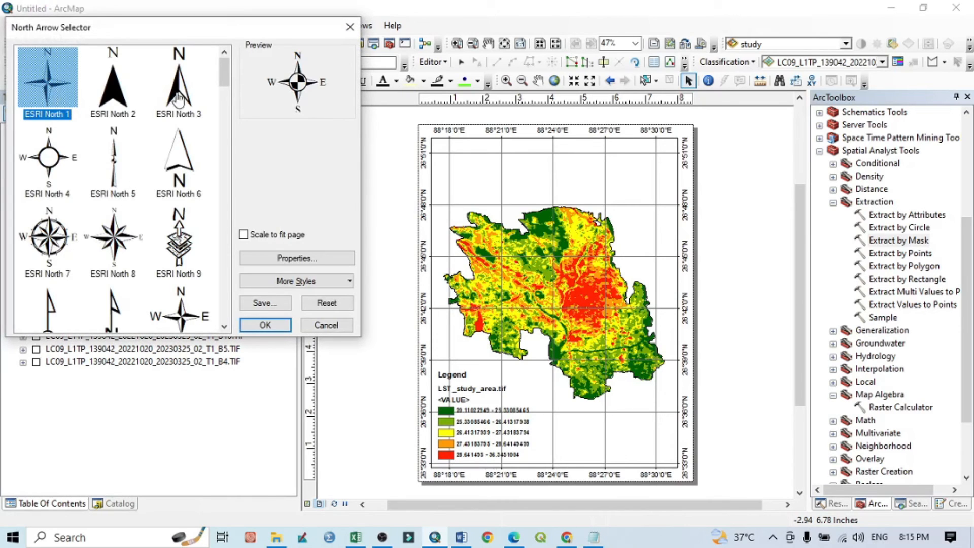
pyautogui.click(185, 312)
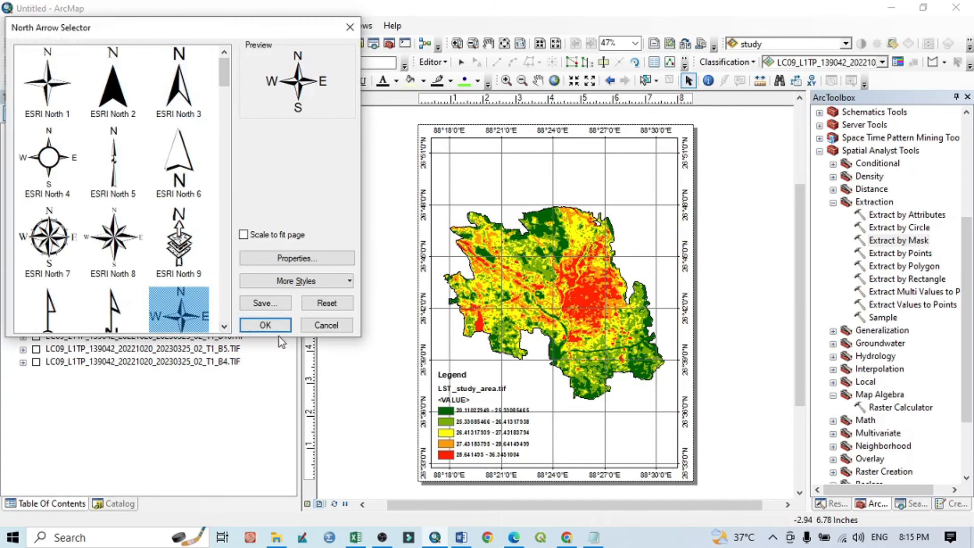
pyautogui.click(265, 325)
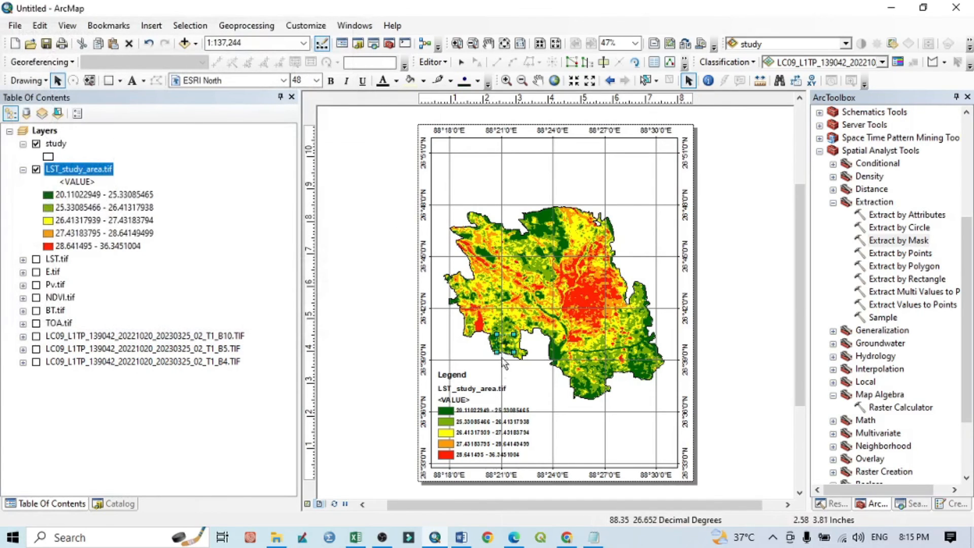
pyautogui.moveTo(506, 345); pyautogui.dragTo(668, 223)
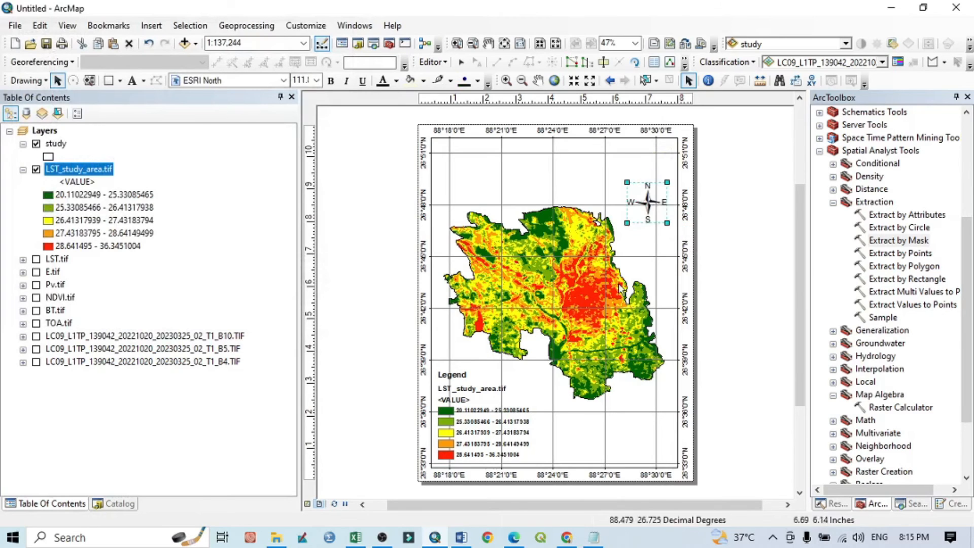
# Create a Scale Line 3 scale bar with 2 subdivisions, one division before zero, and the unit label below center
pyautogui.click(151, 26)
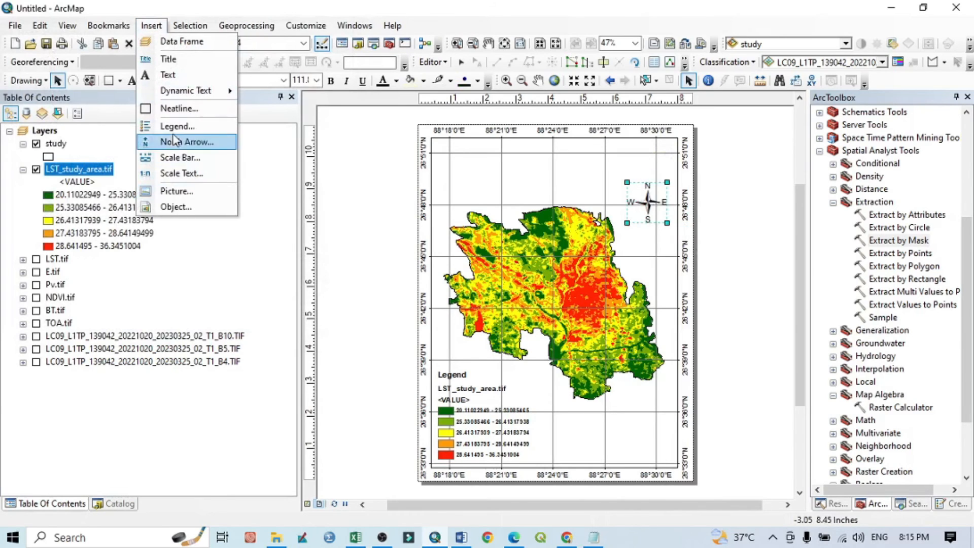
pyautogui.click(189, 159)
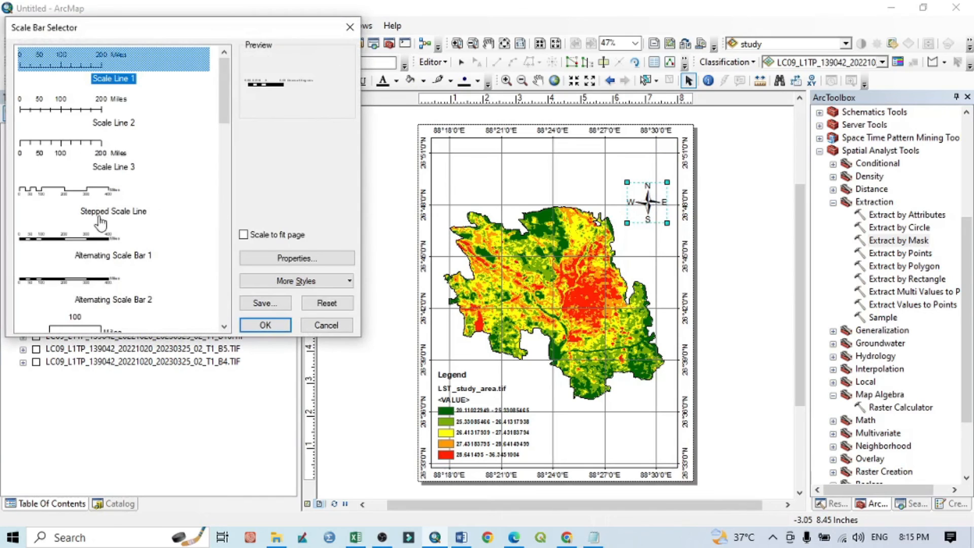
pyautogui.click(84, 148)
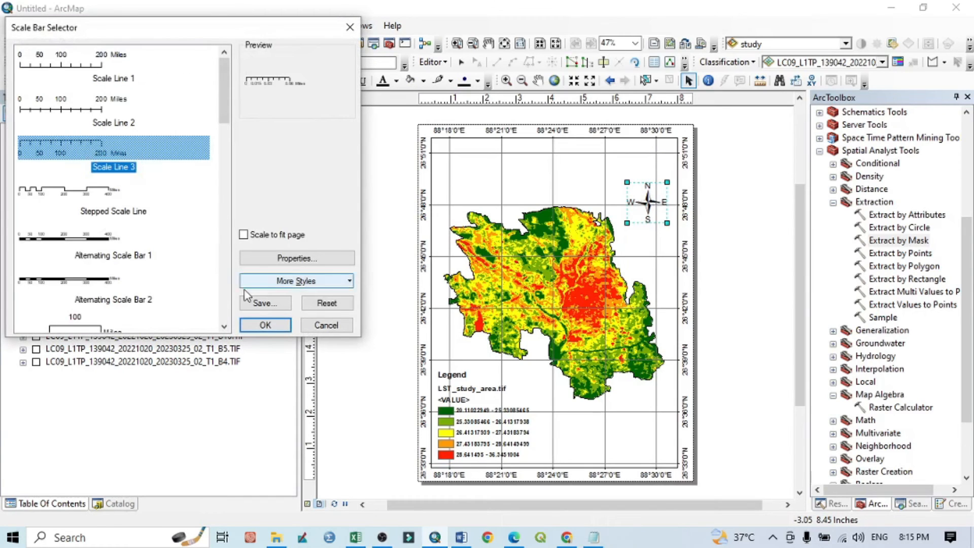
pyautogui.click(303, 257)
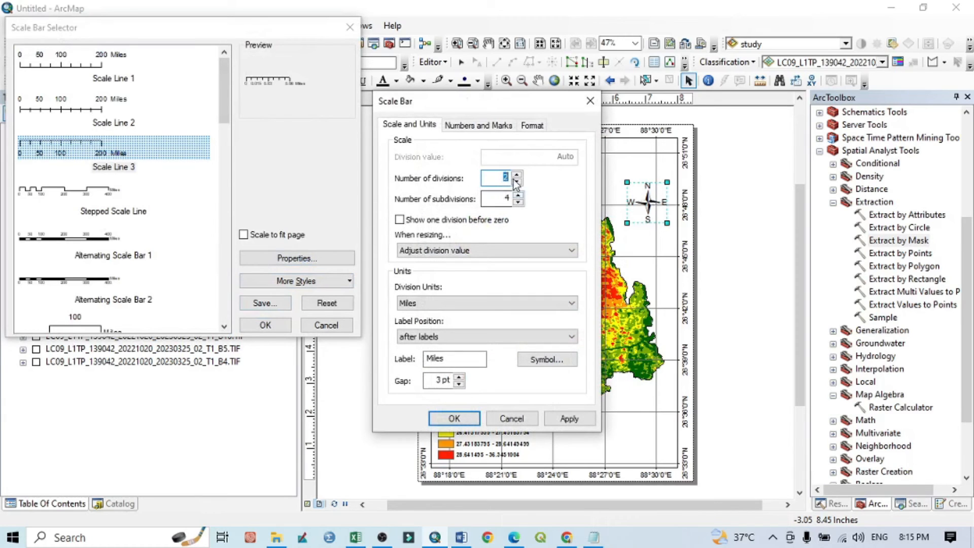
pyautogui.click(518, 202)
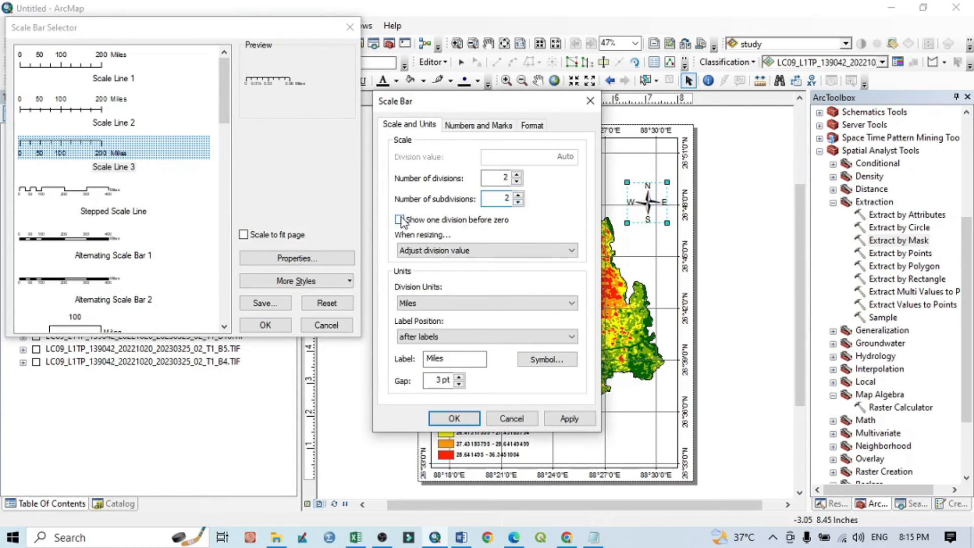
pyautogui.click(471, 339)
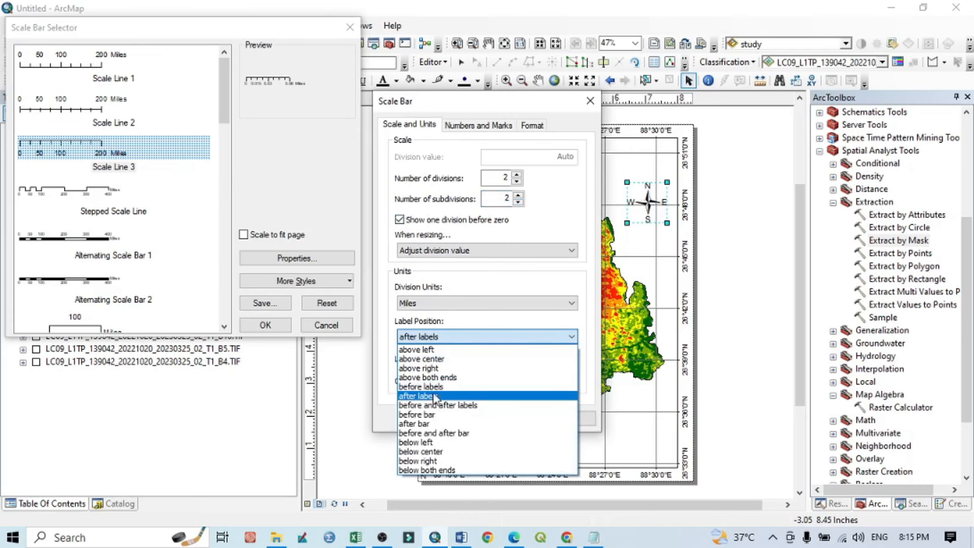
pyautogui.click(435, 452)
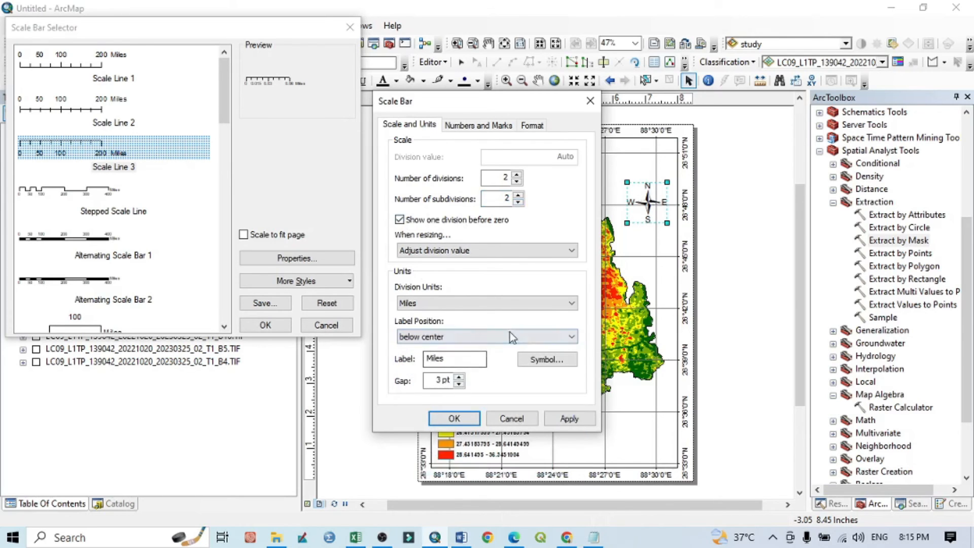
# Set the scale bar's division units to Kilometers and place the bar in the map frame's lower-right area
pyautogui.click(501, 306)
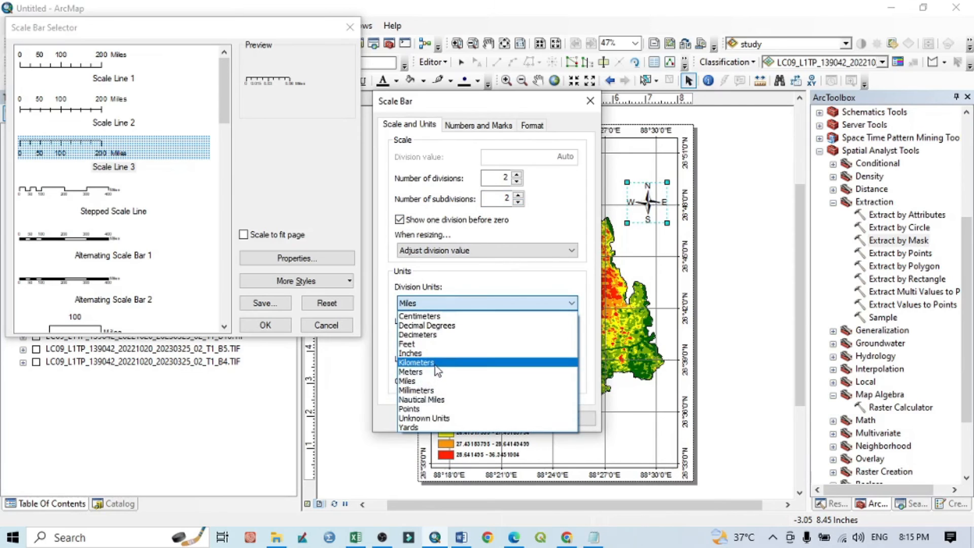
pyautogui.click(435, 361)
pyautogui.click(569, 418)
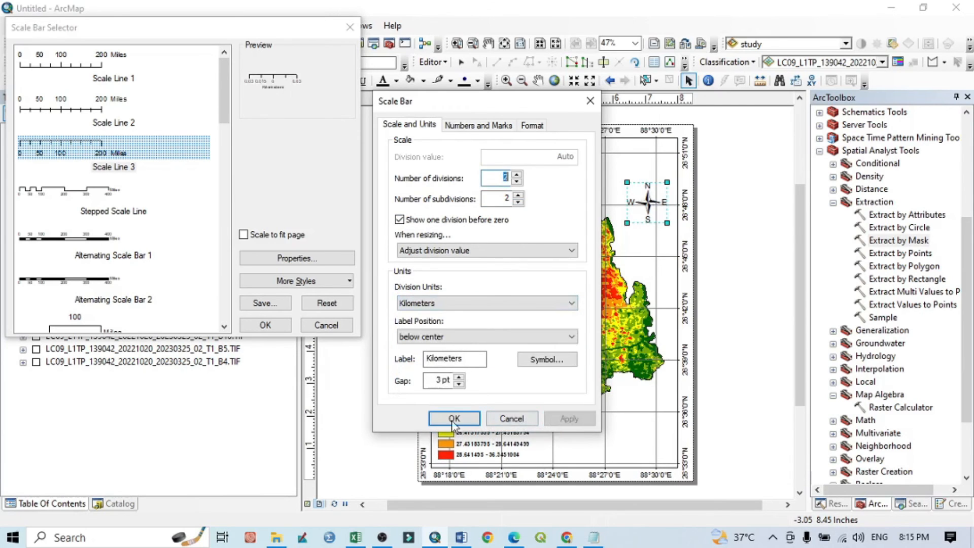
pyautogui.click(454, 418)
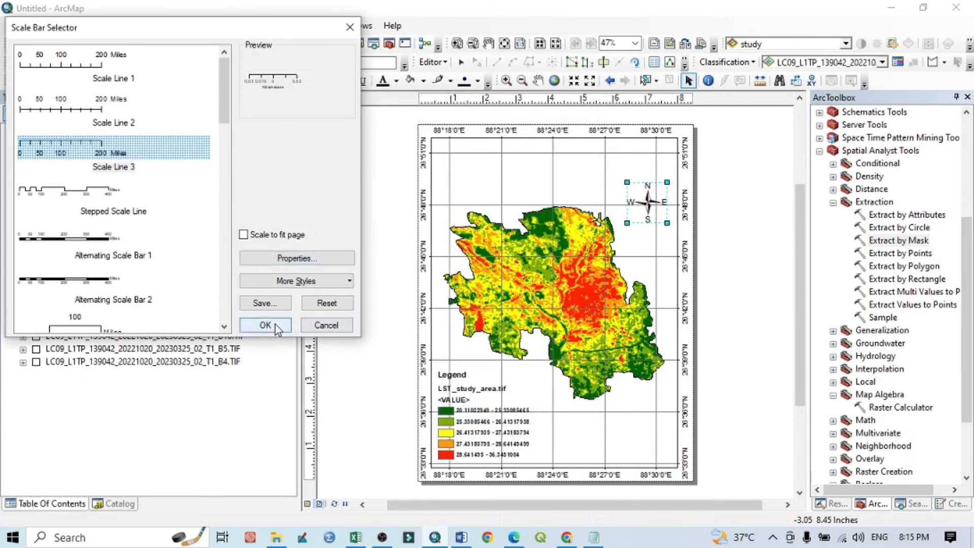
pyautogui.click(266, 324)
pyautogui.moveTo(536, 315); pyautogui.dragTo(575, 446)
# Format the scale bar text as bold at size 16, and enlarge the bar within the map frame's lower-right corner
pyautogui.click(316, 80)
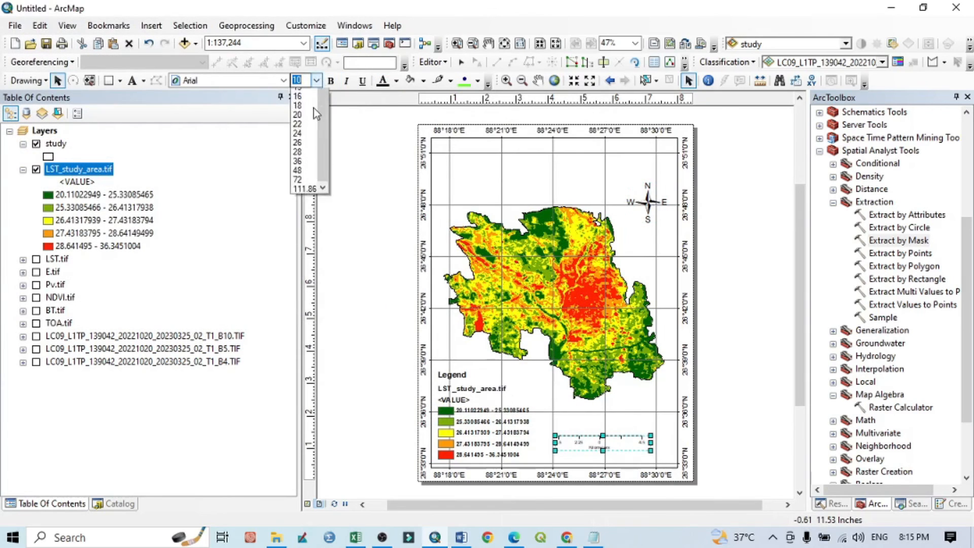
pyautogui.click(302, 155)
pyautogui.click(330, 80)
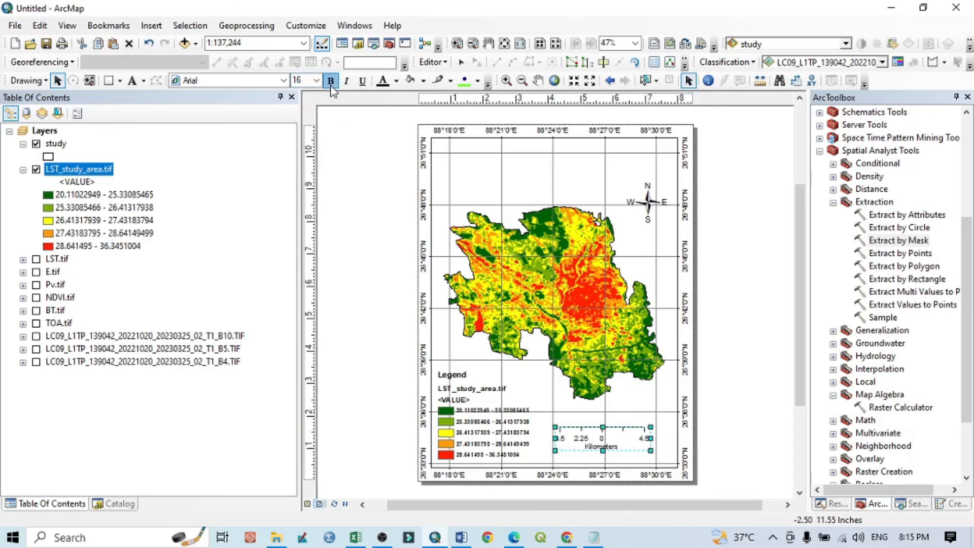
pyautogui.moveTo(650, 426); pyautogui.dragTo(614, 461)
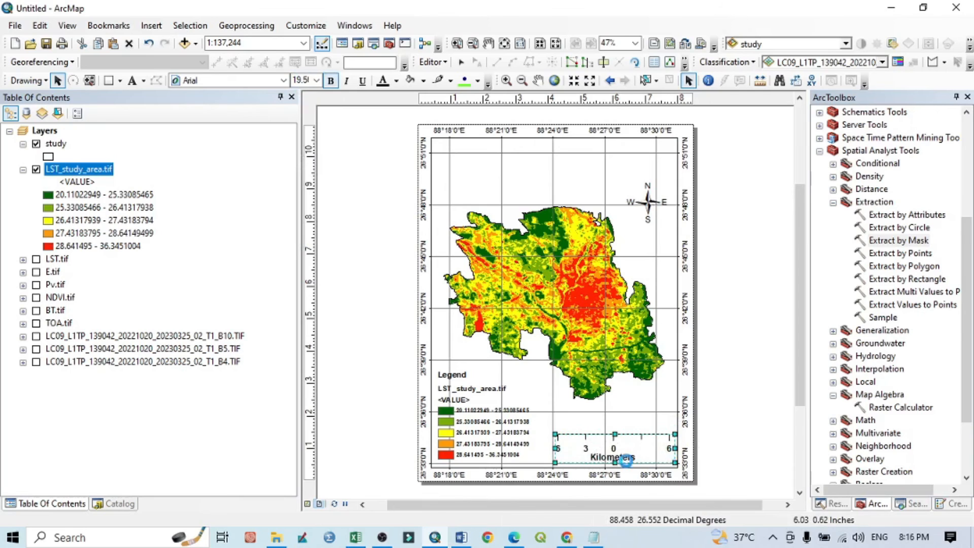
# Add the text "LST CALCULTION OF HE STUDY AREA USING LANDSAT 9 SATELLITE" above the study area map in the layout
pyautogui.click(132, 81)
pyautogui.click(463, 169)
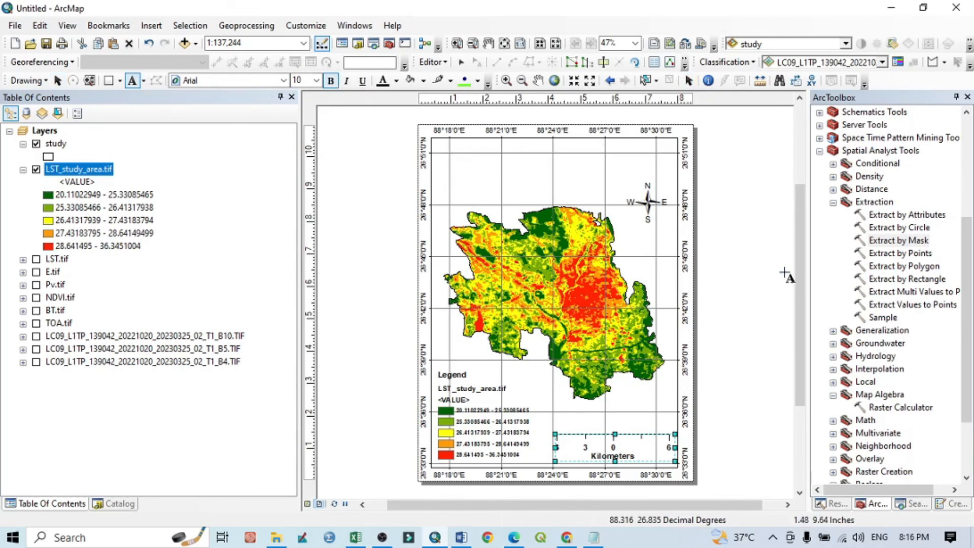
pyautogui.press('BackSpace')
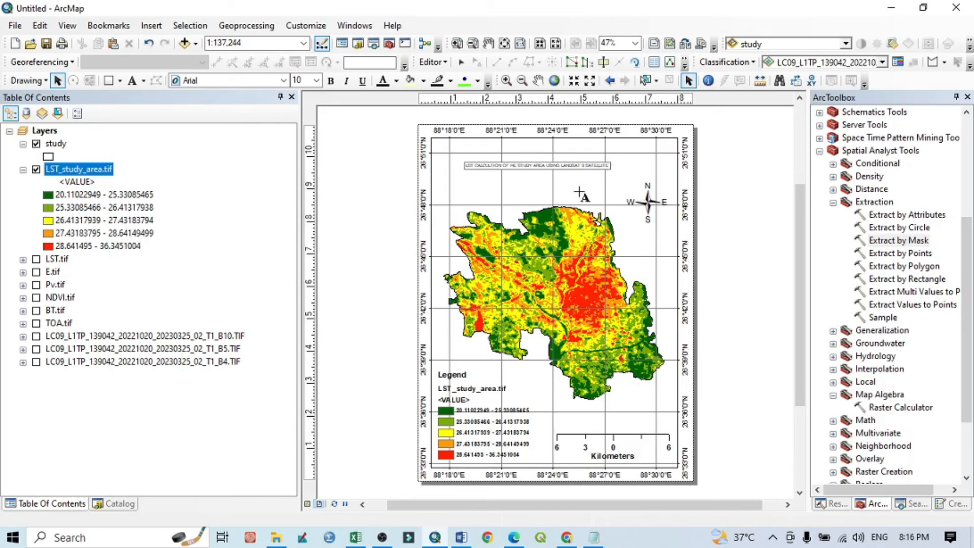
pyautogui.click(476, 168)
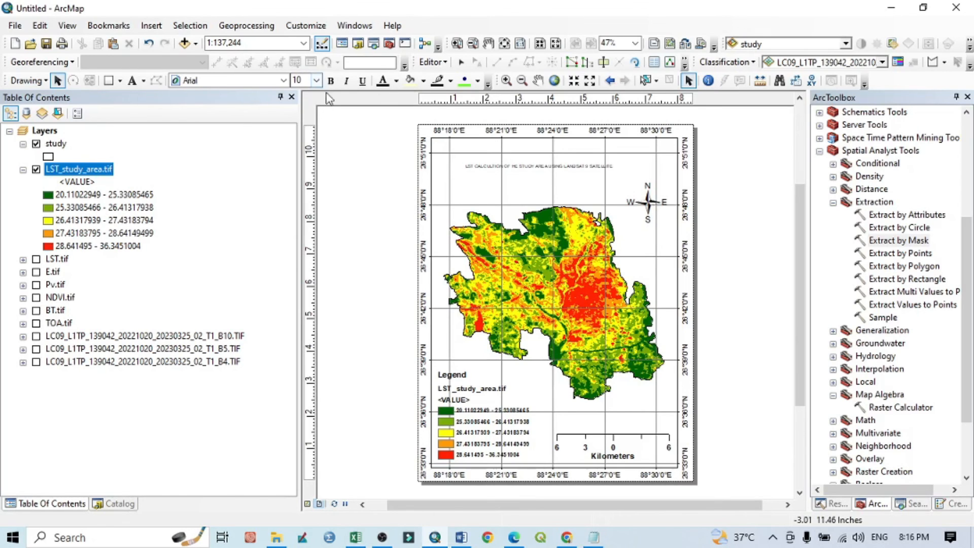
# Format the map title text as bold at size 26
pyautogui.click(317, 80)
pyautogui.click(480, 170)
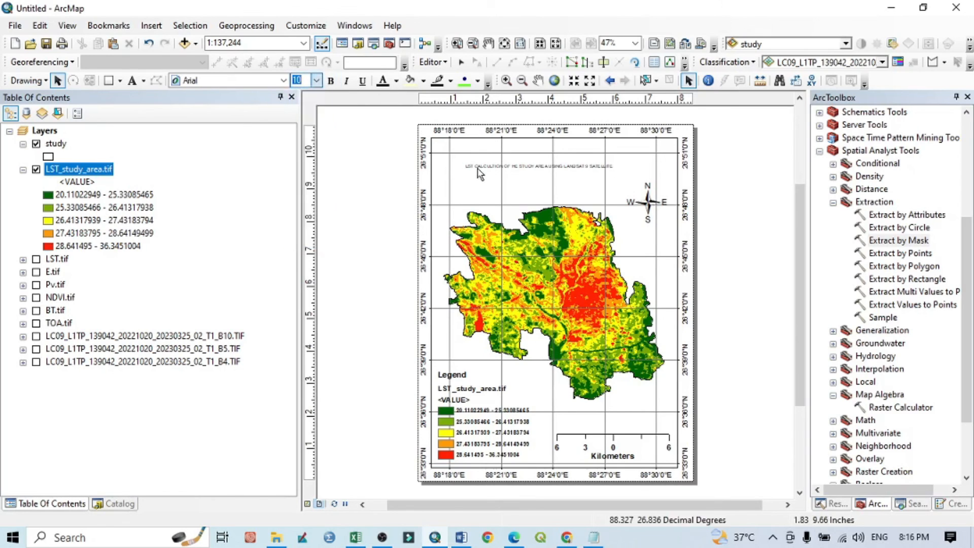
pyautogui.click(317, 80)
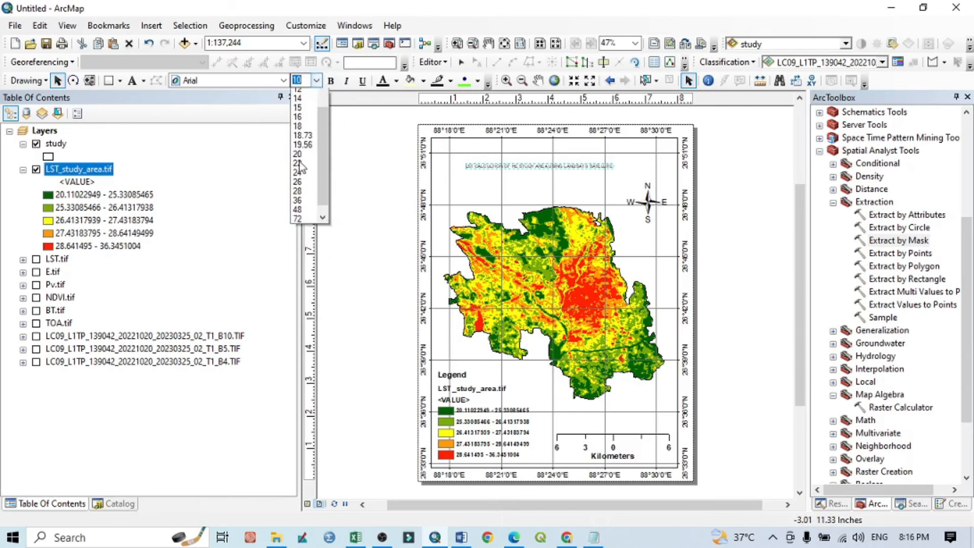
pyautogui.click(301, 211)
pyautogui.write('26')
pyautogui.press('Return')
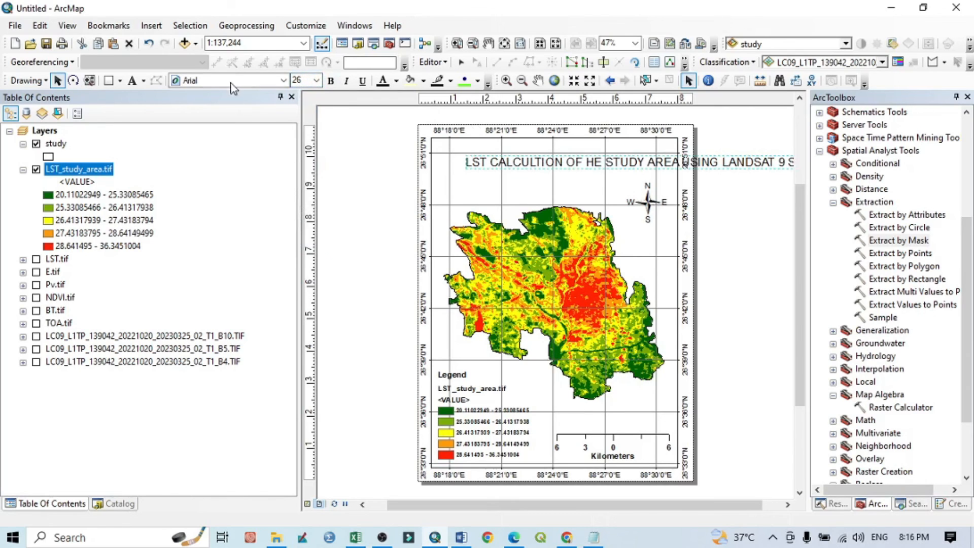
pyautogui.click(331, 80)
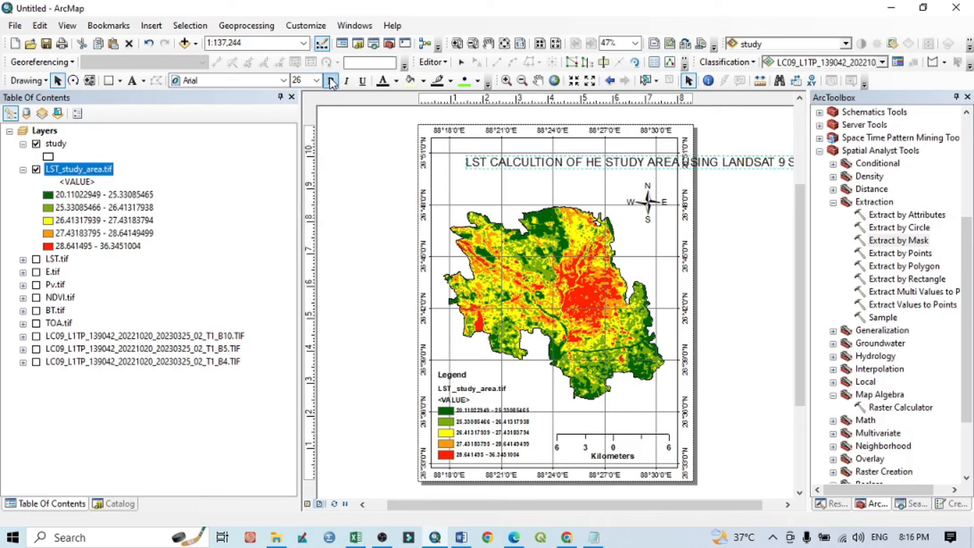
# Edit the title to two centered lines reading "LST CALCULTION OF THE STUDY" and "AREA USING LANDSAT 9"
pyautogui.doubleClick(596, 164)
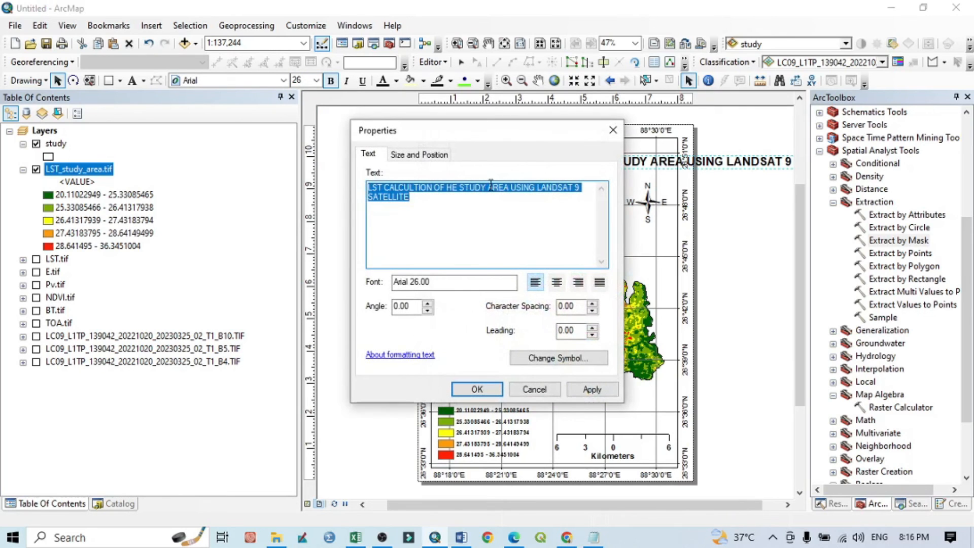
pyautogui.click(490, 187)
pyautogui.press('Return')
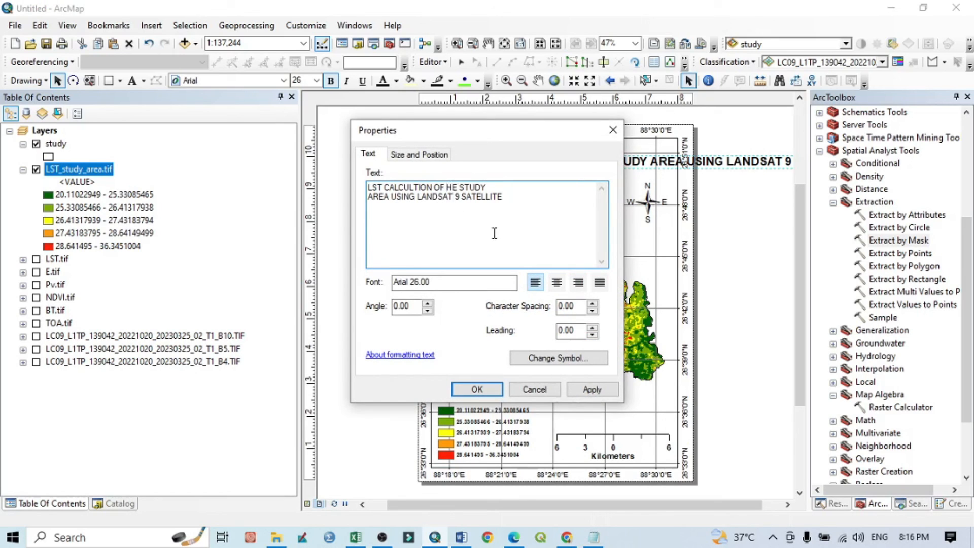
pyautogui.write('T')
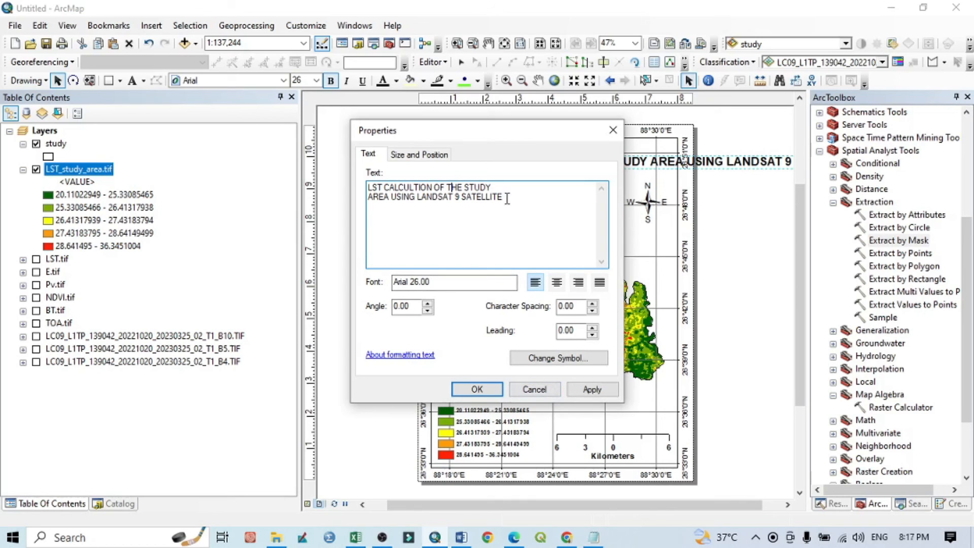
pyautogui.moveTo(503, 196); pyautogui.dragTo(472, 197)
pyautogui.press('BackSpace')
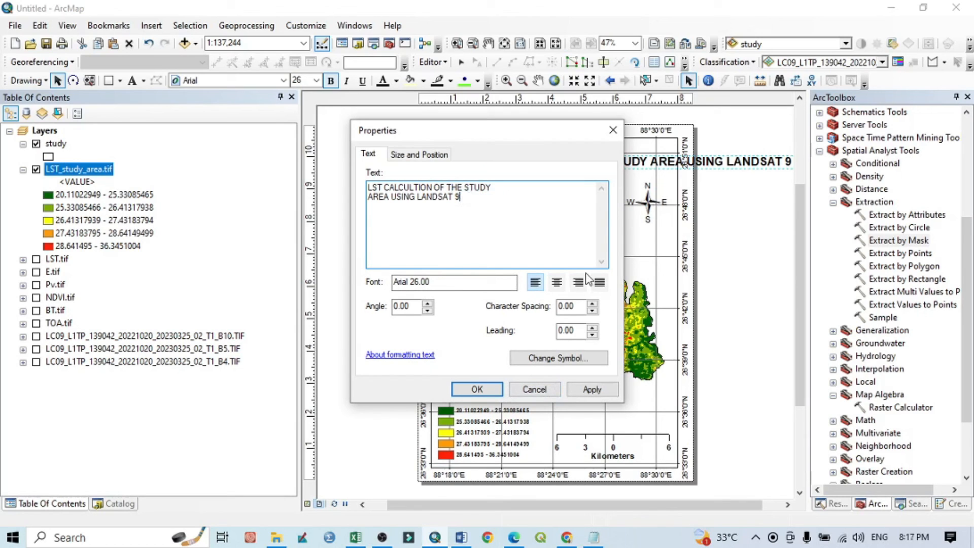
pyautogui.click(557, 282)
pyautogui.click(477, 389)
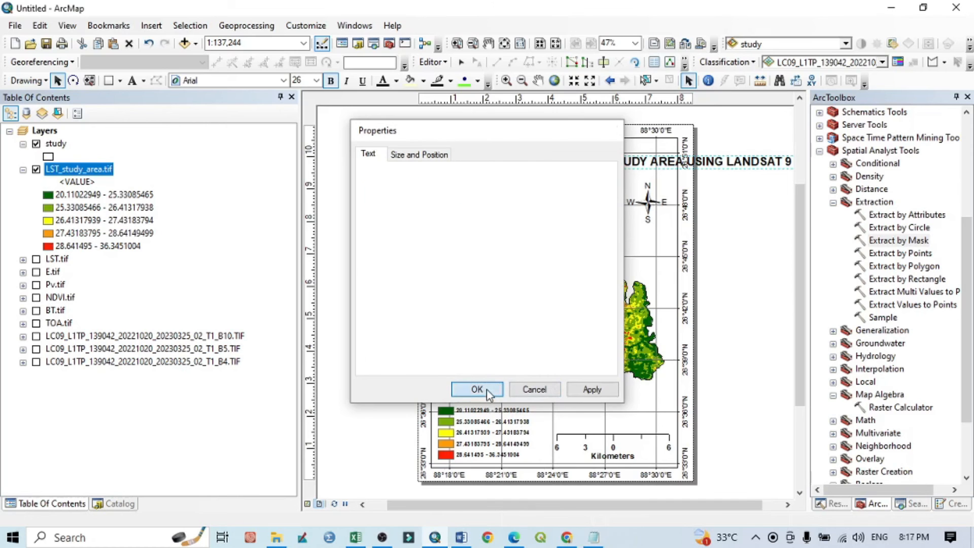
# Set the title to size 28 and place it along the upper edge inside the map frame
pyautogui.moveTo(475, 157); pyautogui.dragTo(542, 170)
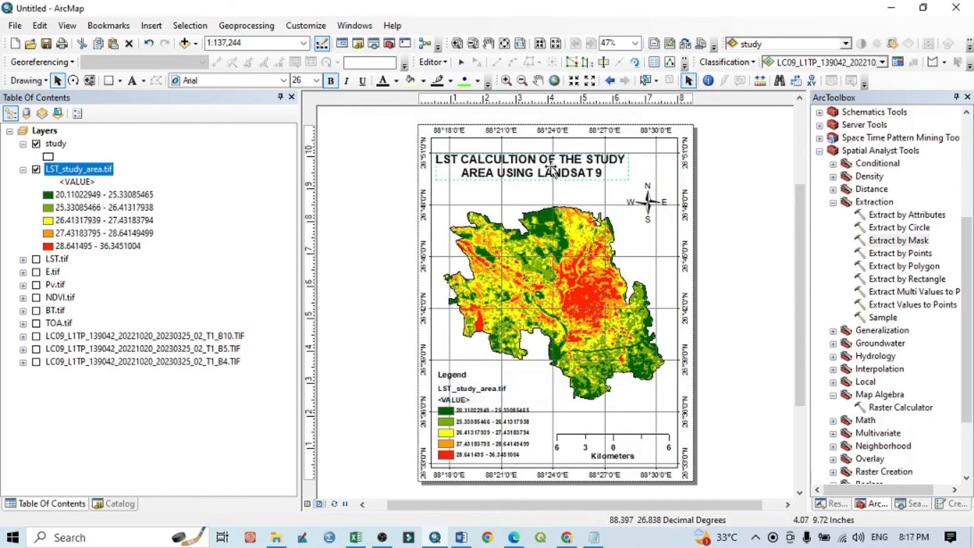
pyautogui.click(316, 81)
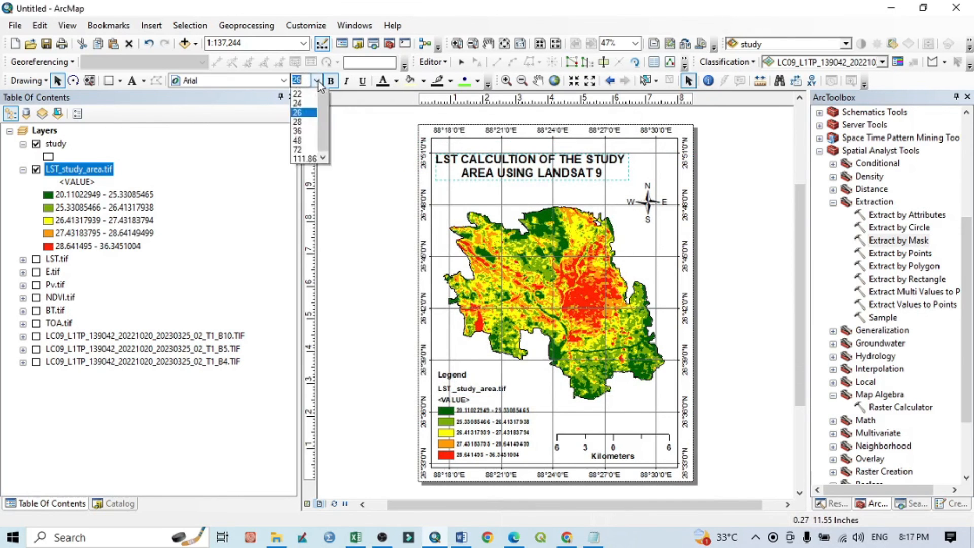
pyautogui.click(306, 205)
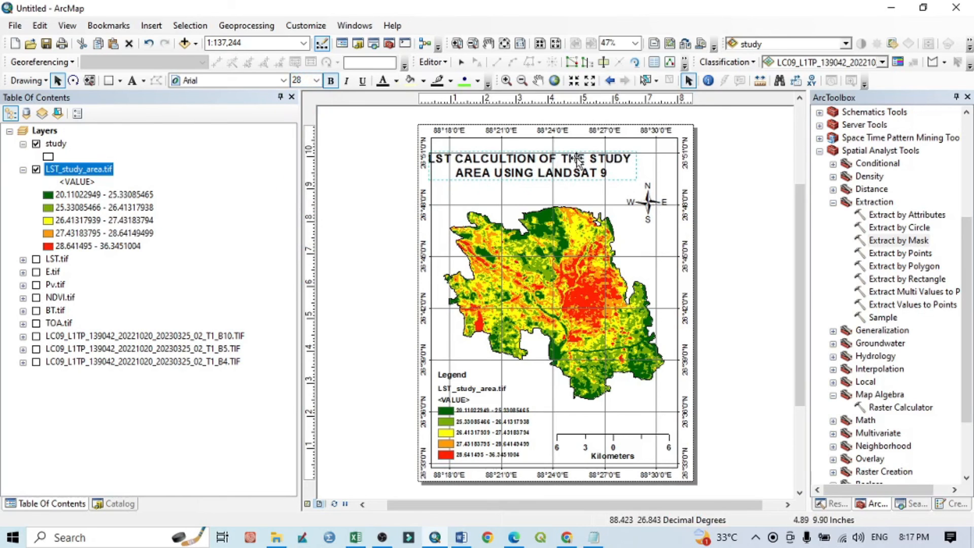
pyautogui.moveTo(544, 179); pyautogui.dragTo(526, 152)
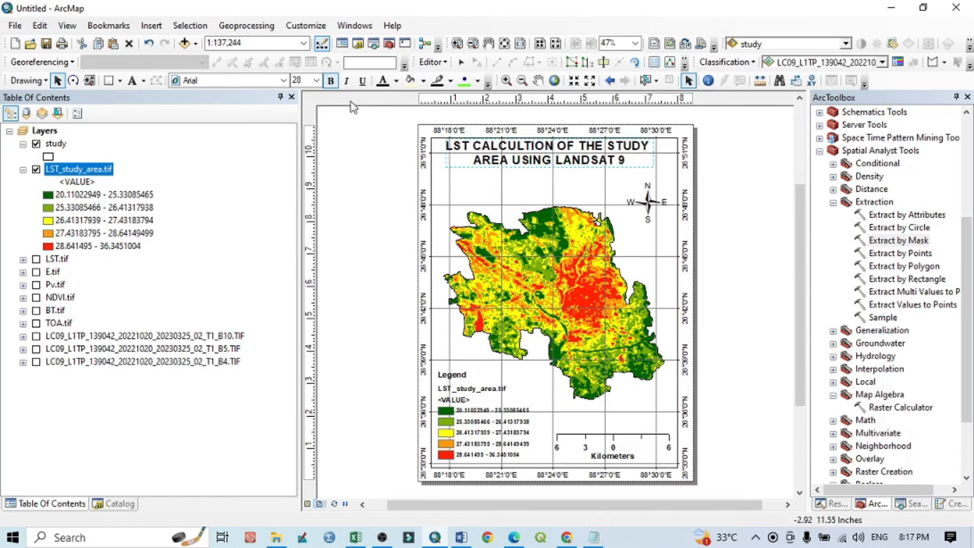
# Color the title text red, keeping its font size at 28
pyautogui.click(397, 81)
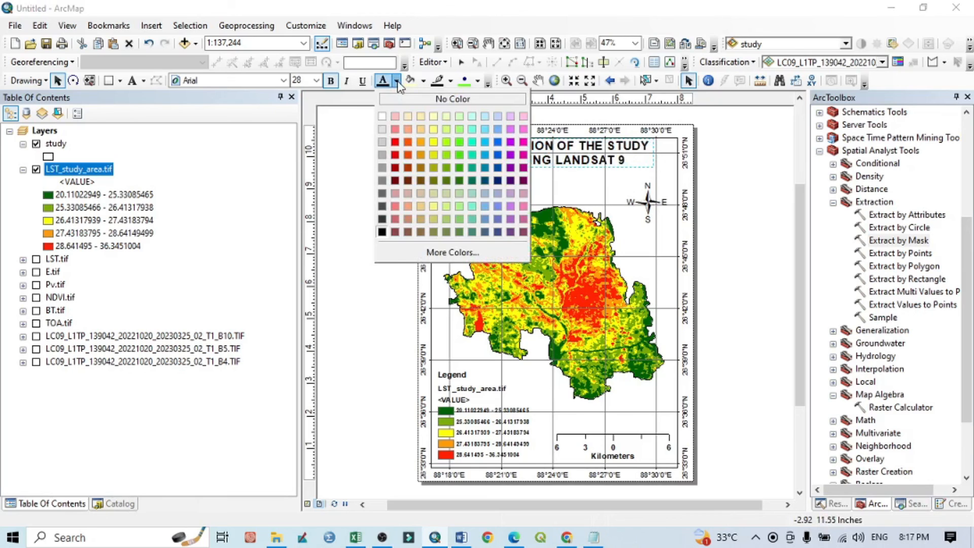
pyautogui.click(396, 143)
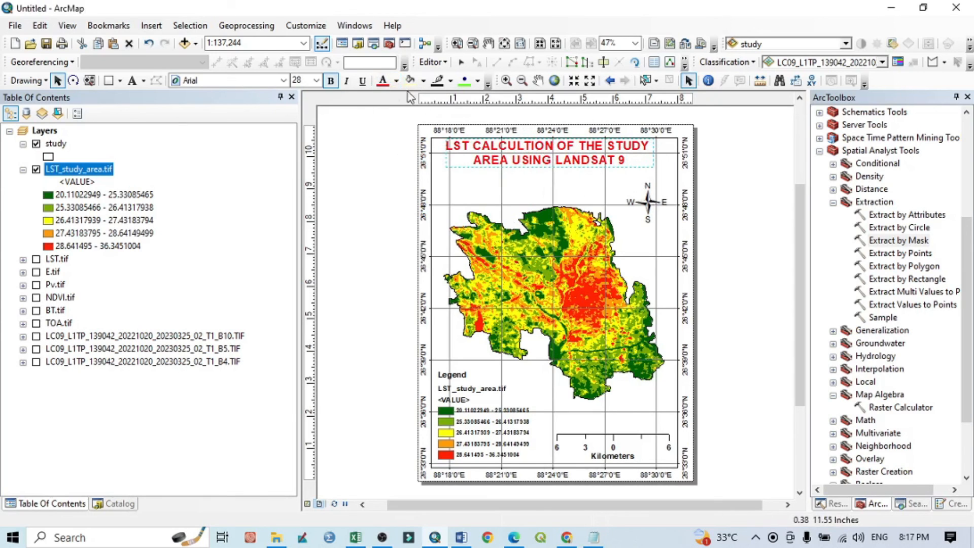
pyautogui.click(317, 80)
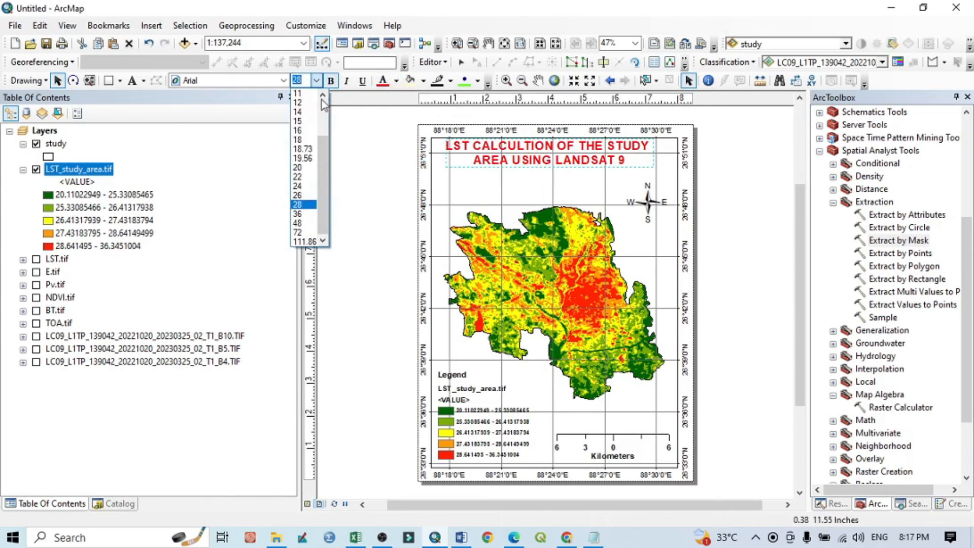
pyautogui.click(304, 205)
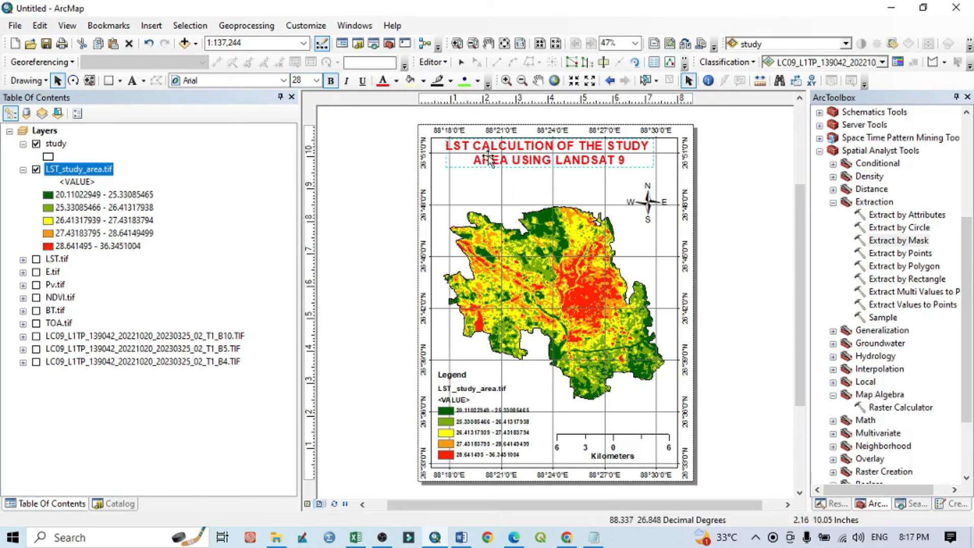
# Set the red title's font size to 30
pyautogui.click(293, 81)
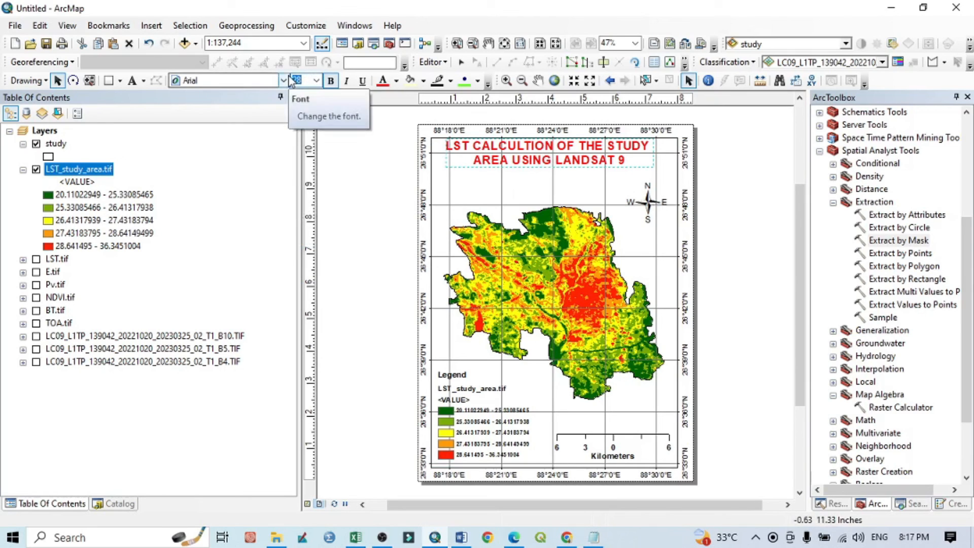
pyautogui.write('3')
pyautogui.press('Return')
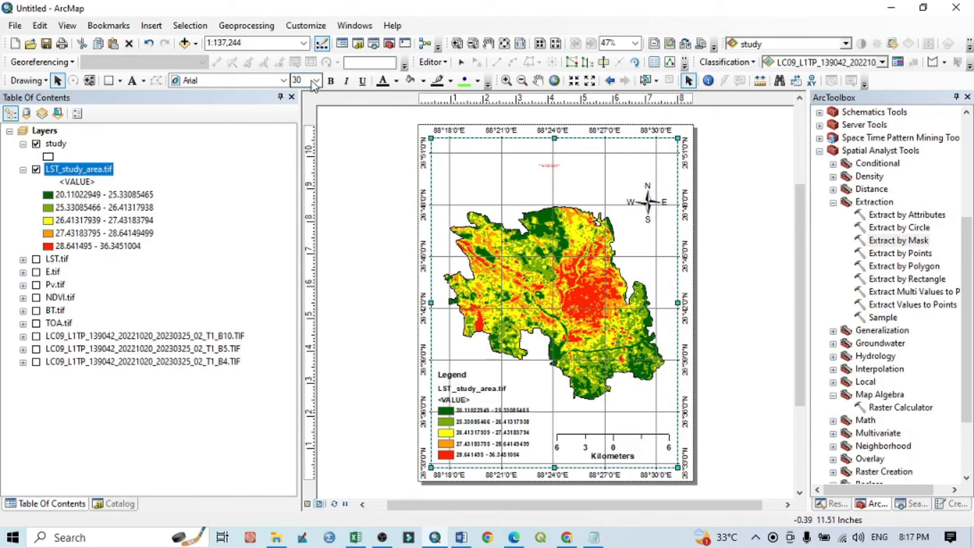
pyautogui.click(752, 193)
pyautogui.click(550, 170)
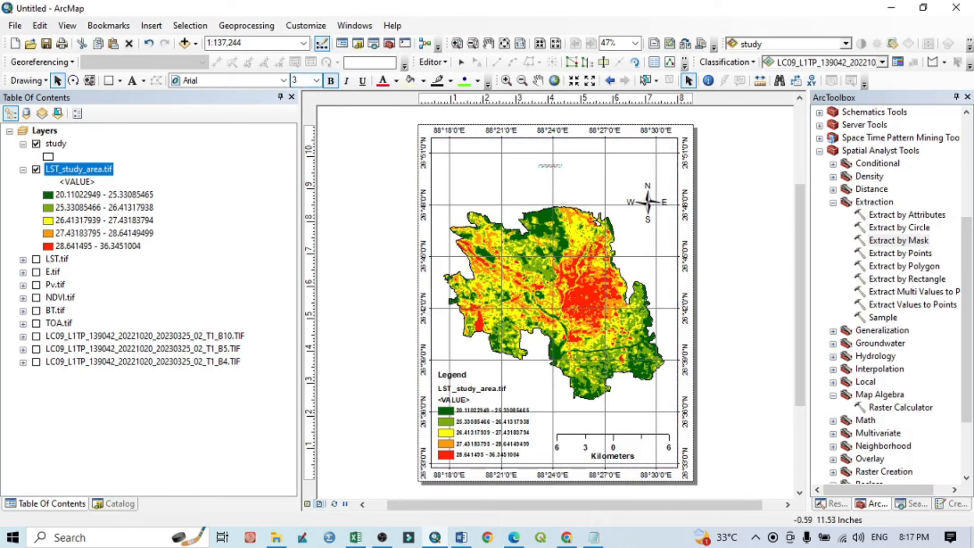
pyautogui.write('30')
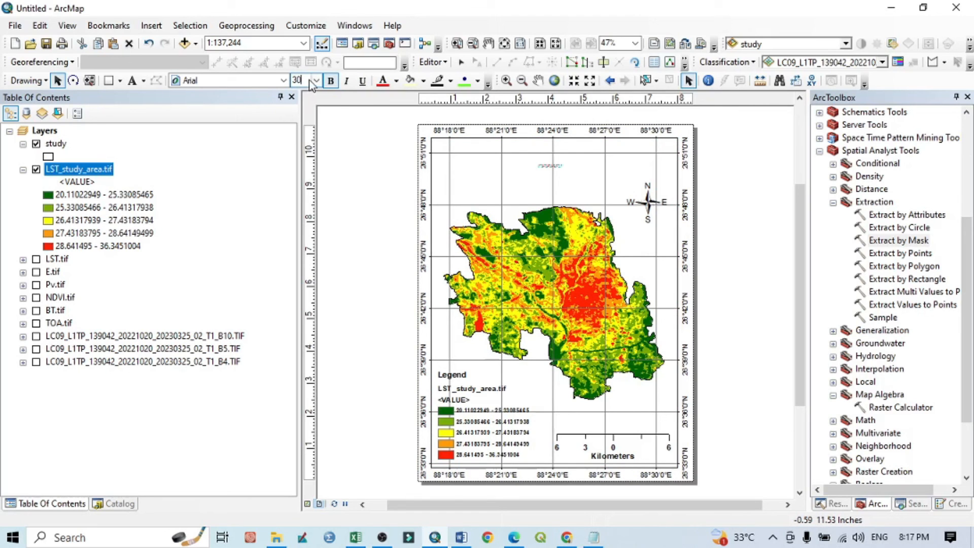
pyautogui.press('Return')
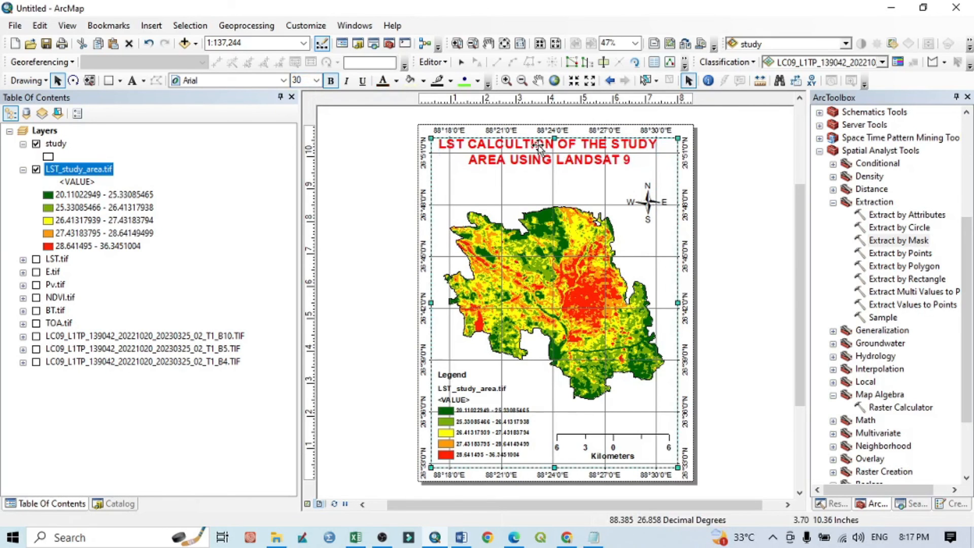
# Move the title slightly down so it sits just inside the map frame's upper edge
pyautogui.click(539, 148)
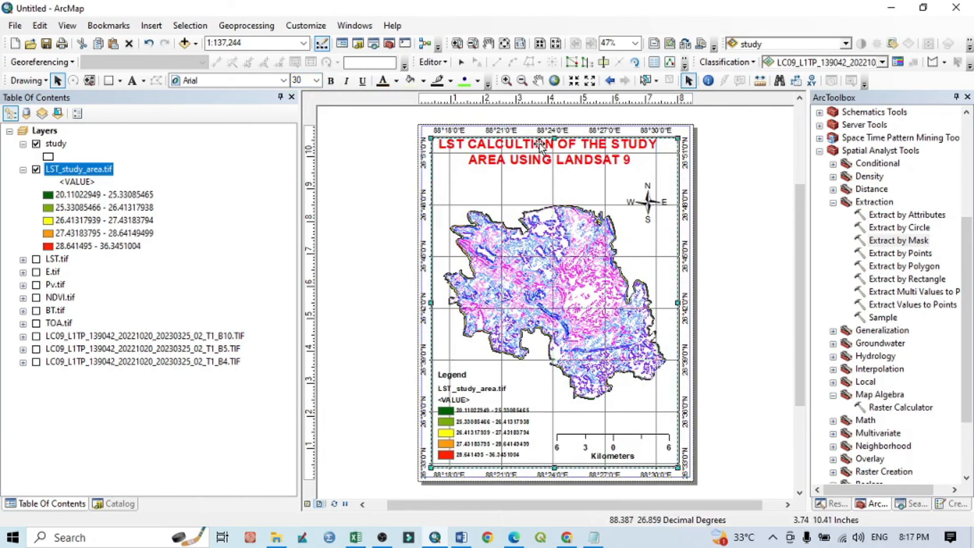
pyautogui.click(580, 164)
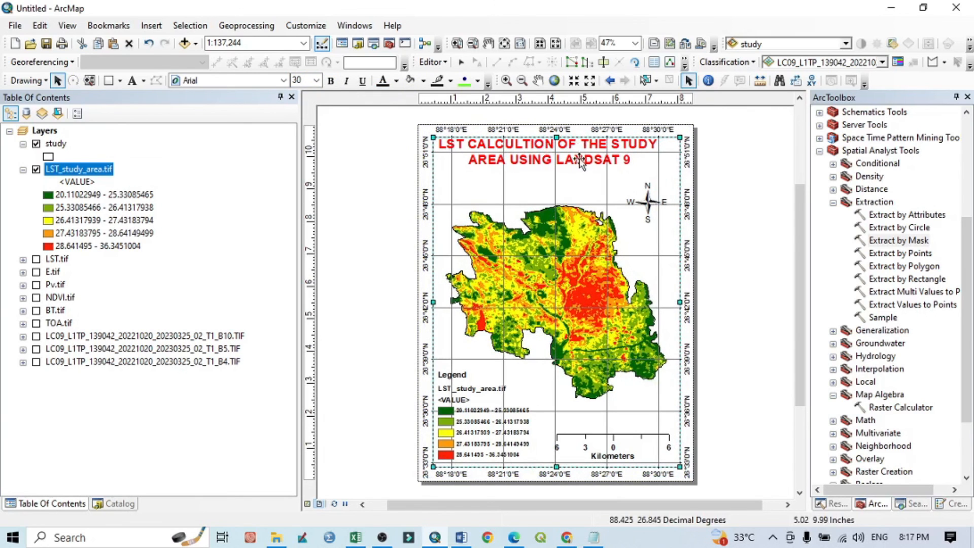
pyautogui.hotkey('ctrl', 'b')
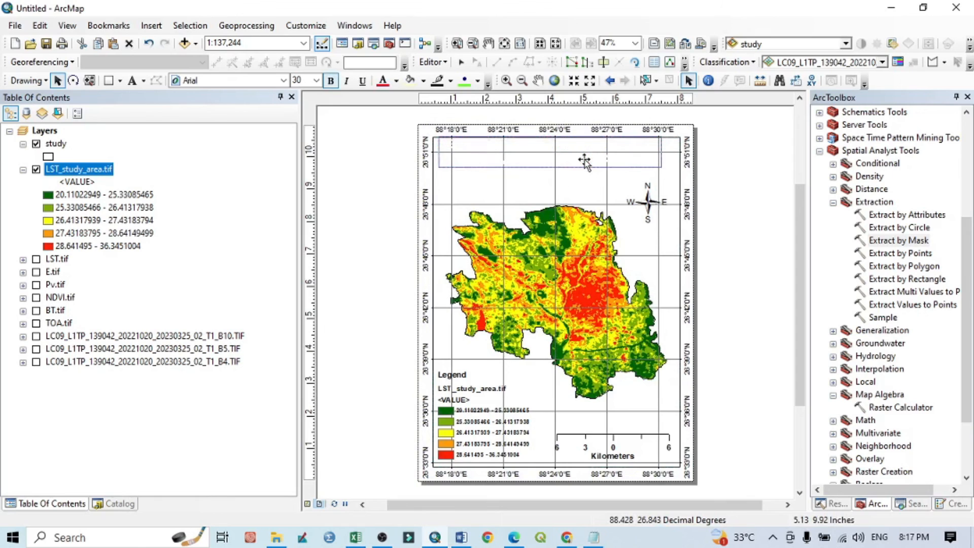
pyautogui.click(706, 175)
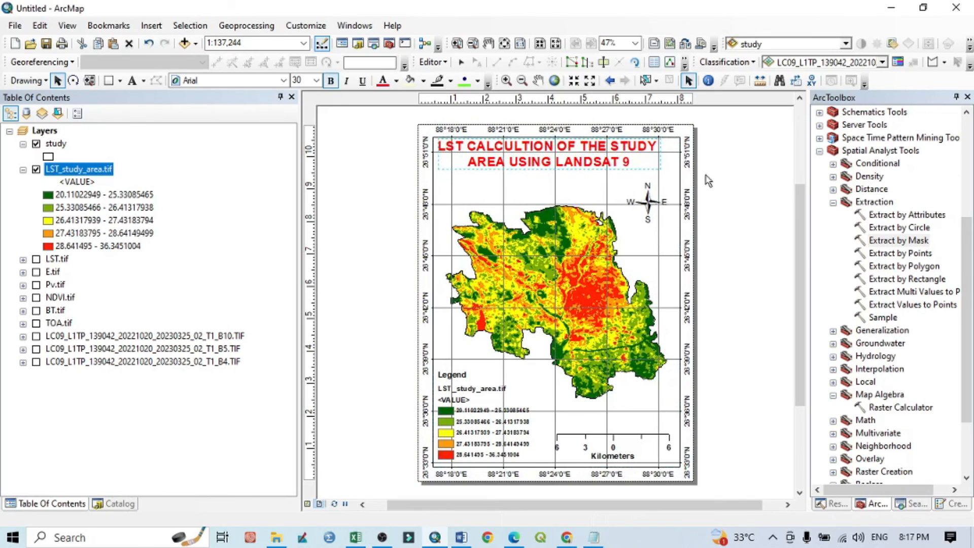